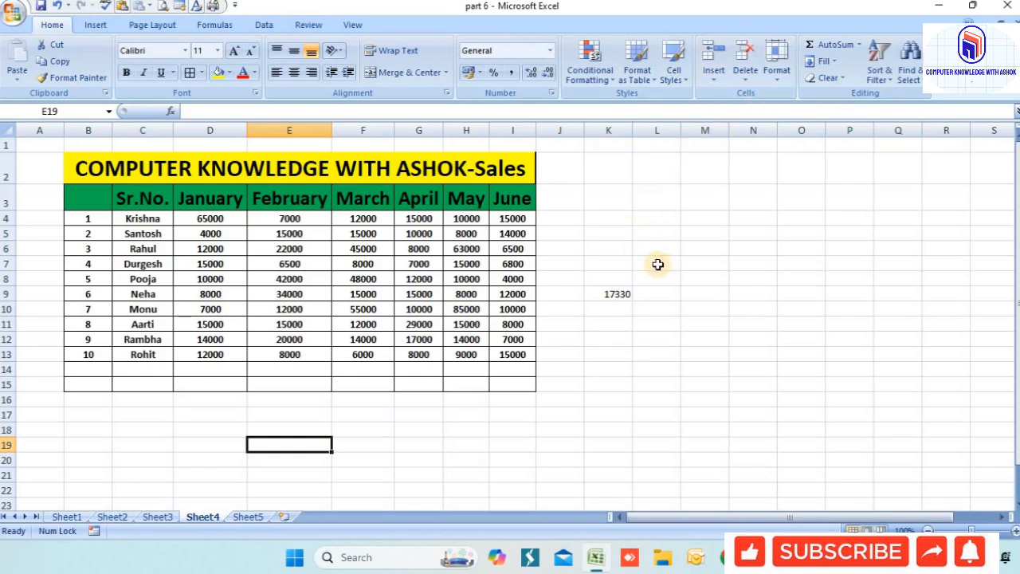
click(684, 199)
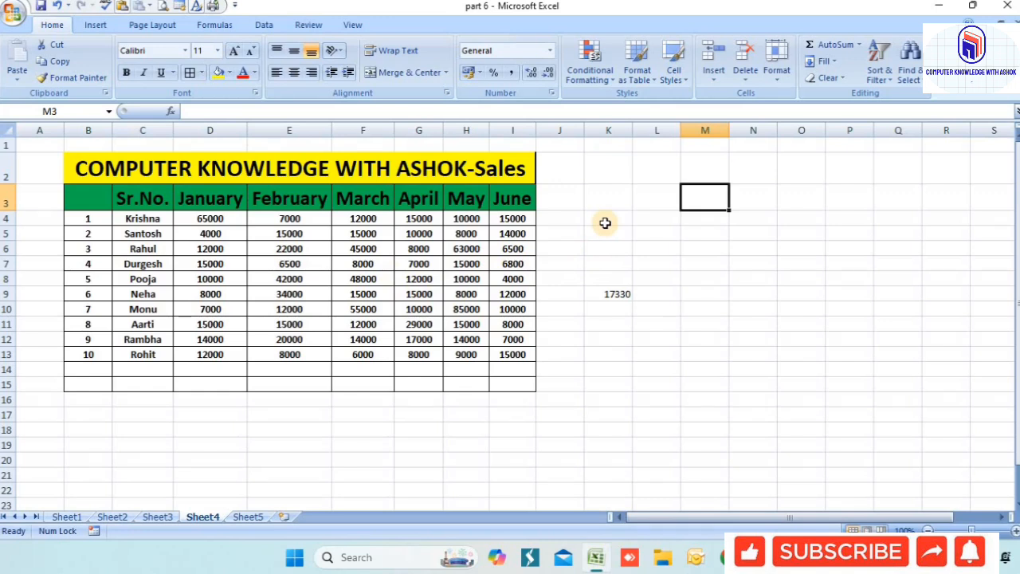
click(709, 78)
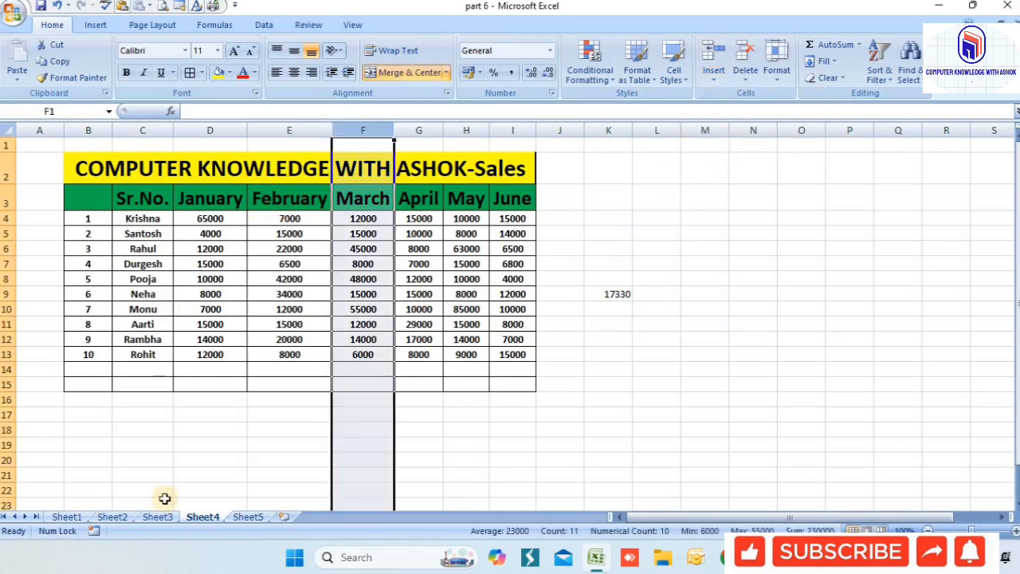
Switch to Sheet3 with the employee ID number and salary table.
click(158, 516)
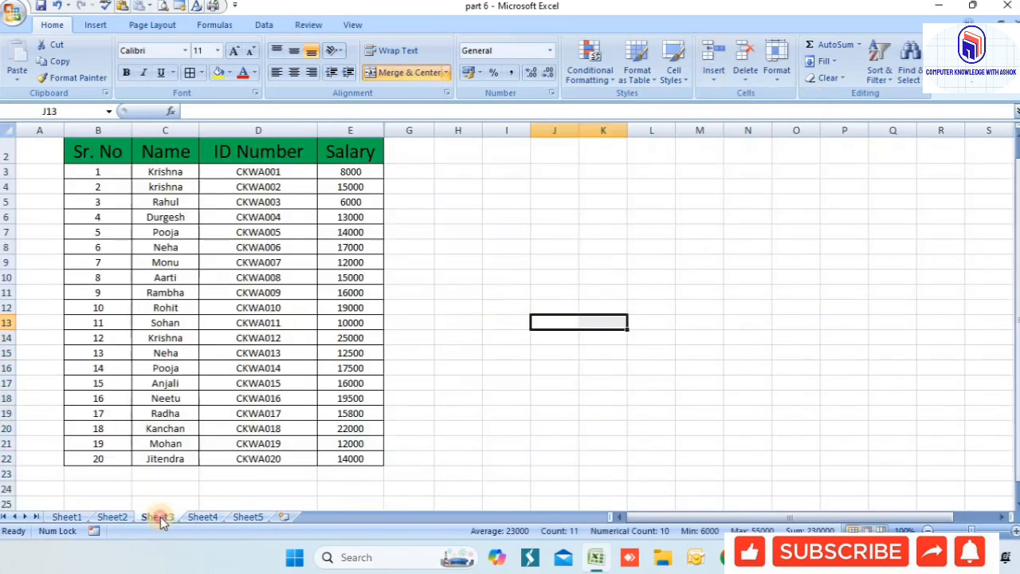
double_click(165, 171)
scroll(171, 172, up, 1)
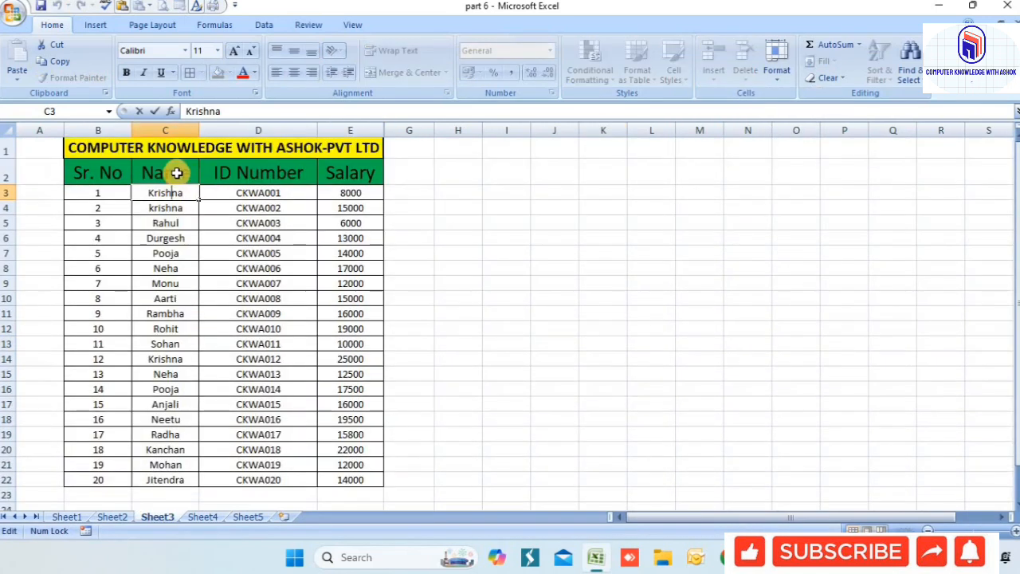
click(249, 177)
click(180, 163)
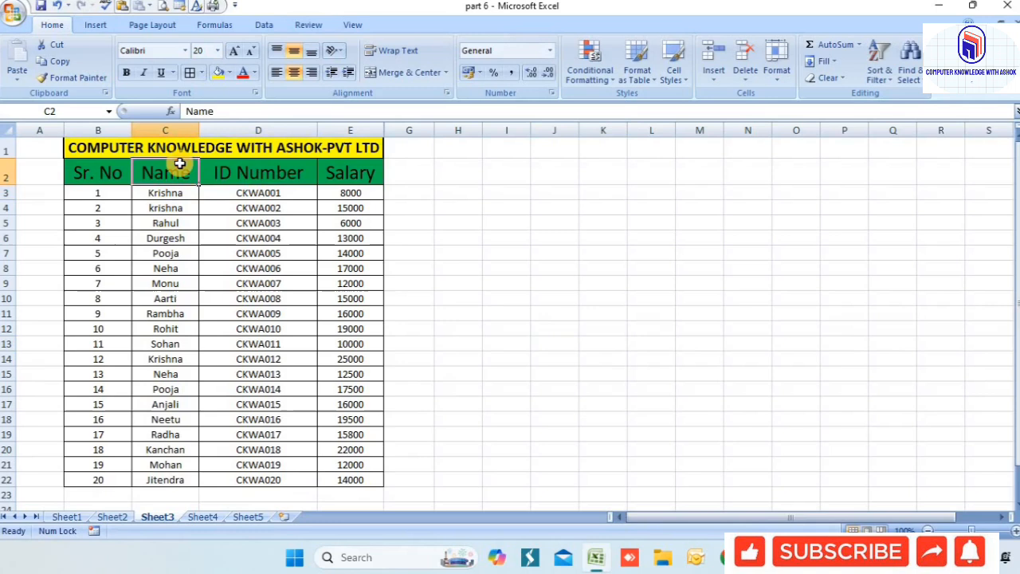
click(227, 168)
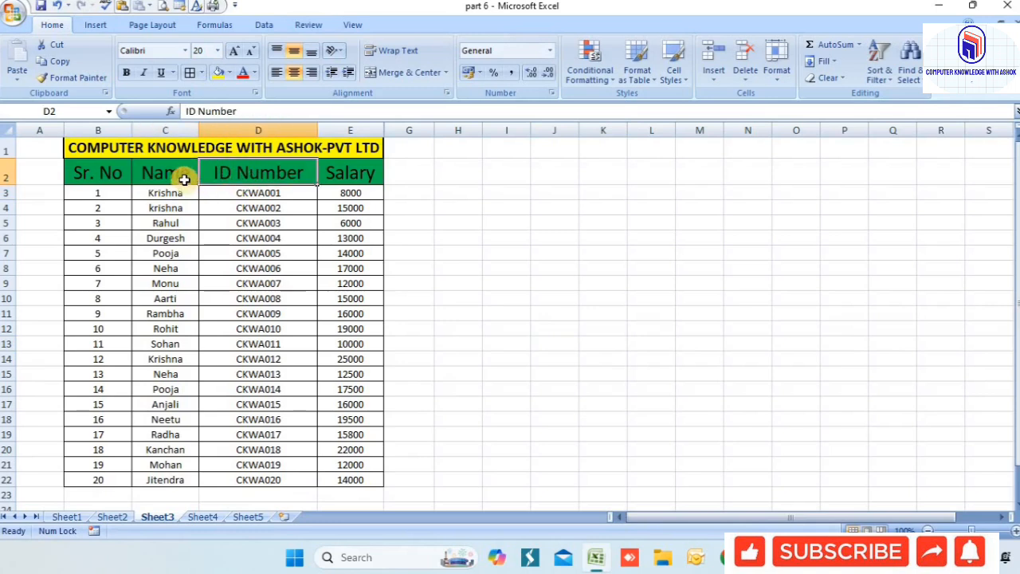
Insert a blank sheet column between the Name and ID Number columns.
click(187, 129)
click(216, 129)
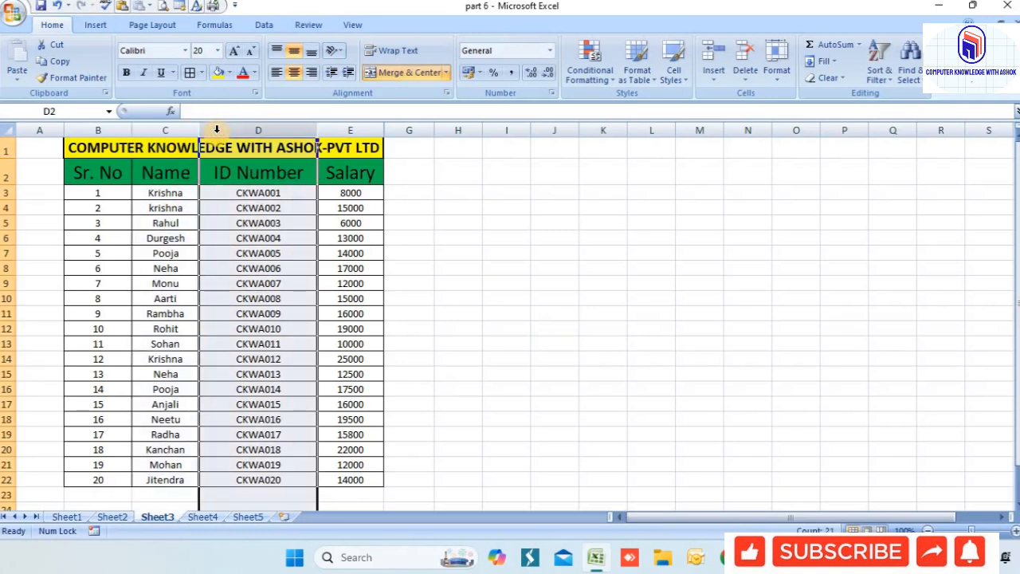
click(234, 236)
click(235, 130)
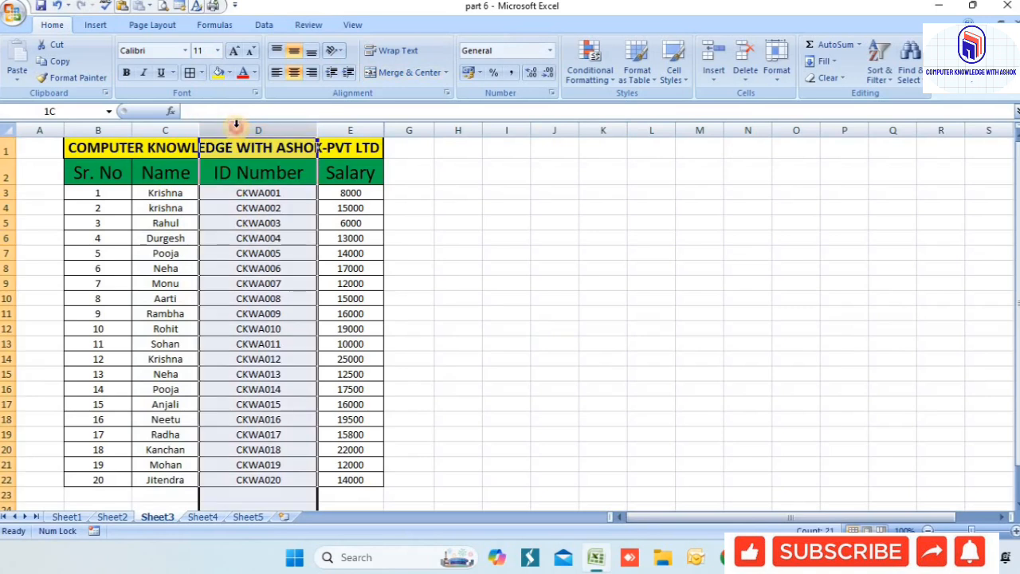
click(717, 76)
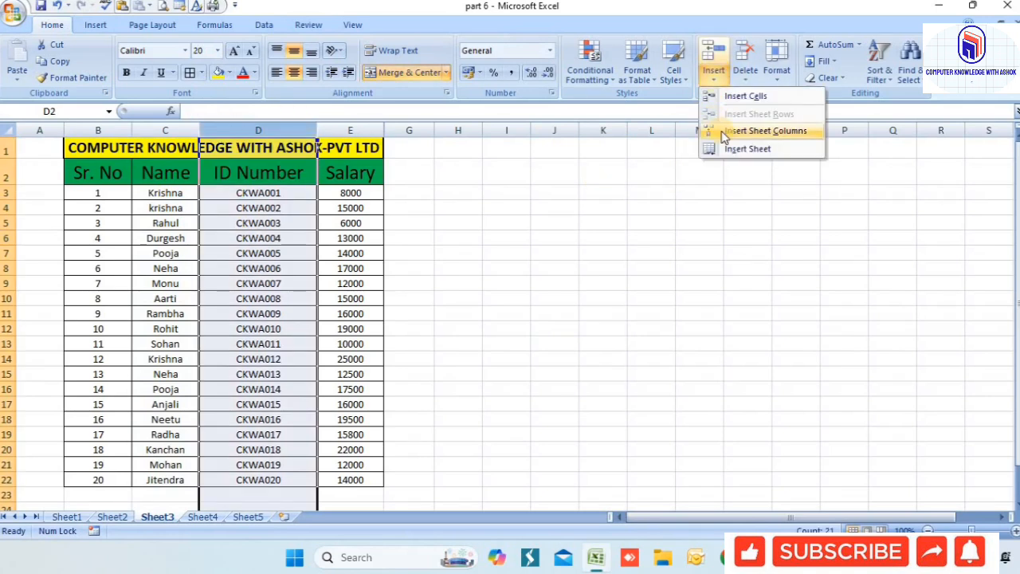
click(749, 131)
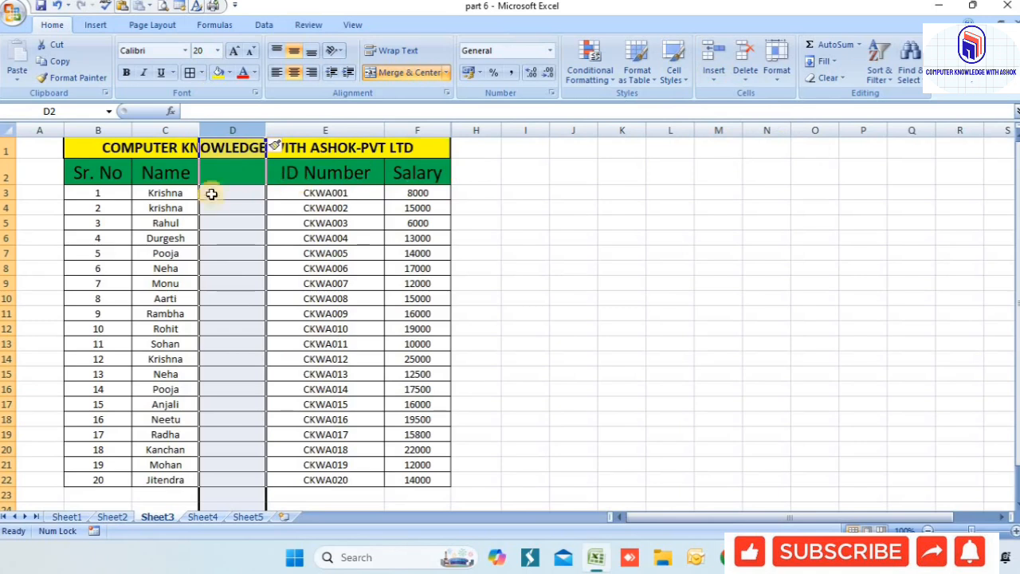
Enter the header "Father Name" in cell D2 and fit the width of column D to it.
click(211, 194)
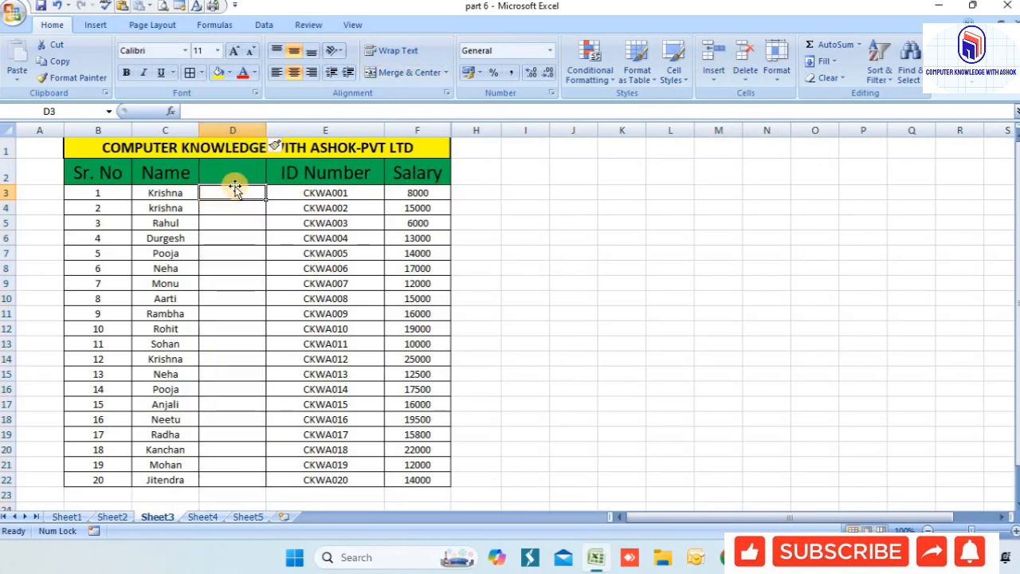
click(236, 173)
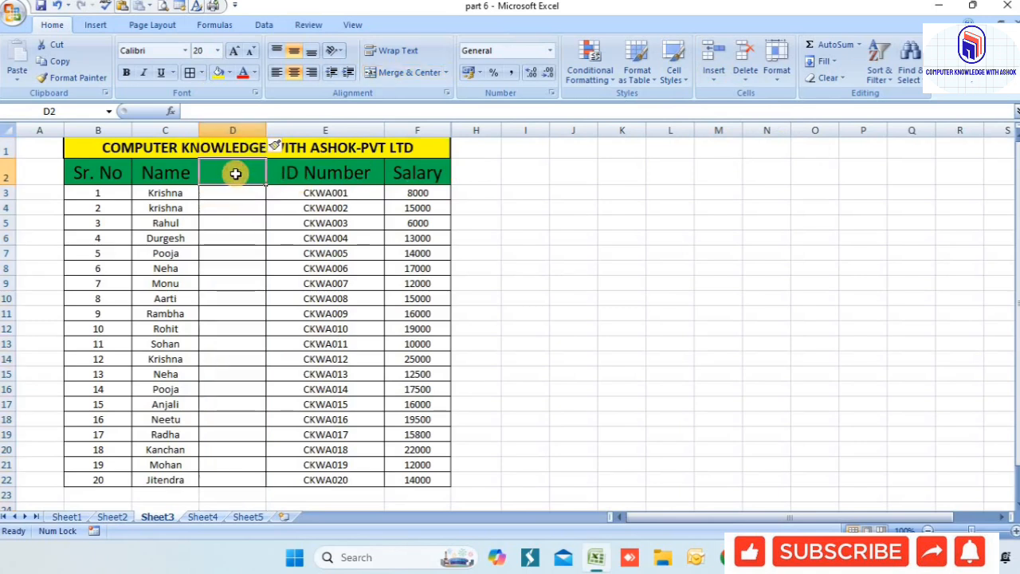
text(Father Nam)
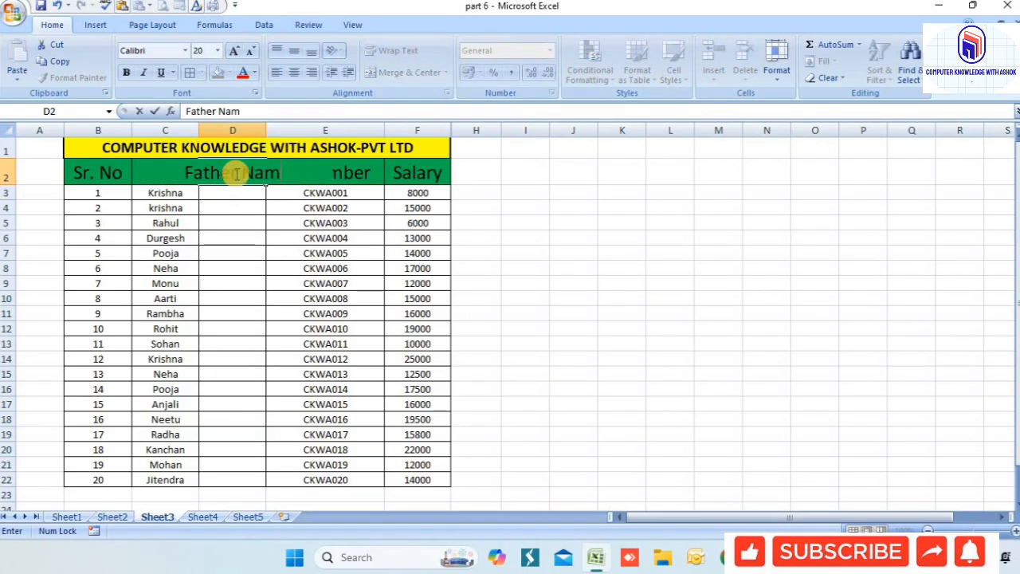
text(e)
click(327, 225)
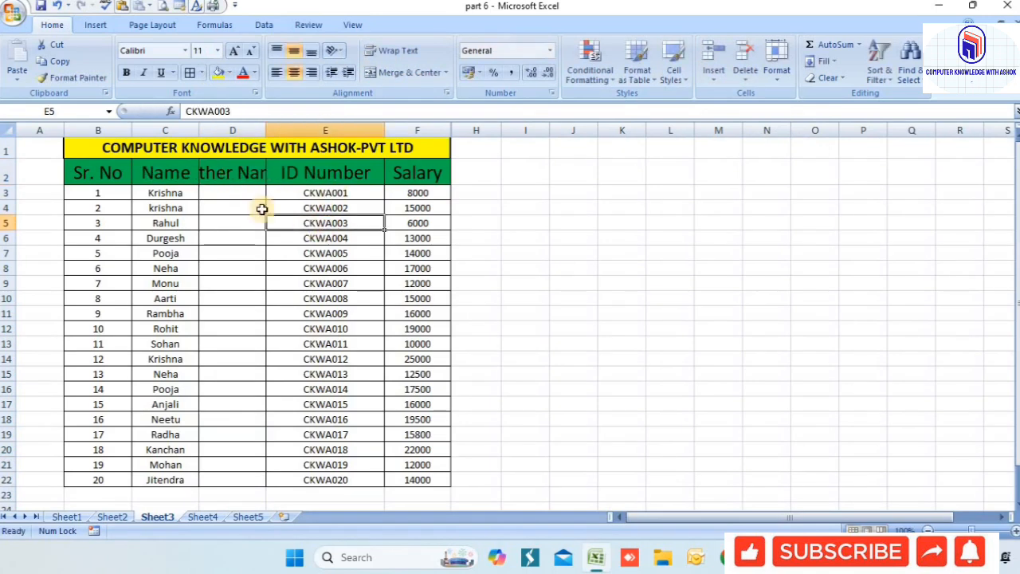
double_click(267, 129)
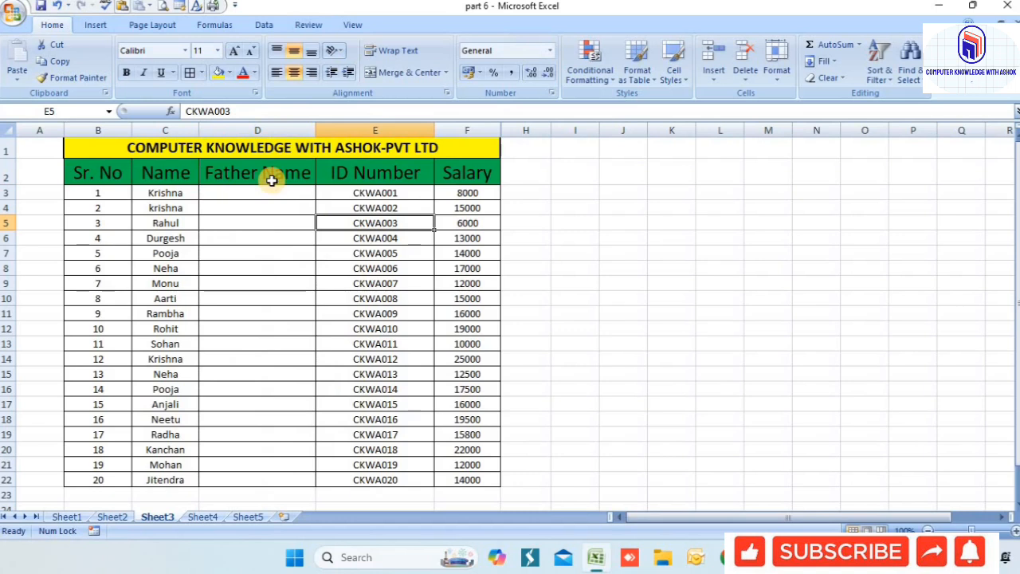
Insert a blank sheet column between the Father Name and ID Number columns.
click(264, 193)
click(350, 174)
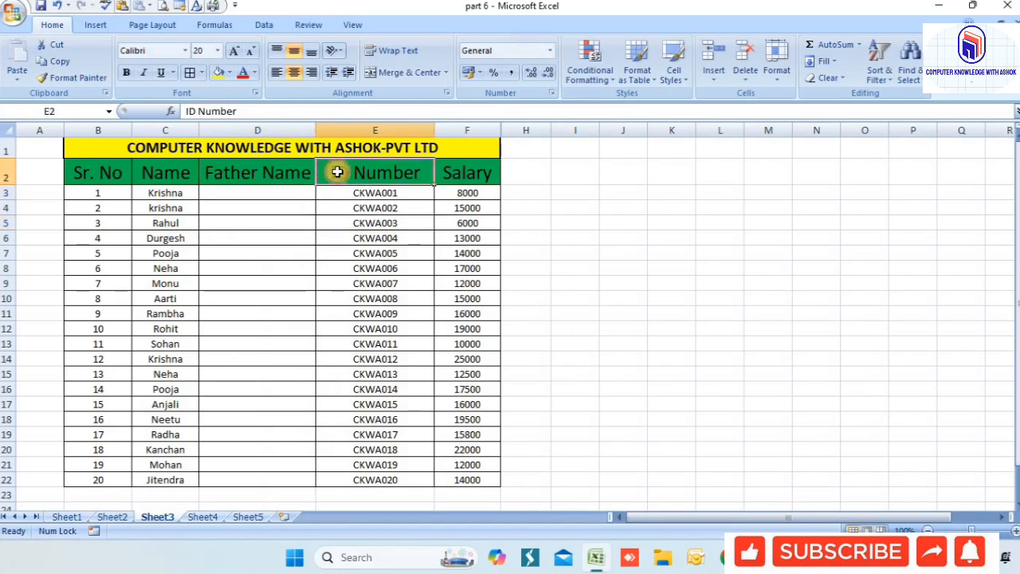
click(337, 129)
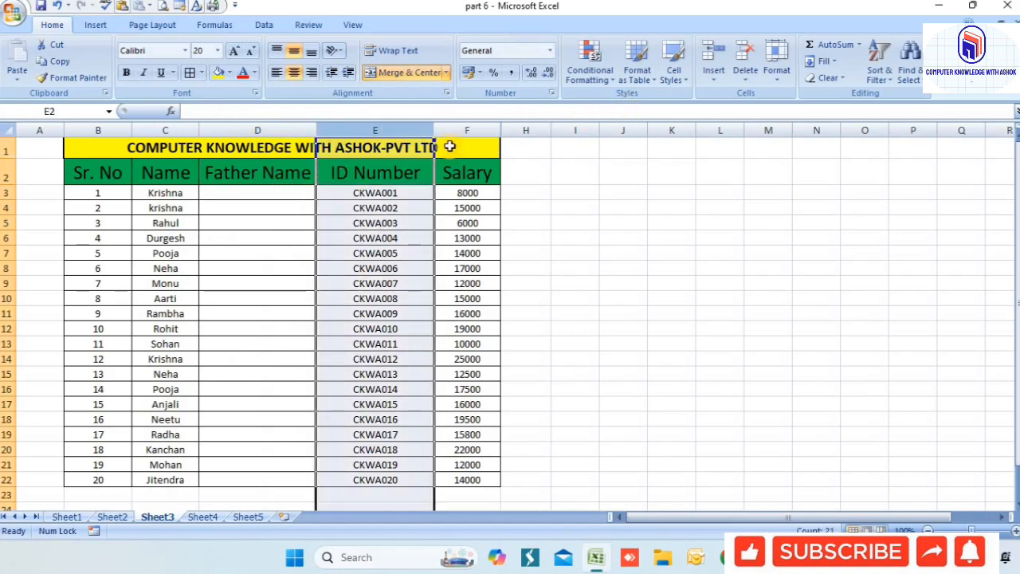
key(Down)
click(353, 129)
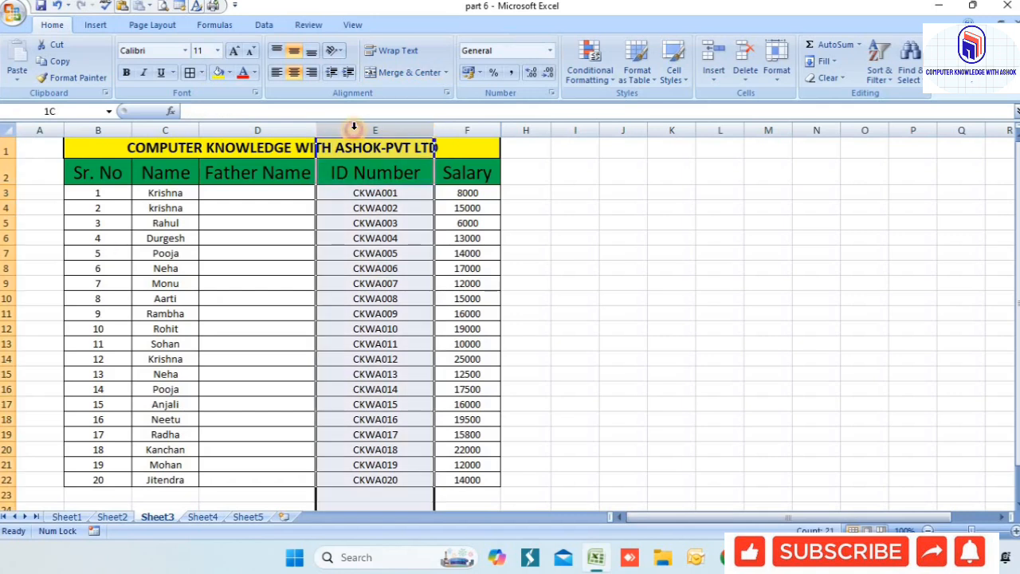
click(713, 77)
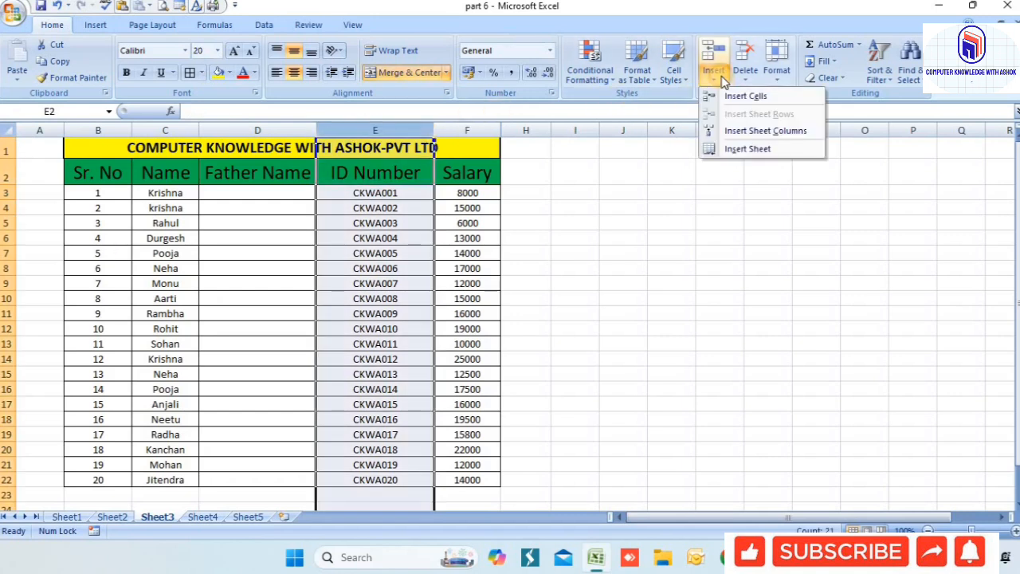
click(726, 133)
Enter the header "Mother Name" in cell E2 of the new column.
click(354, 186)
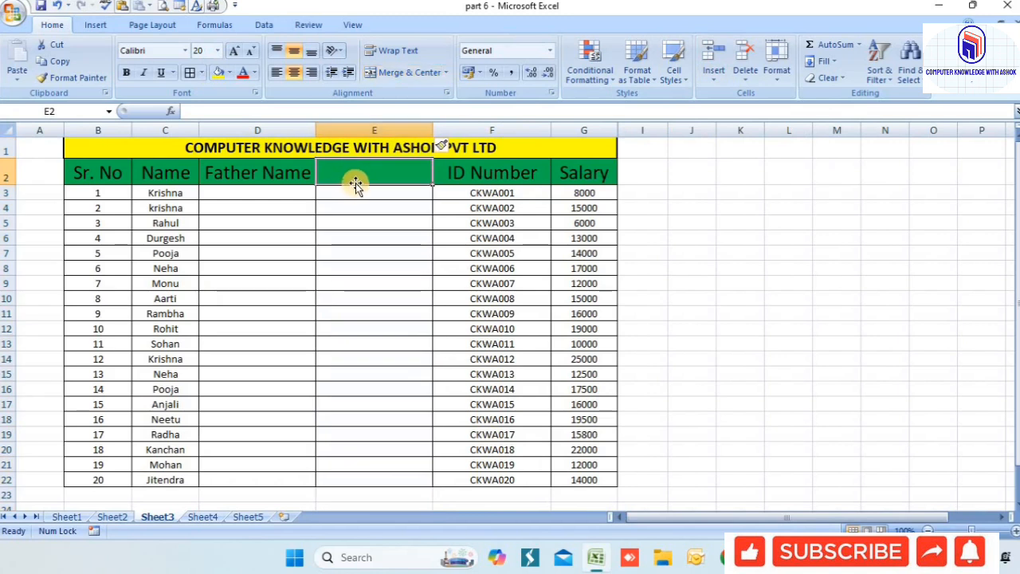
click(356, 176)
text(Mother)
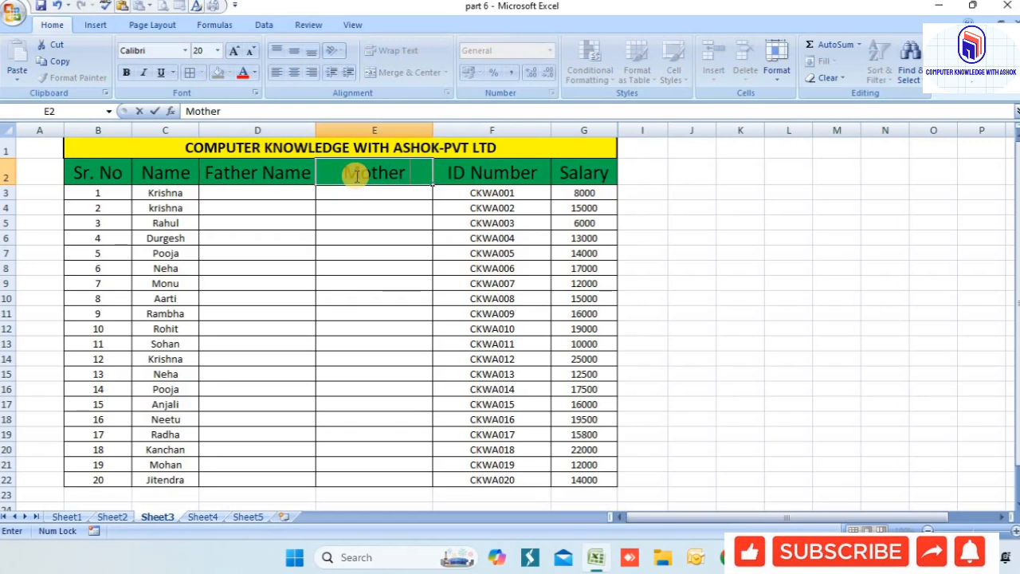
text( Name)
click(346, 237)
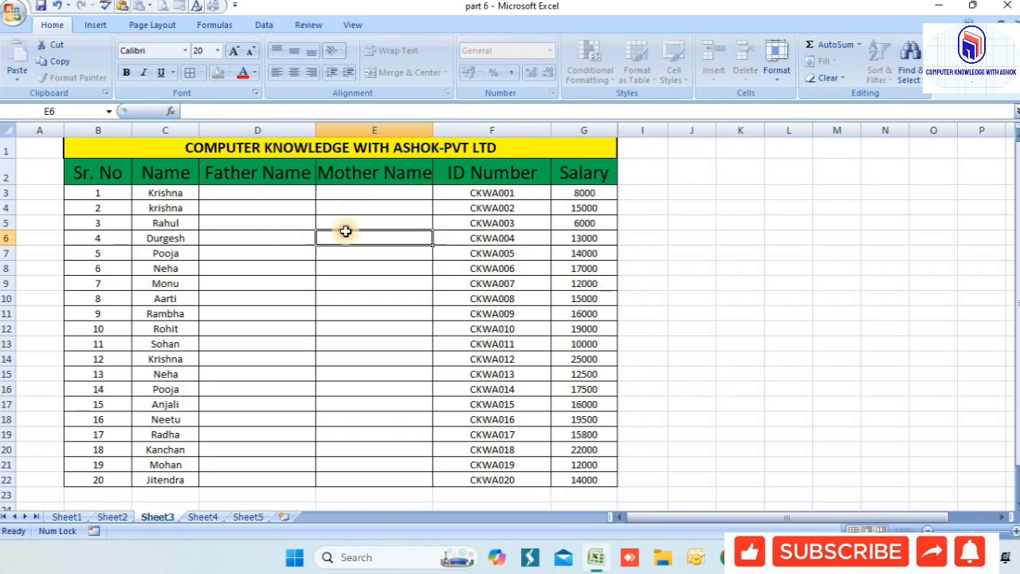
click(263, 193)
click(348, 206)
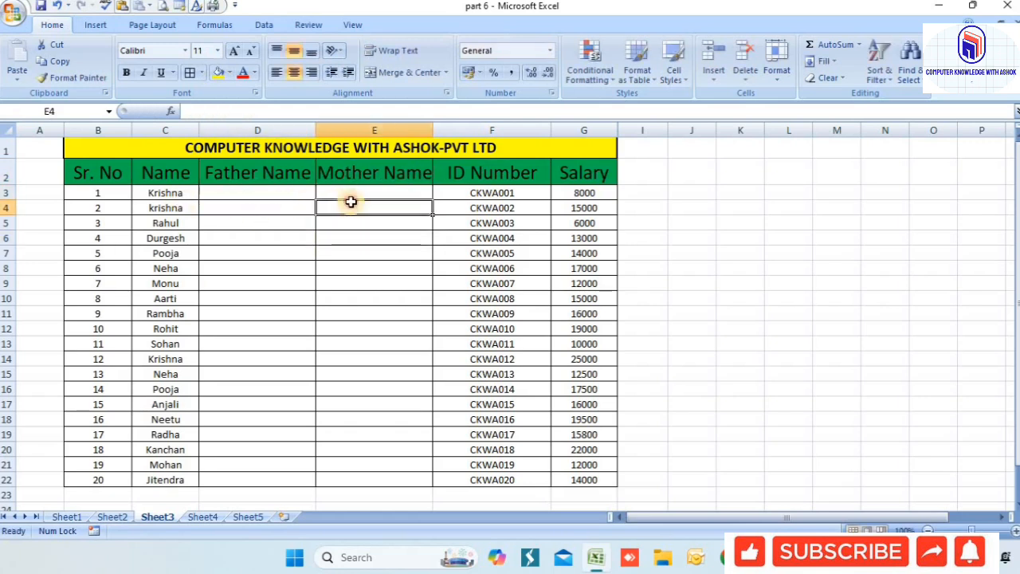
drag(373, 237, 373, 299)
drag(358, 205, 354, 297)
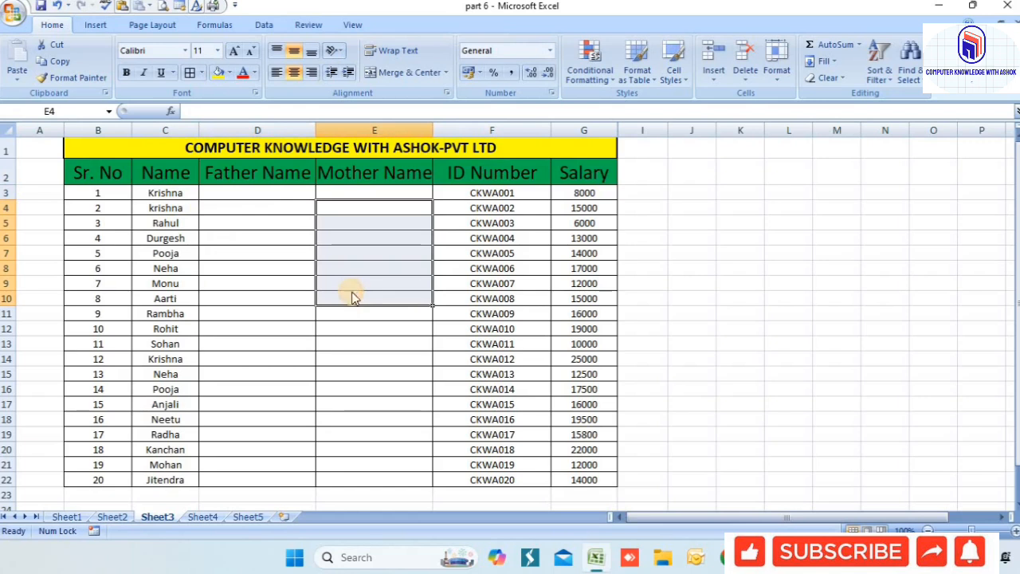
click(715, 81)
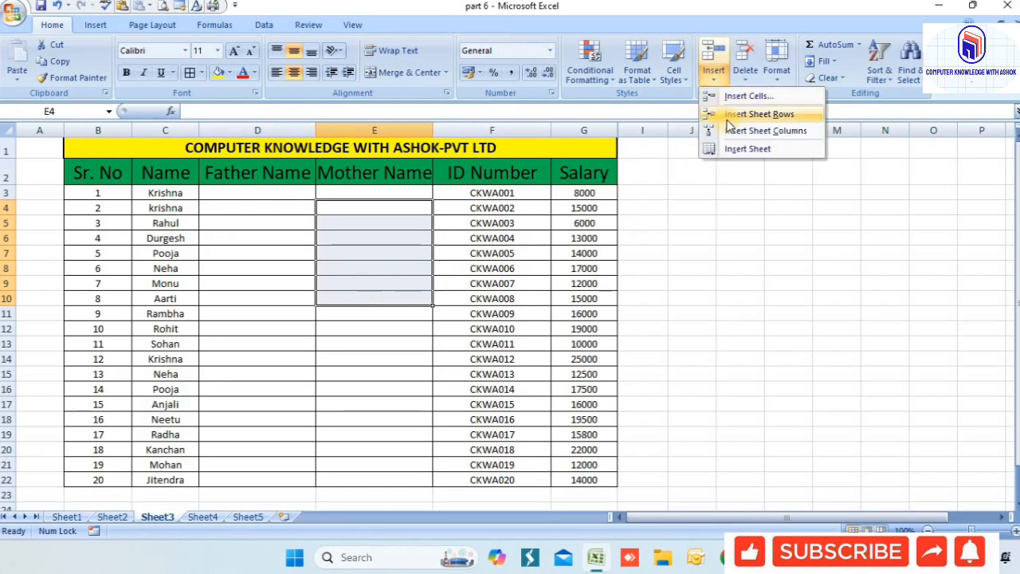
click(170, 246)
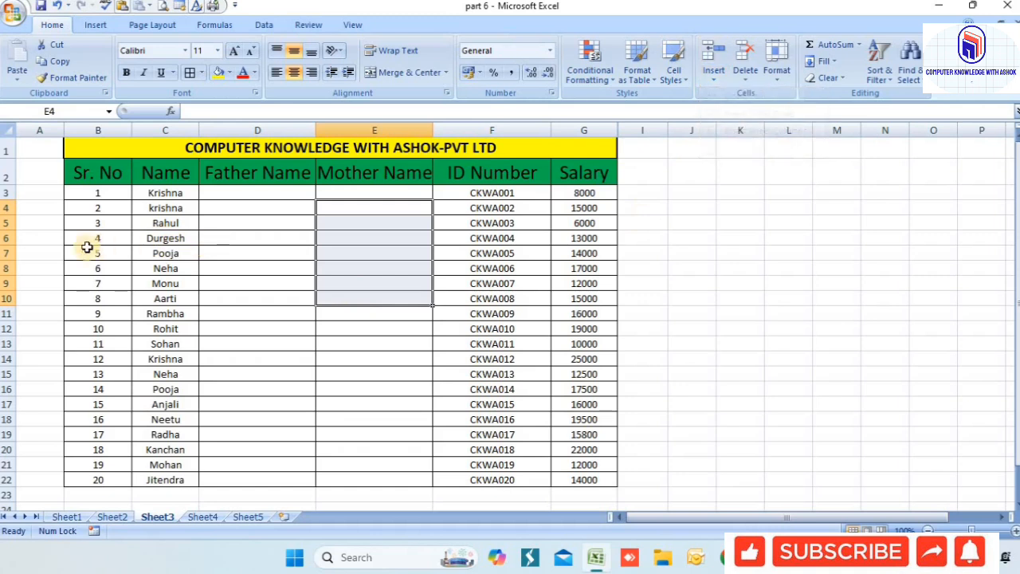
click(247, 283)
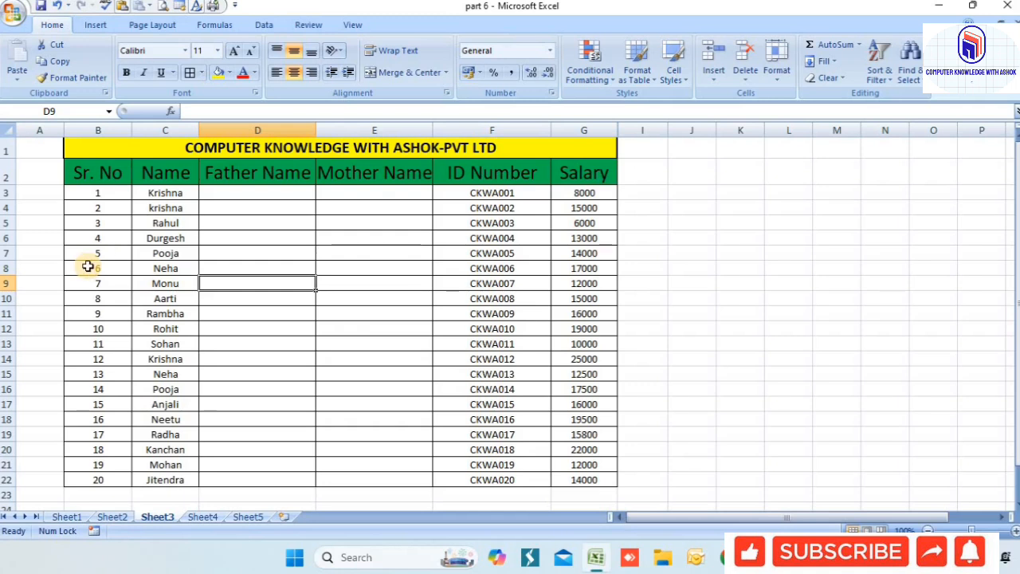
Insert a blank sheet row at row 8, above the record with serial number 6.
click(7, 269)
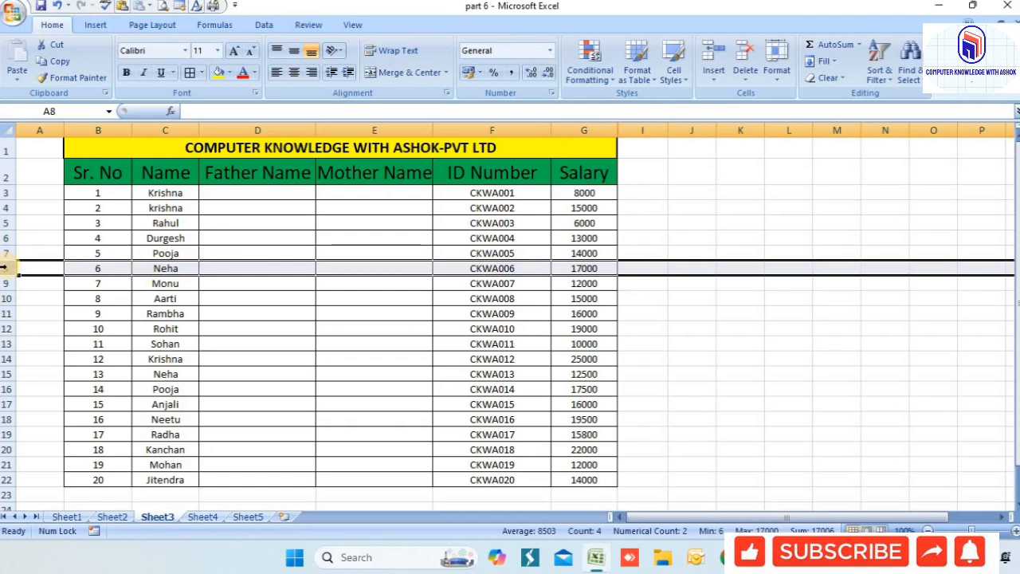
click(713, 78)
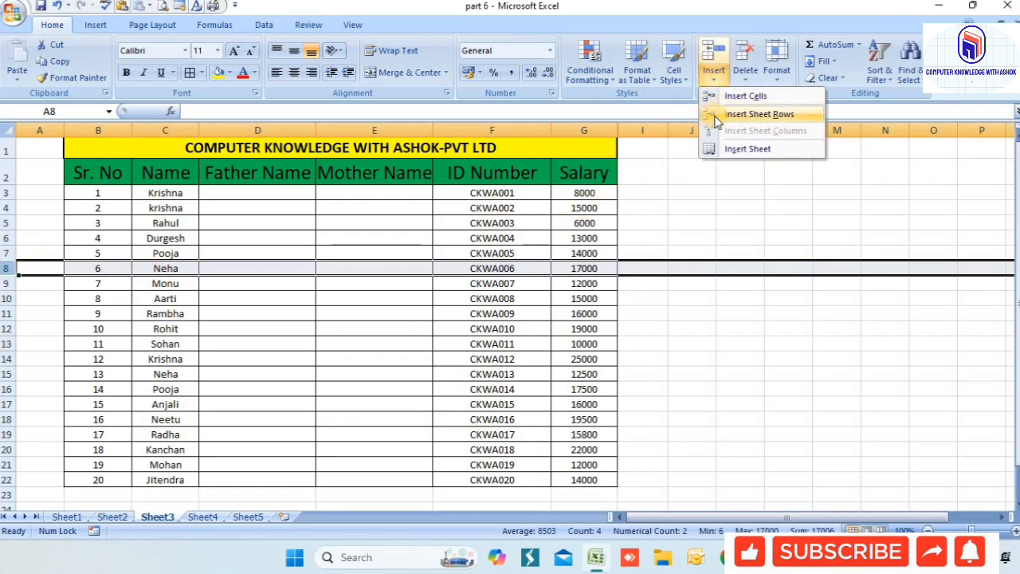
click(715, 115)
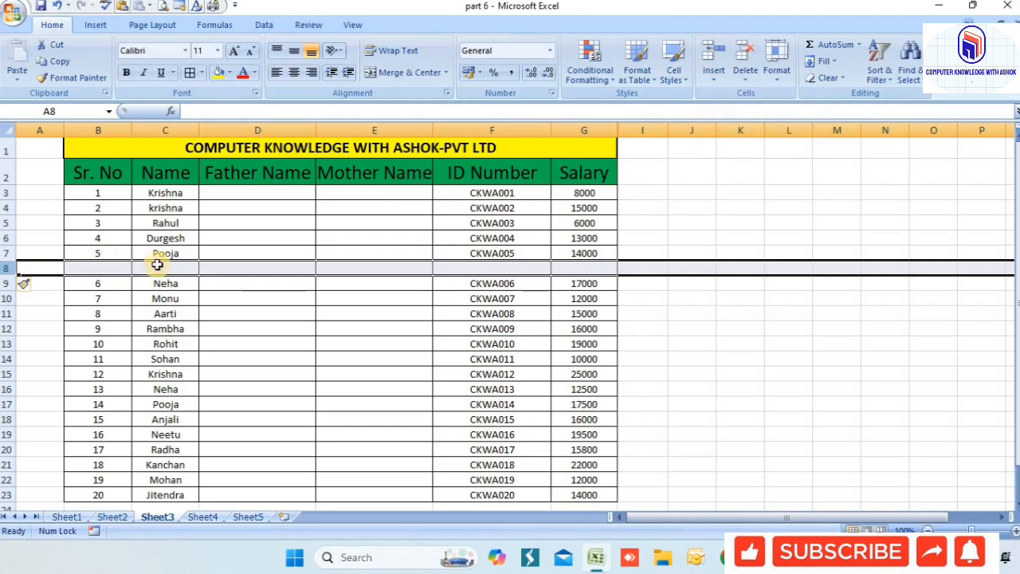
Enter the new employee's first name in the Name column of the blank row 8.
click(162, 267)
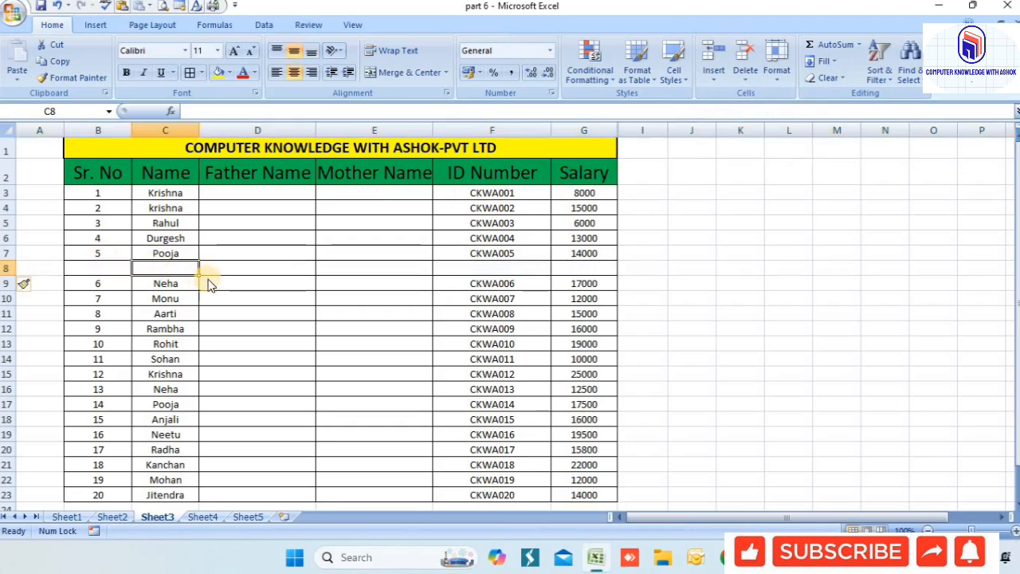
text(Radha)
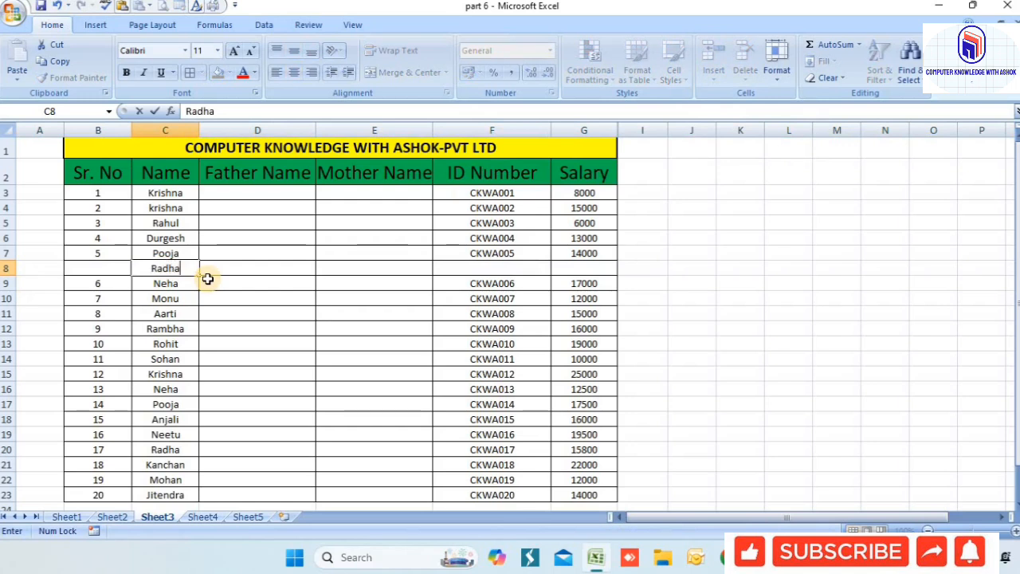
click(207, 281)
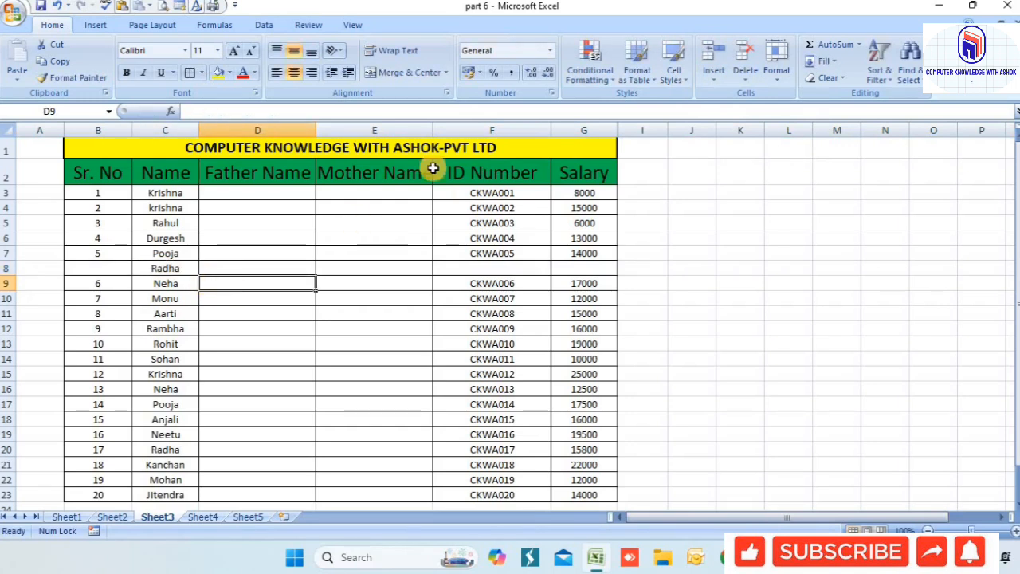
click(713, 71)
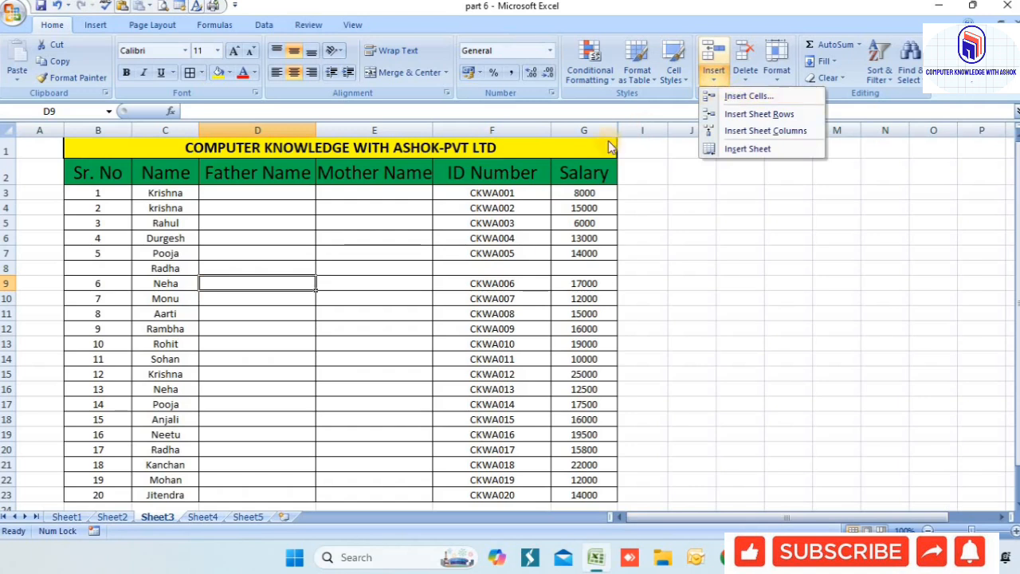
click(502, 269)
click(502, 269)
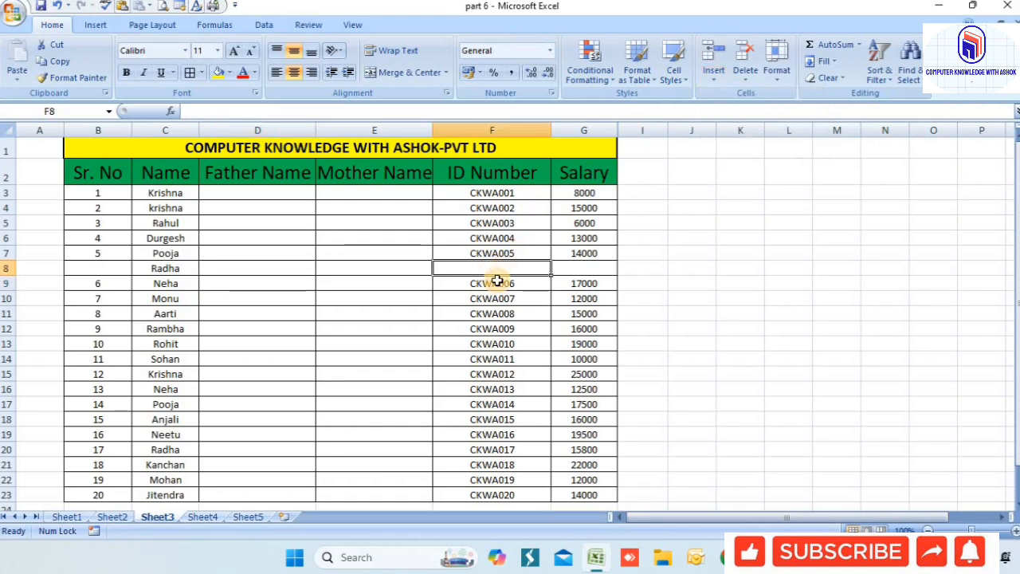
Insert a blank cell at F9 in the ID Number column, shifting the existing cells down.
click(497, 280)
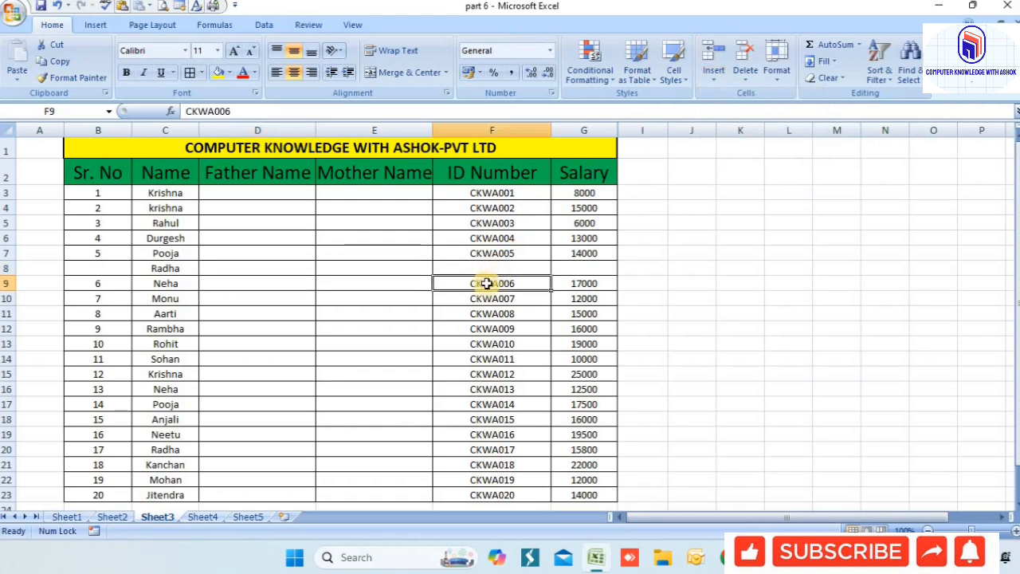
click(713, 72)
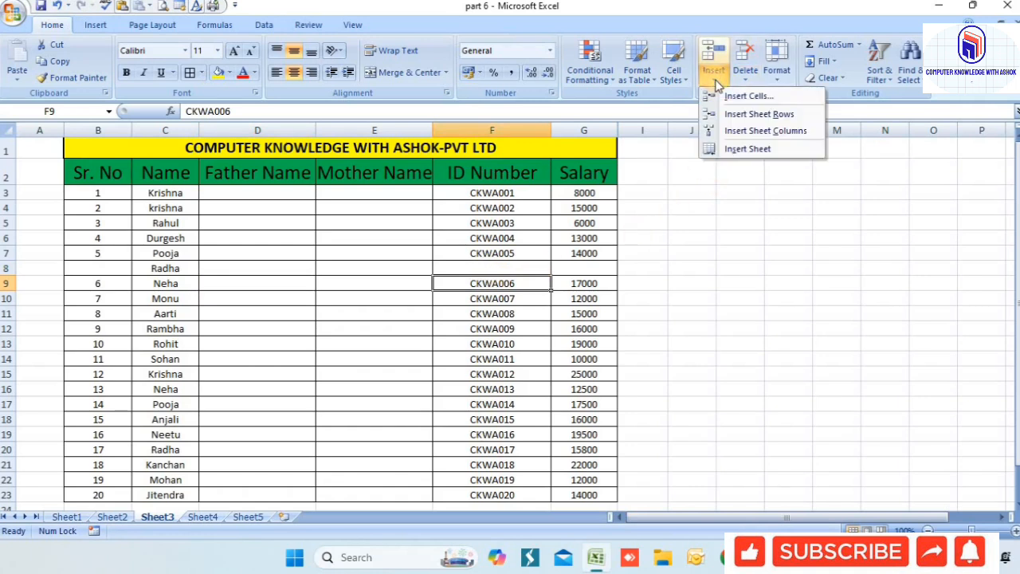
click(726, 96)
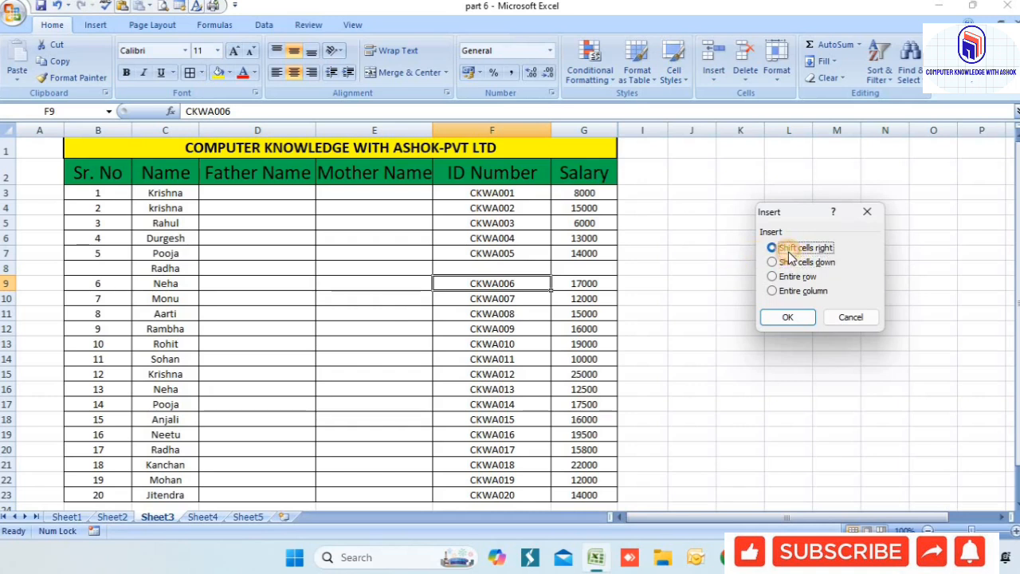
click(788, 318)
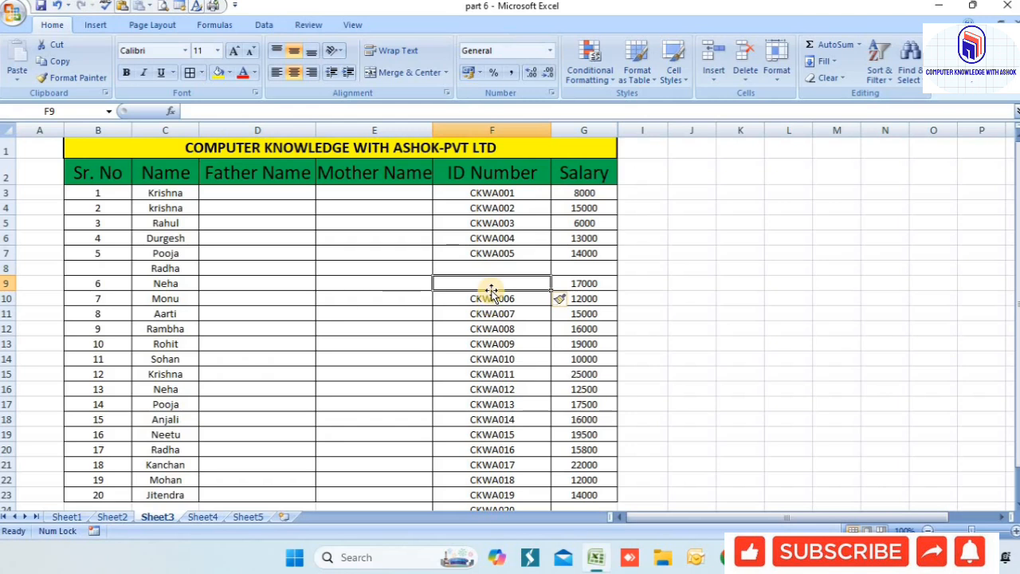
Insert a new worksheet before Sheet5, and return to Sheet3.
click(713, 73)
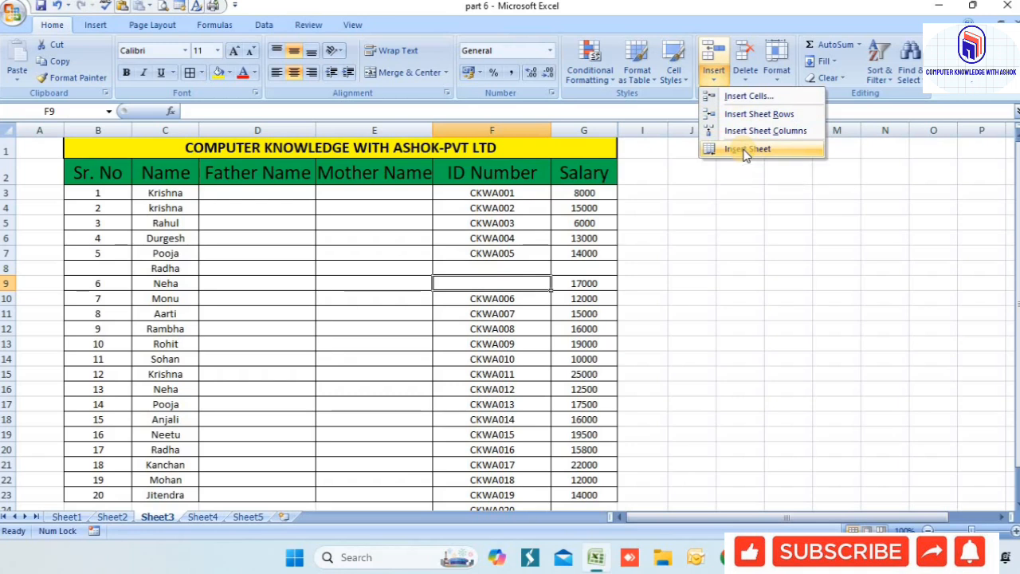
click(659, 317)
click(248, 516)
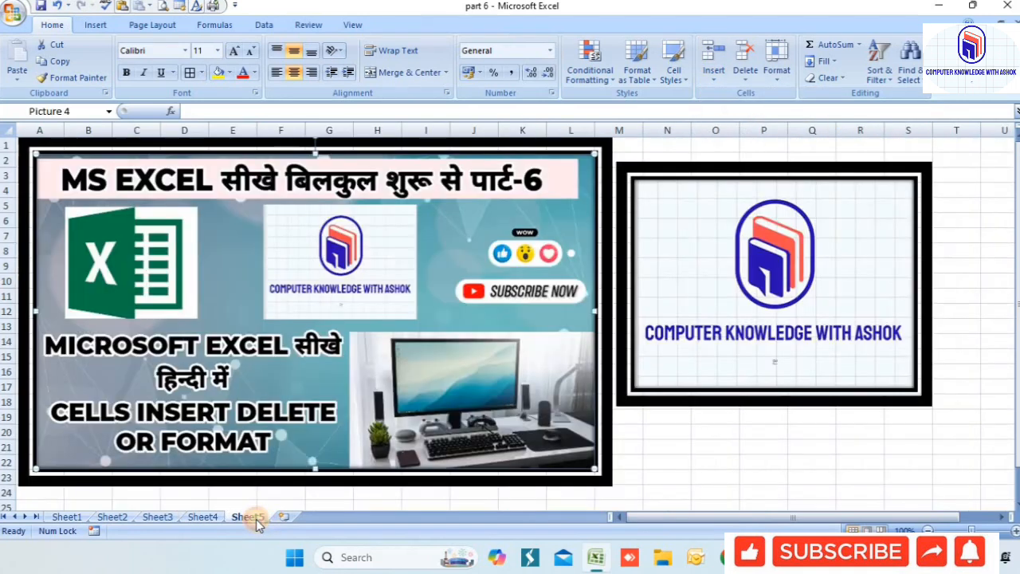
click(710, 449)
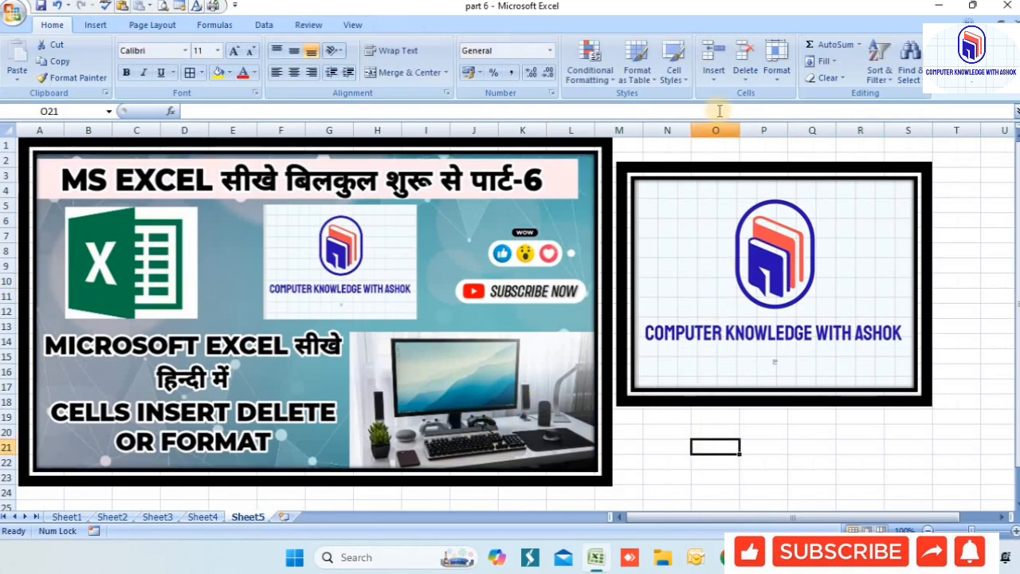
click(713, 76)
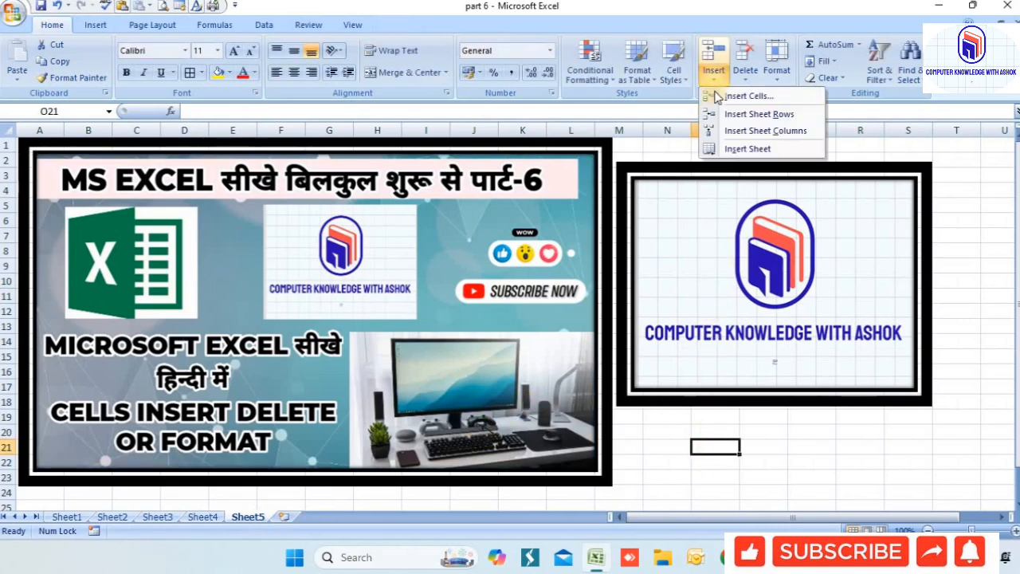
click(732, 152)
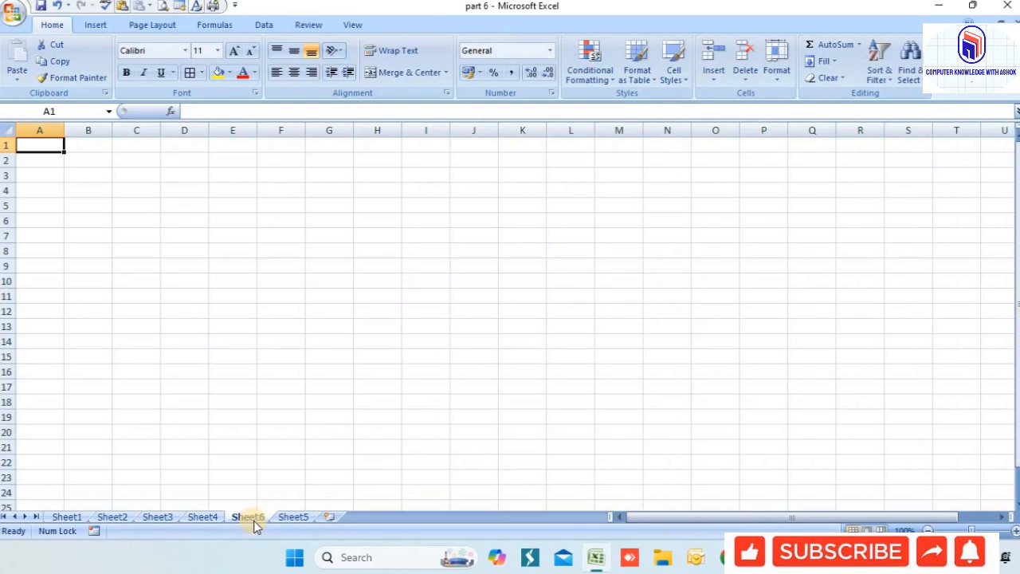
drag(256, 523, 292, 522)
click(163, 518)
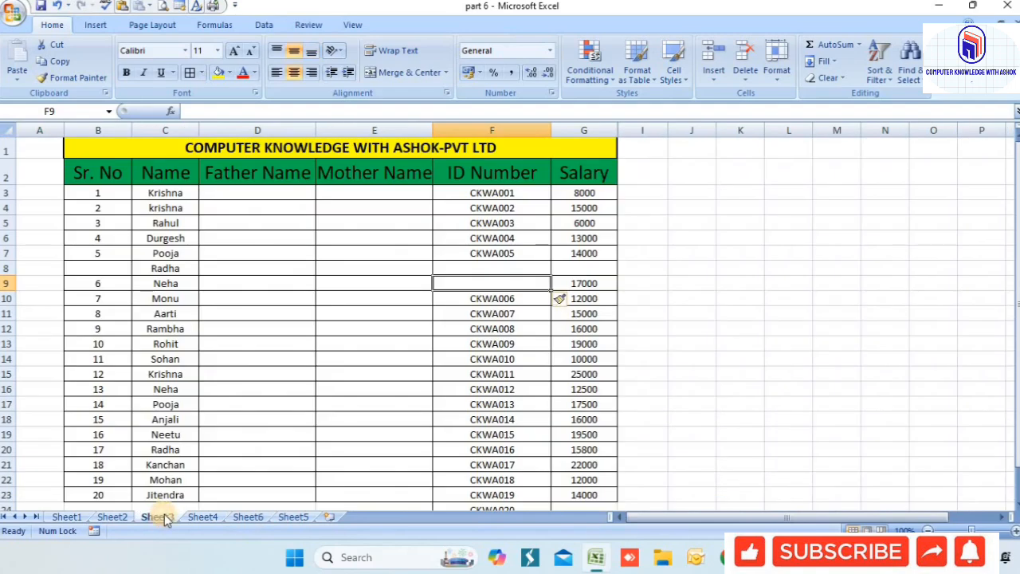
click(823, 176)
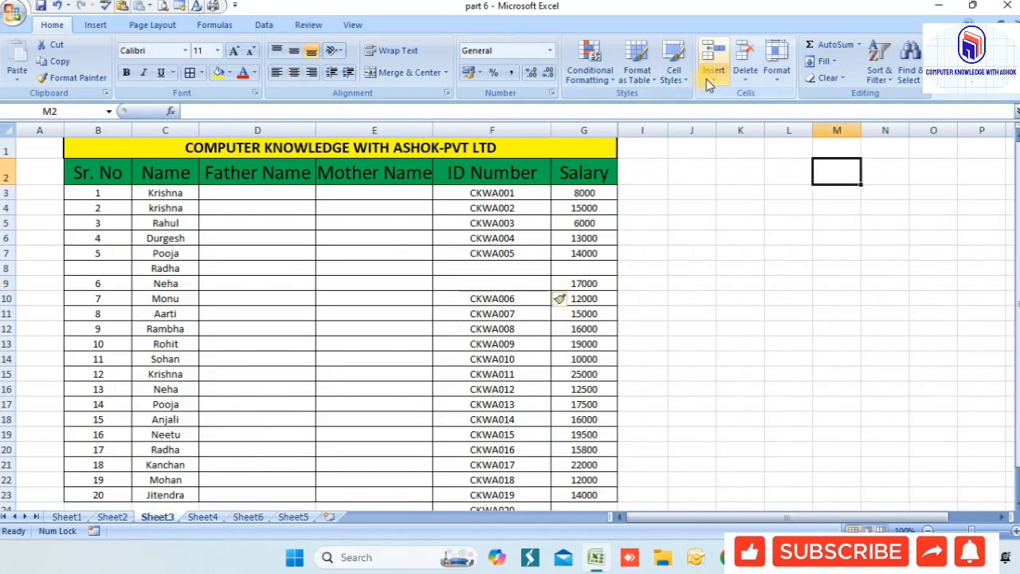
click(712, 78)
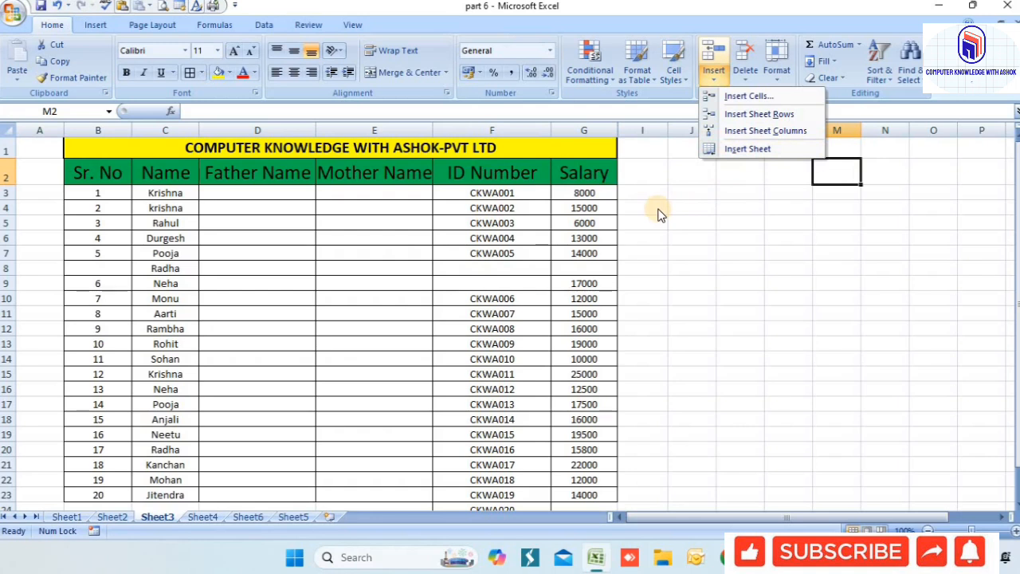
click(769, 203)
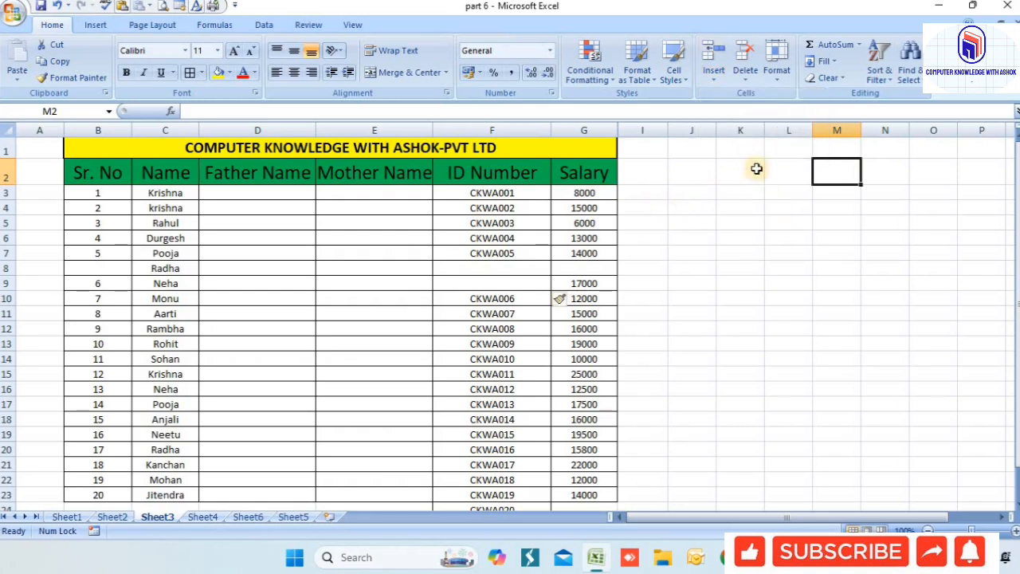
click(745, 73)
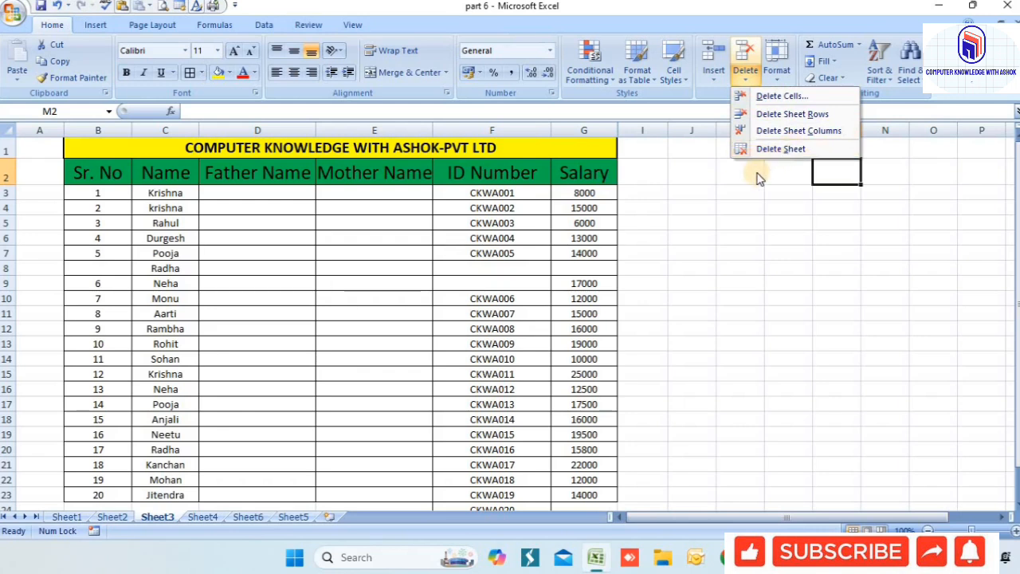
click(702, 209)
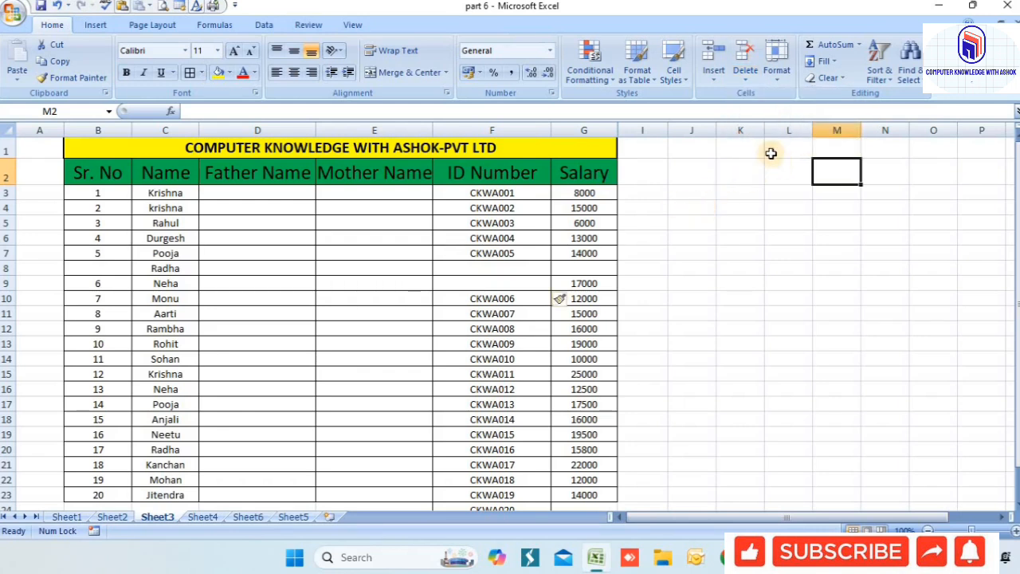
click(713, 71)
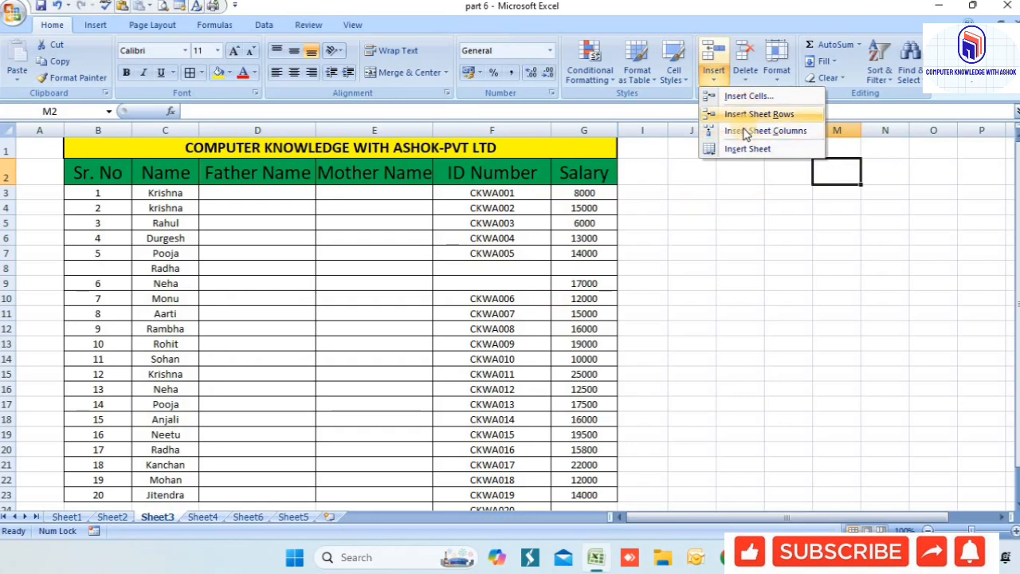
click(745, 70)
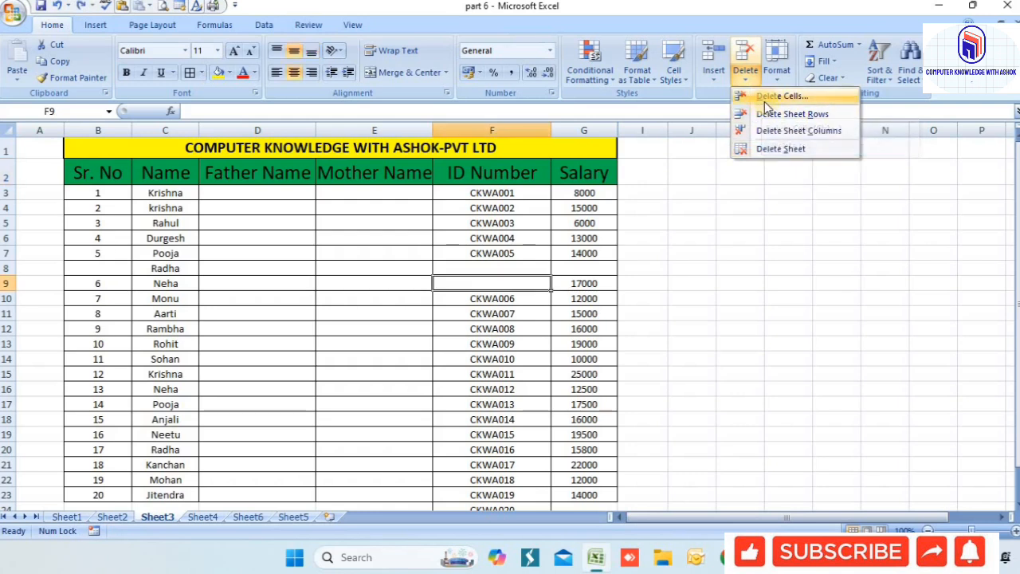
click(619, 273)
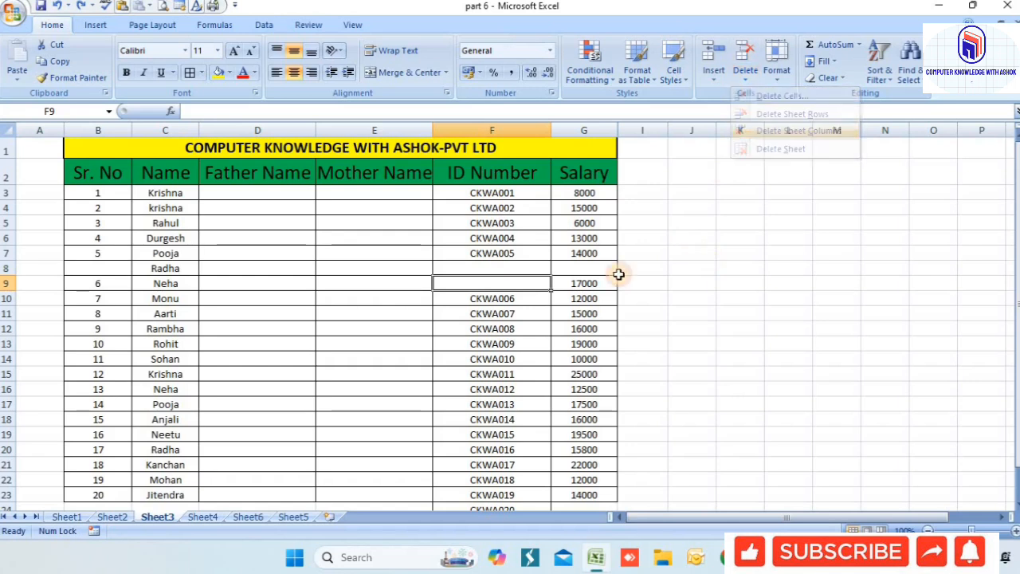
Delete the blank cell F8 in the ID Number column, shifting the cells below up.
click(492, 267)
click(493, 283)
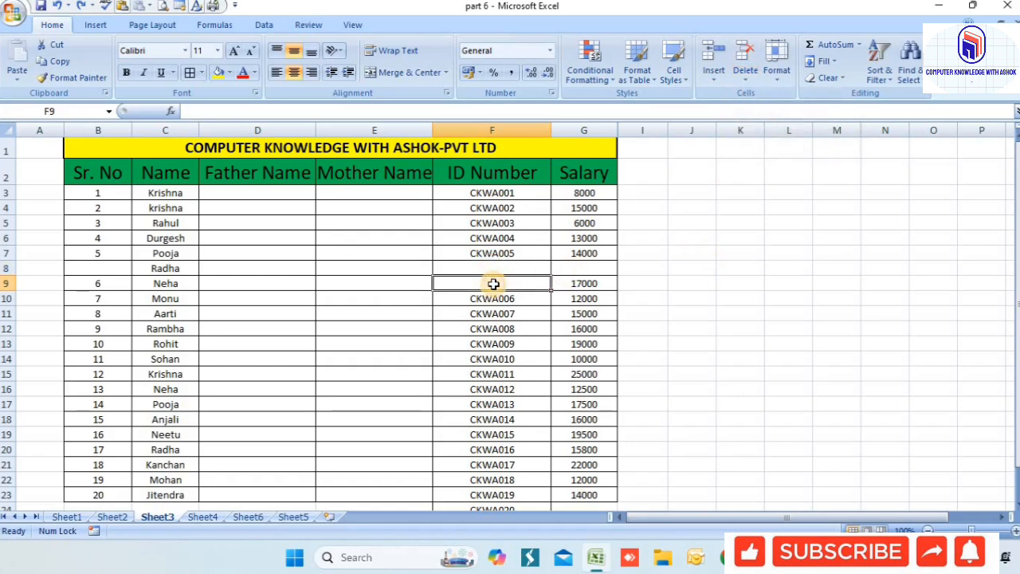
click(493, 270)
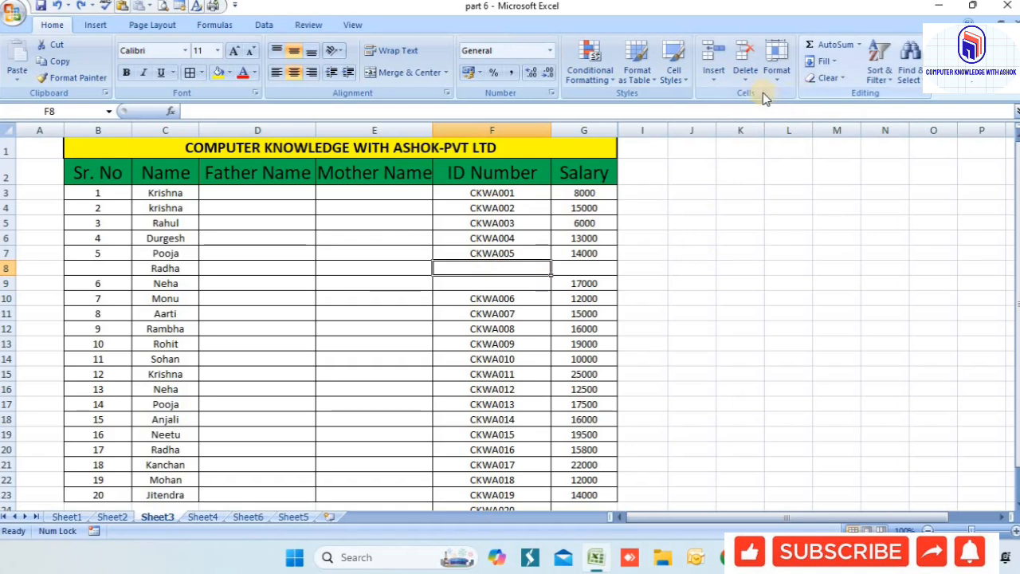
click(746, 78)
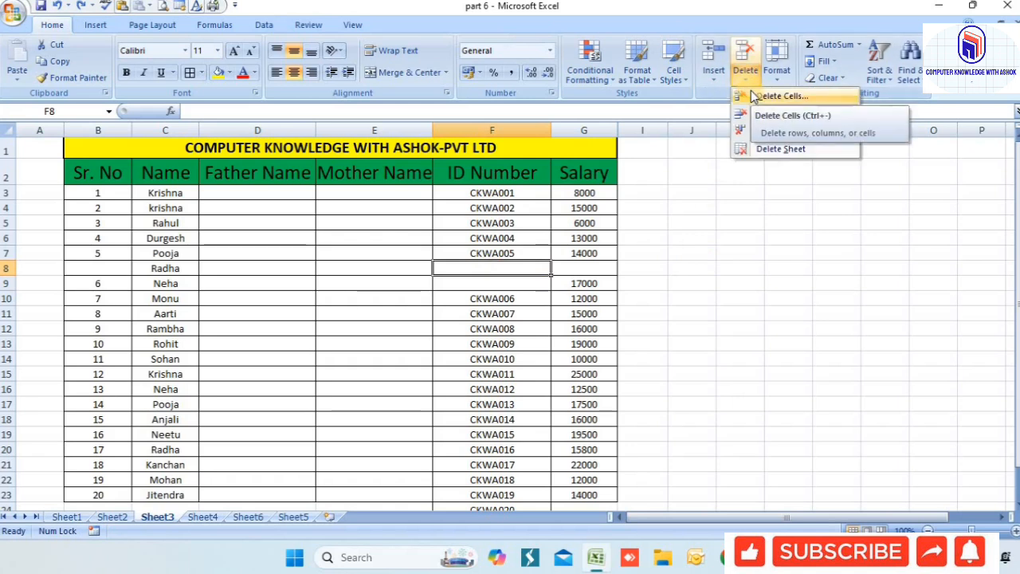
click(753, 95)
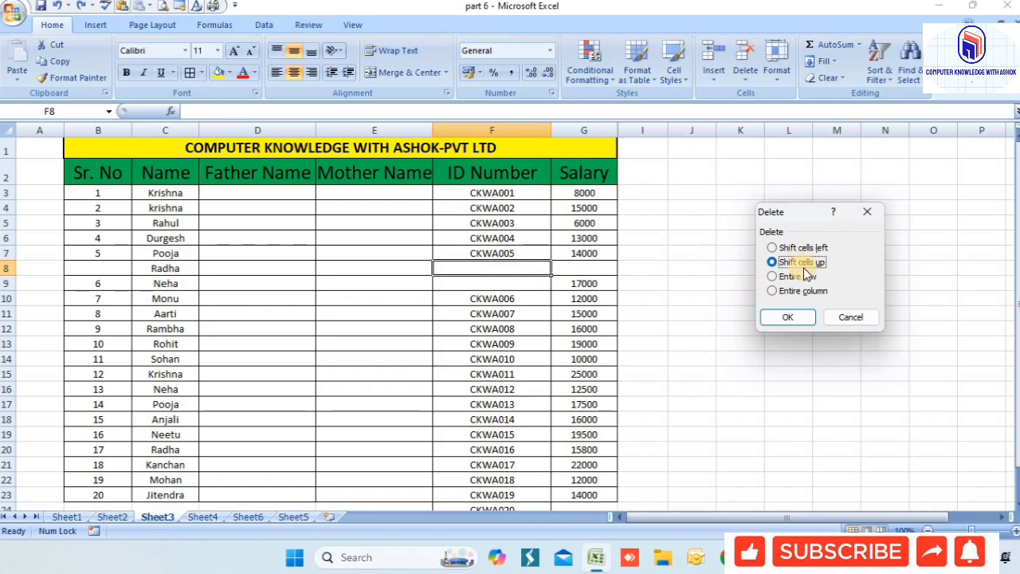
click(790, 317)
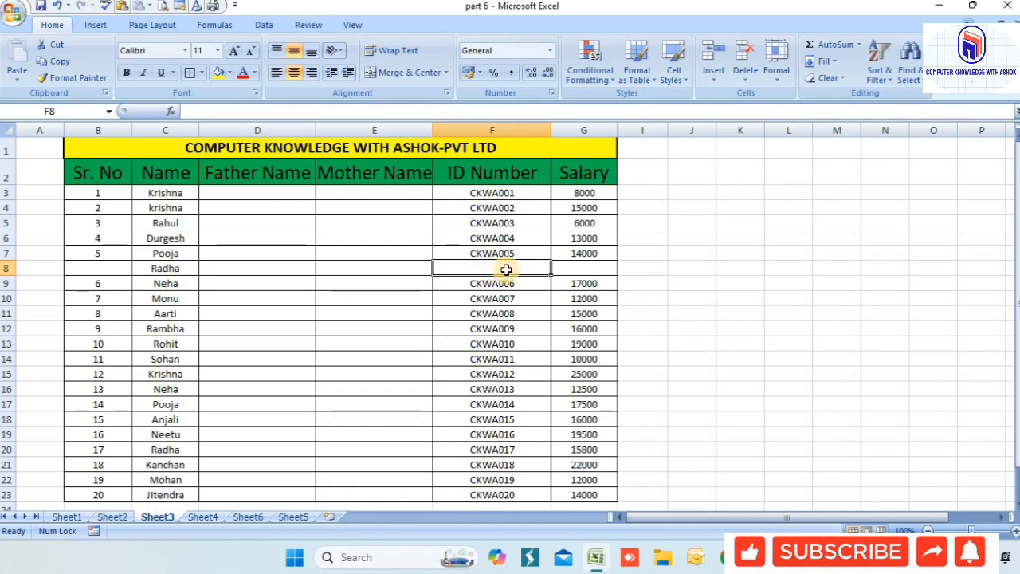
Delete sheet row 8, the record without a serial number.
click(745, 75)
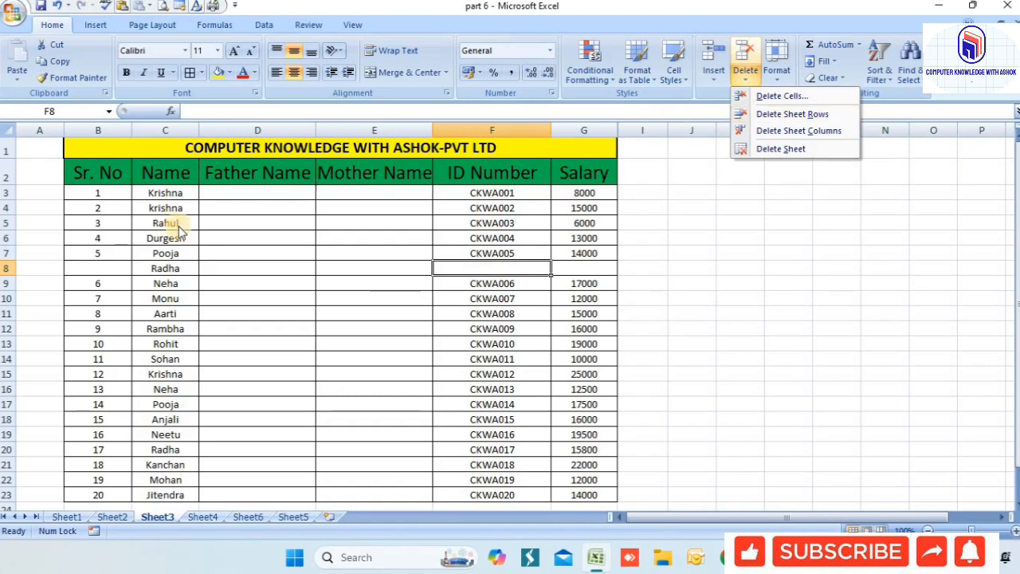
click(4, 266)
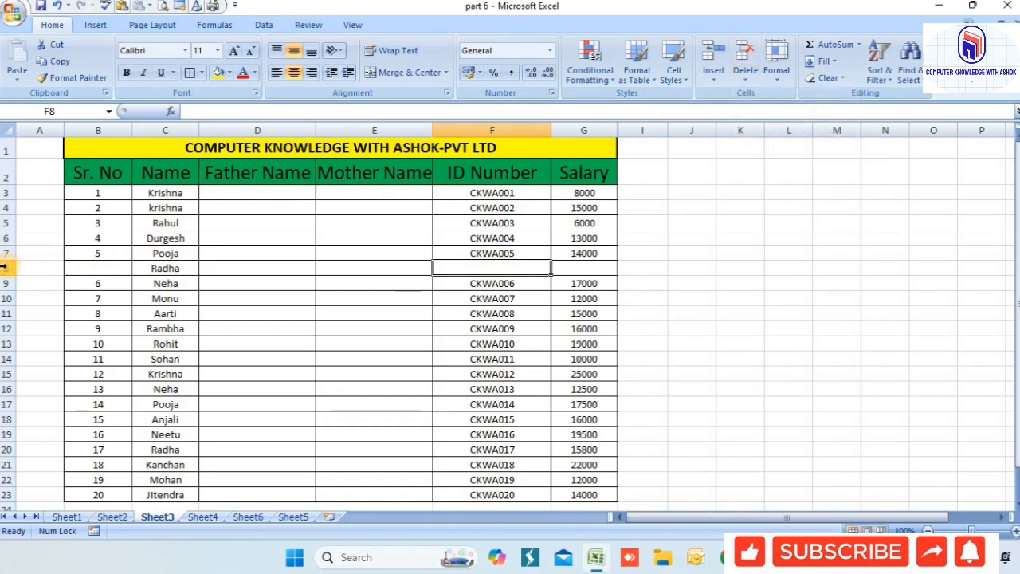
click(4, 268)
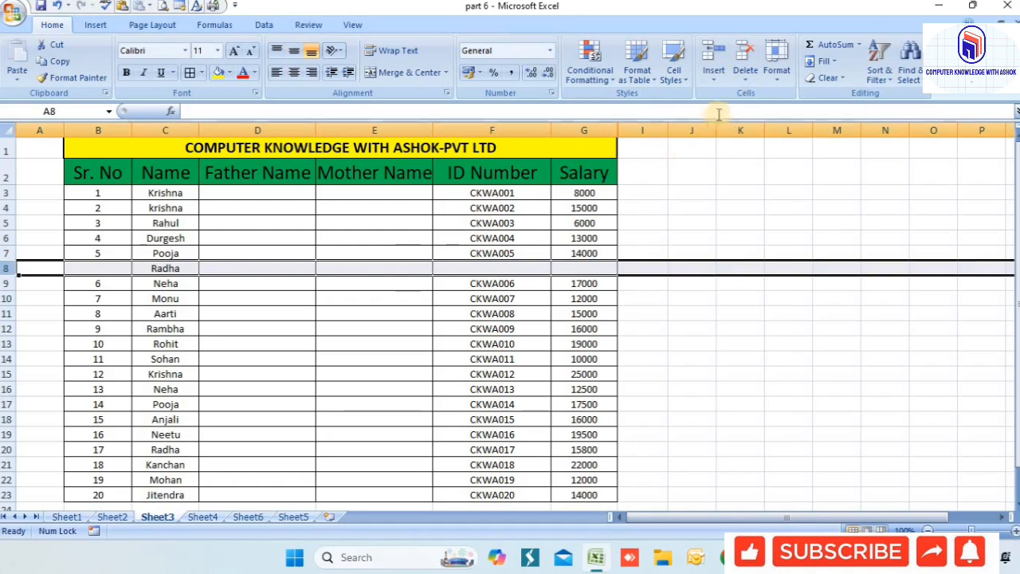
click(745, 79)
click(763, 113)
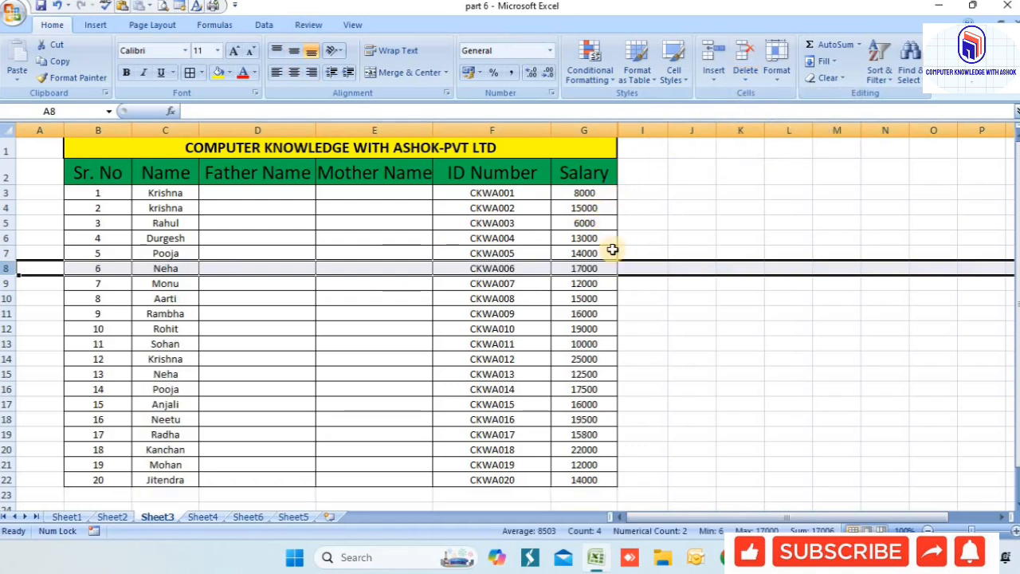
Delete the sheet row holding the record with serial number 6.
click(745, 80)
click(764, 114)
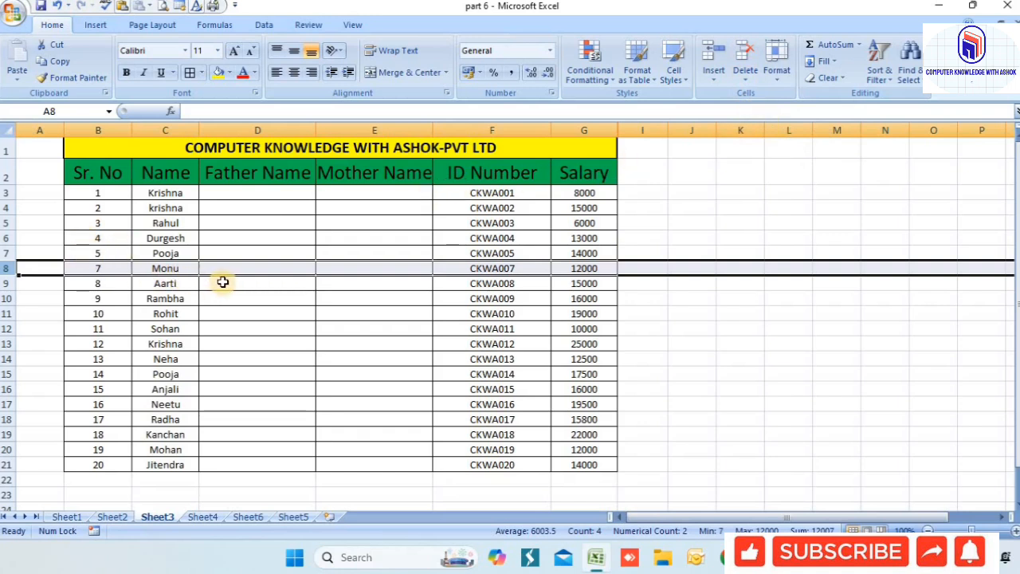
click(365, 239)
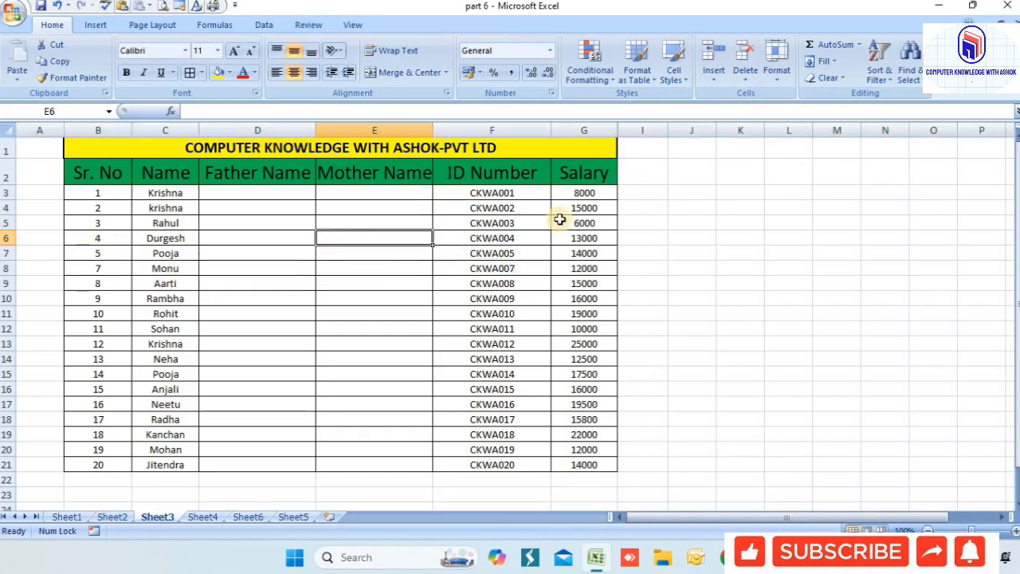
Delete the Mother Name sheet column between the Father Name and ID Number columns.
click(745, 76)
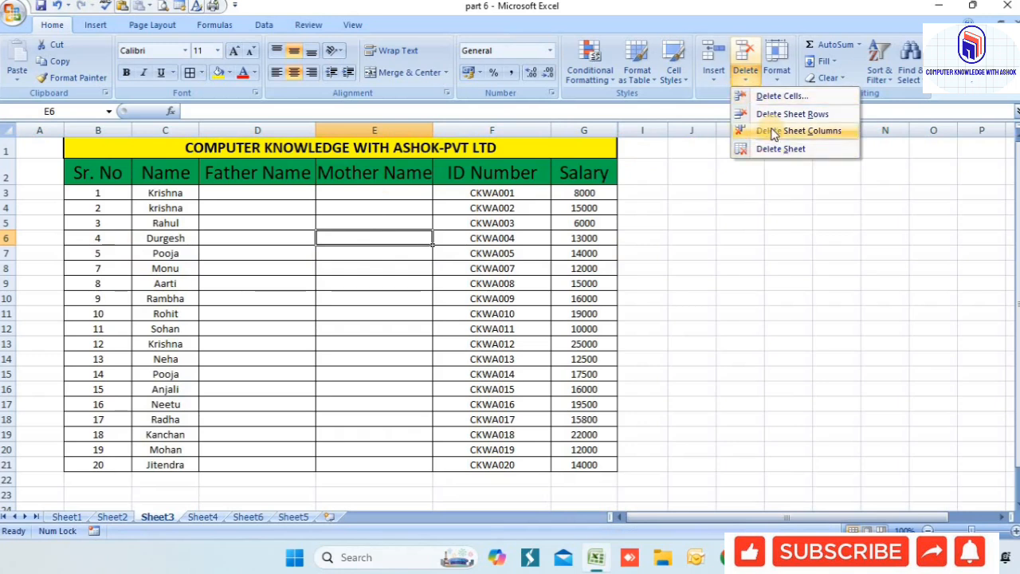
click(386, 210)
click(377, 129)
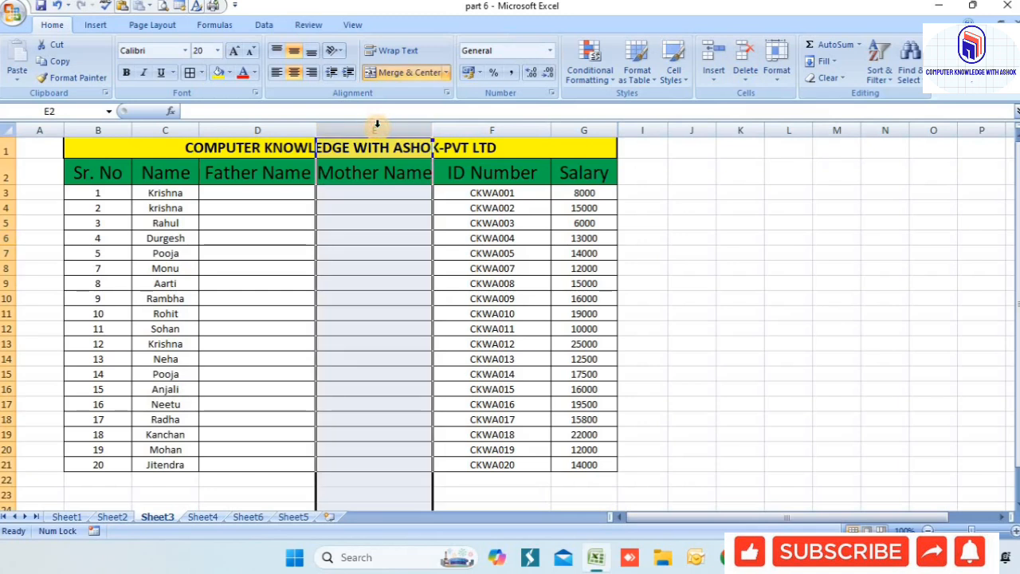
click(745, 73)
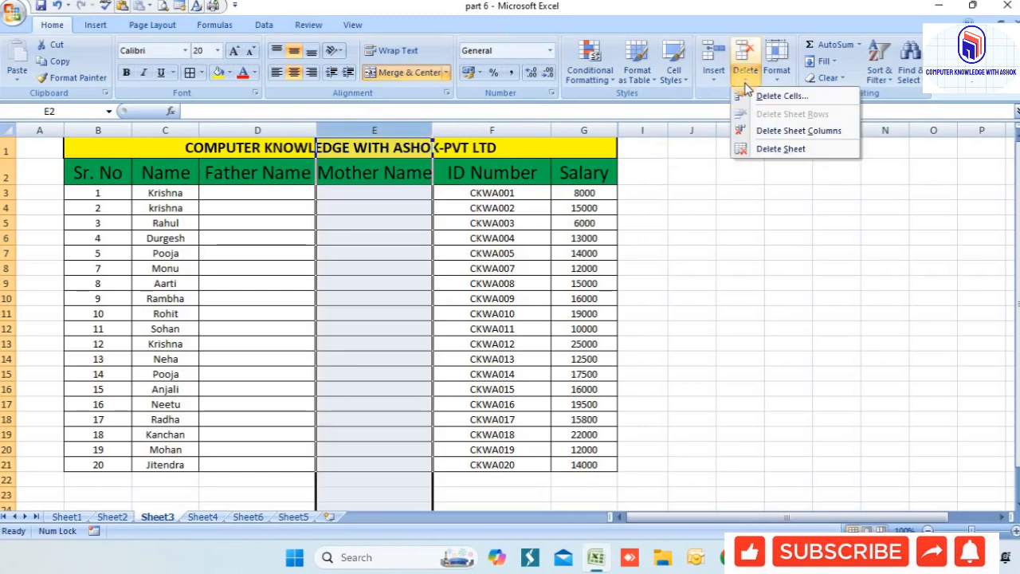
click(778, 133)
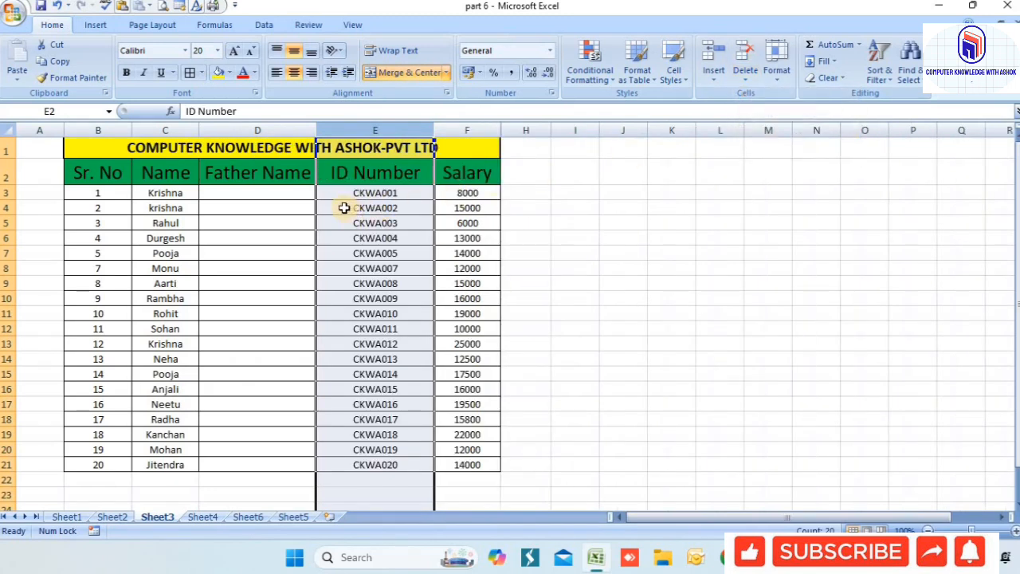
Delete the blank worksheet Sheet6 from the workbook.
click(677, 253)
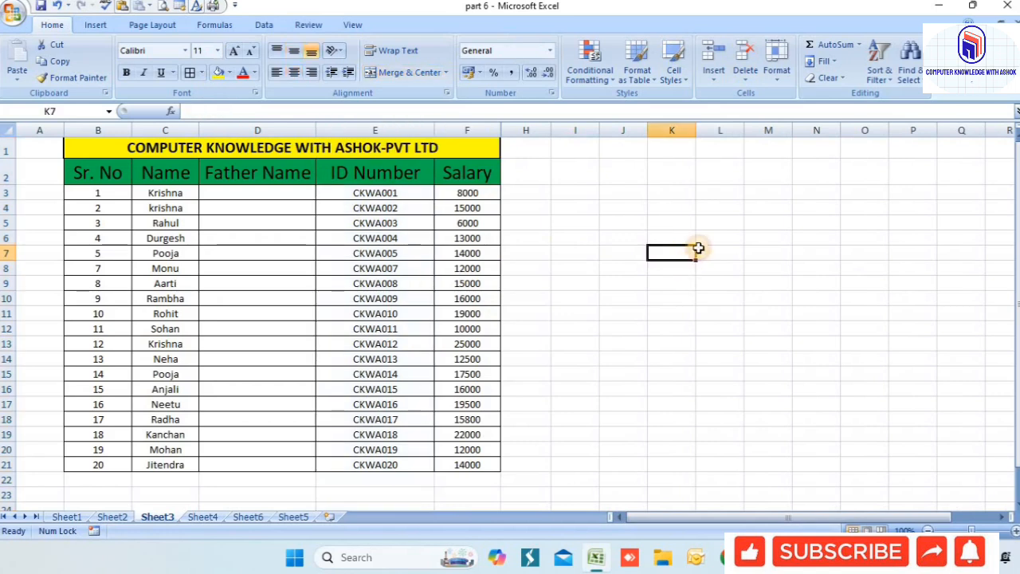
click(747, 72)
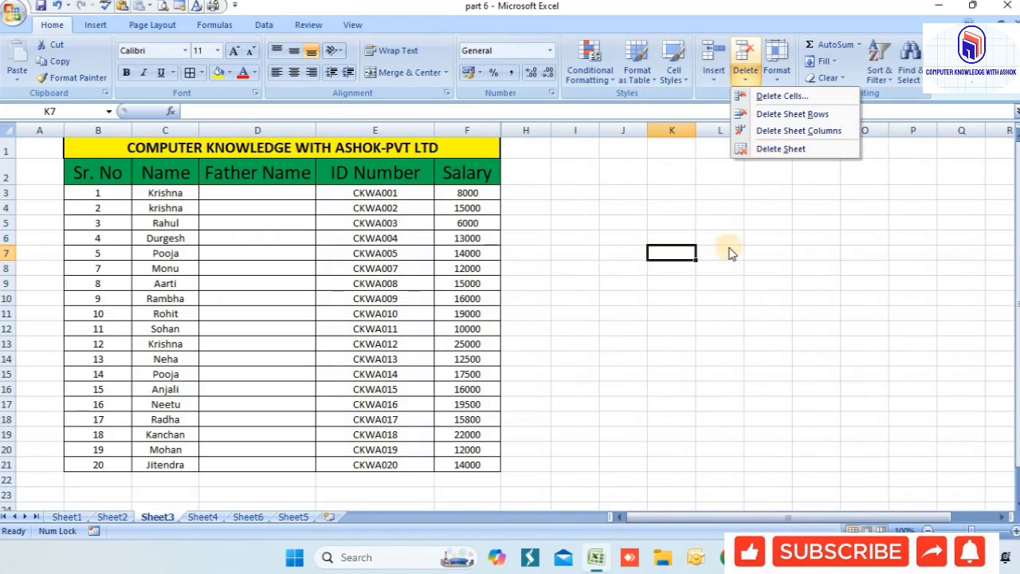
click(517, 441)
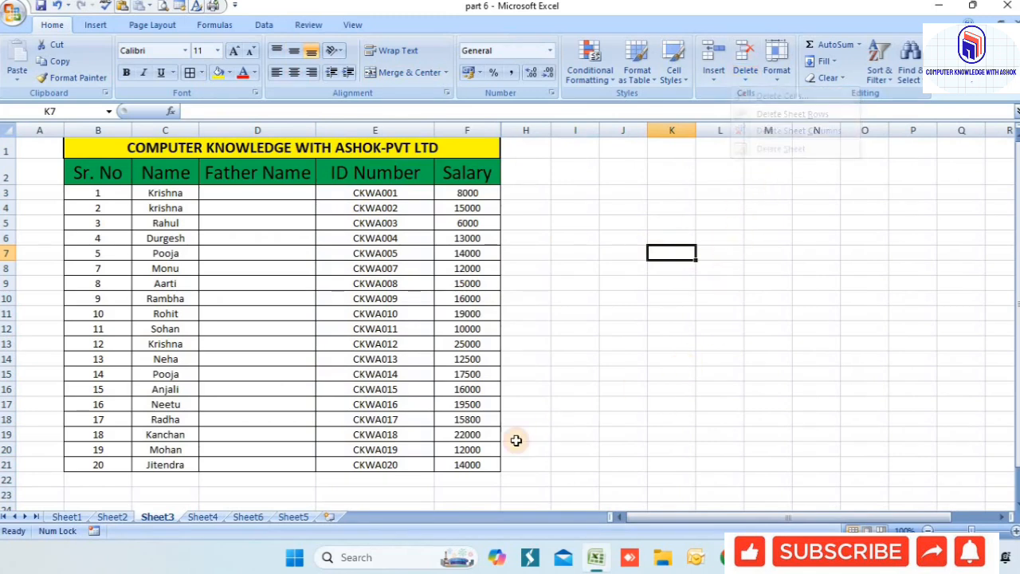
click(247, 518)
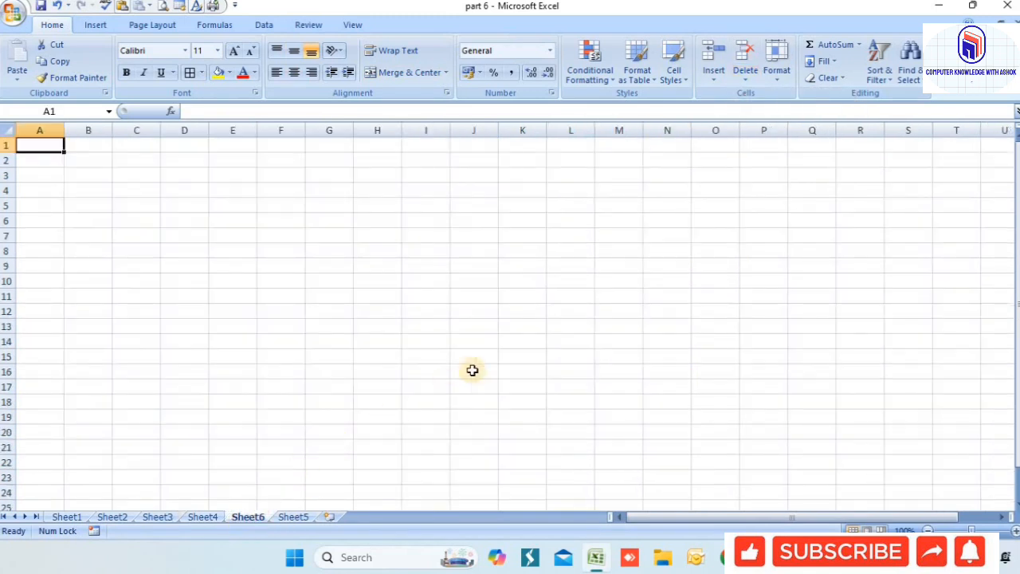
click(522, 341)
click(301, 465)
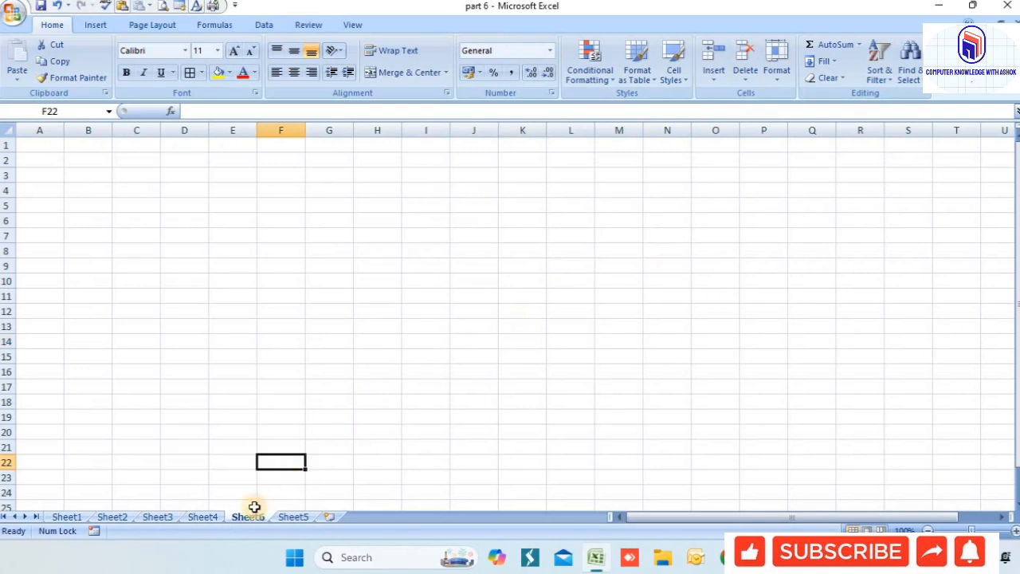
click(749, 80)
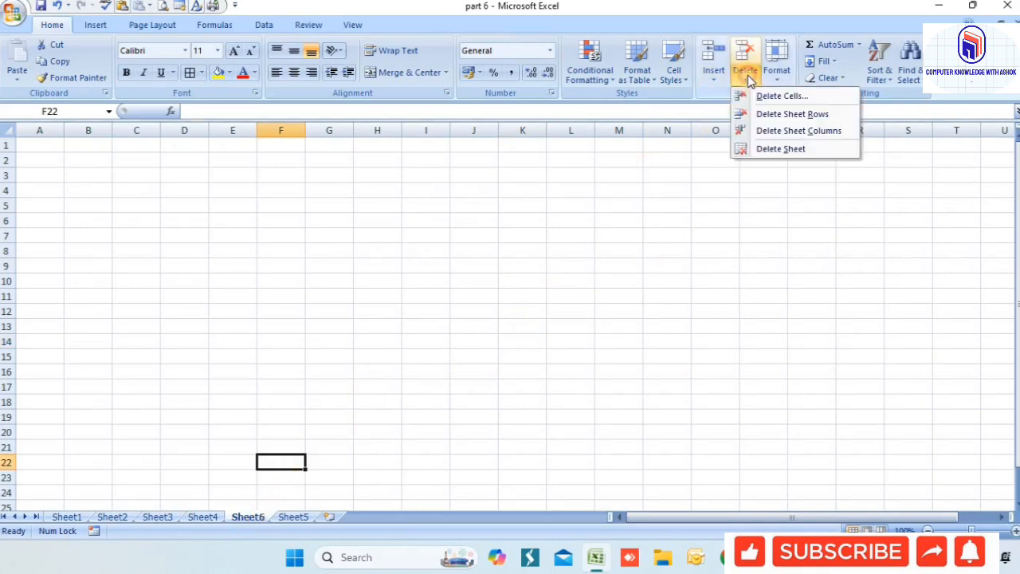
click(762, 151)
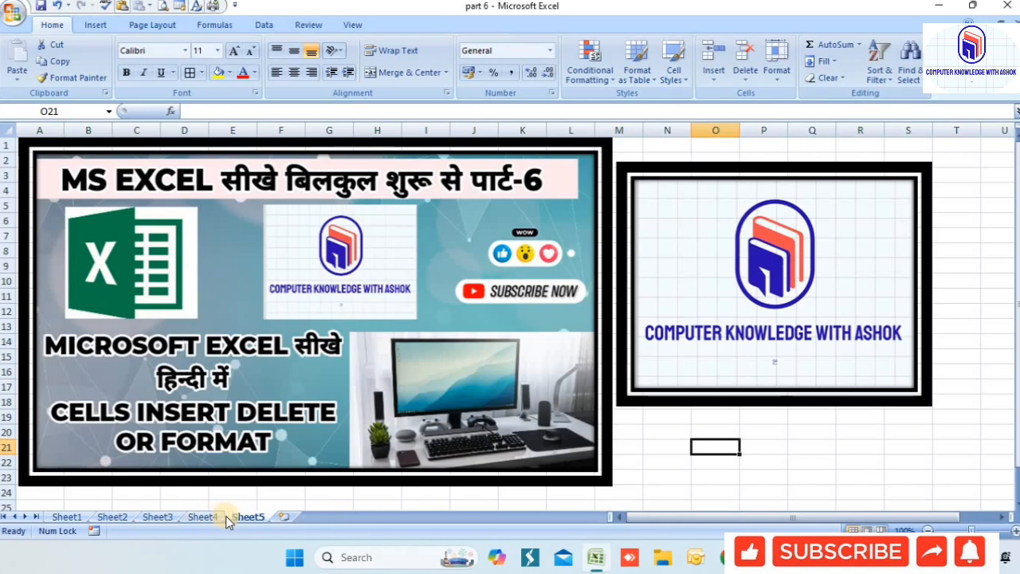
Look at Sheet4, return to Sheet5, and shift its large banner picture slightly down and to the right.
click(248, 504)
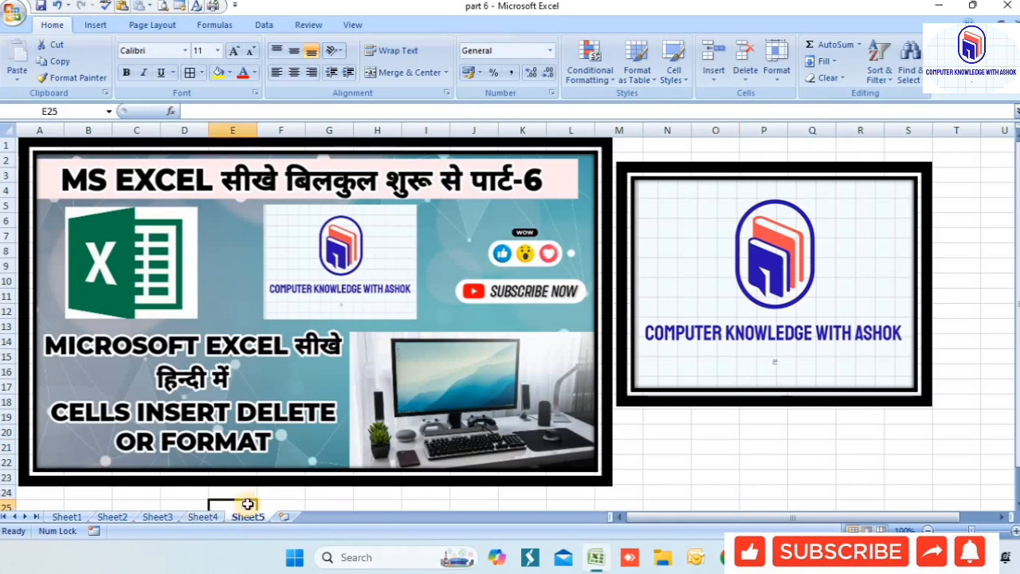
click(203, 517)
click(247, 516)
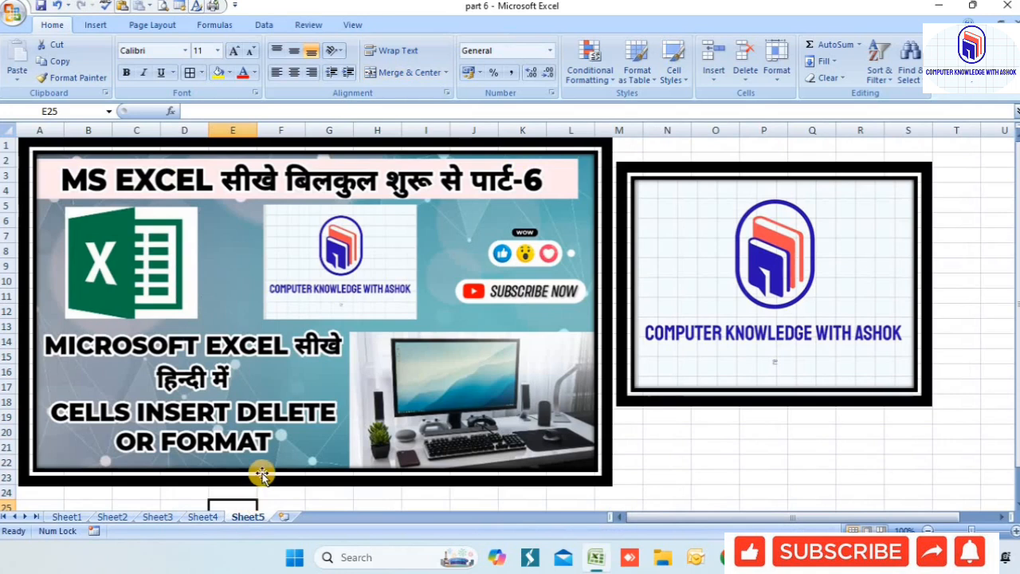
drag(262, 474, 270, 478)
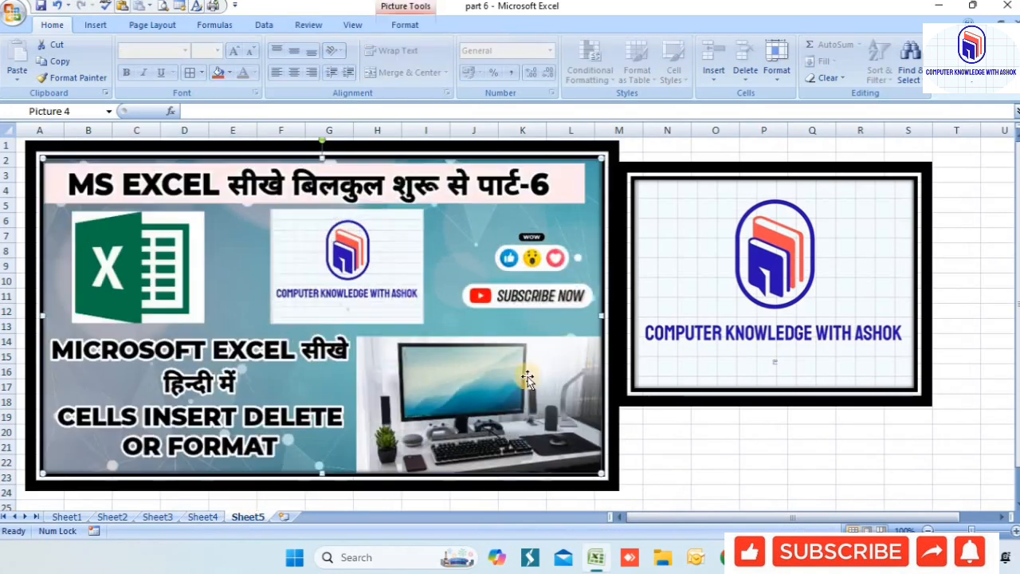
click(685, 415)
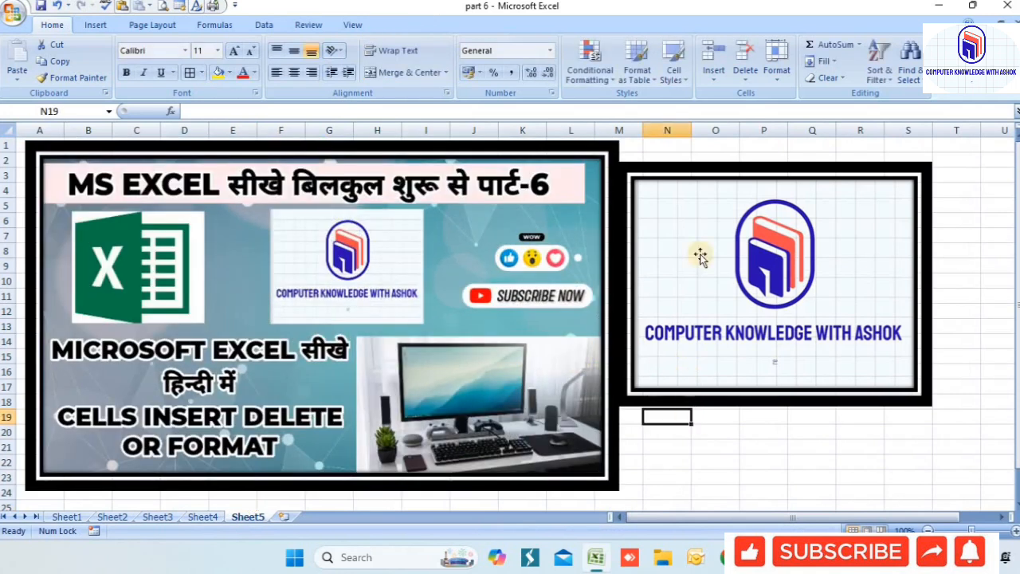
click(713, 73)
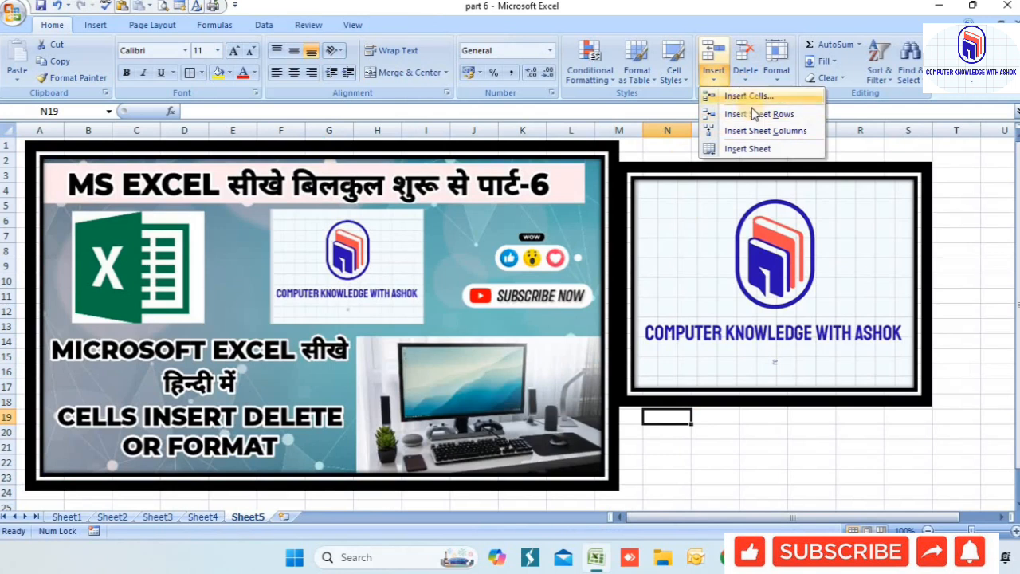
click(751, 77)
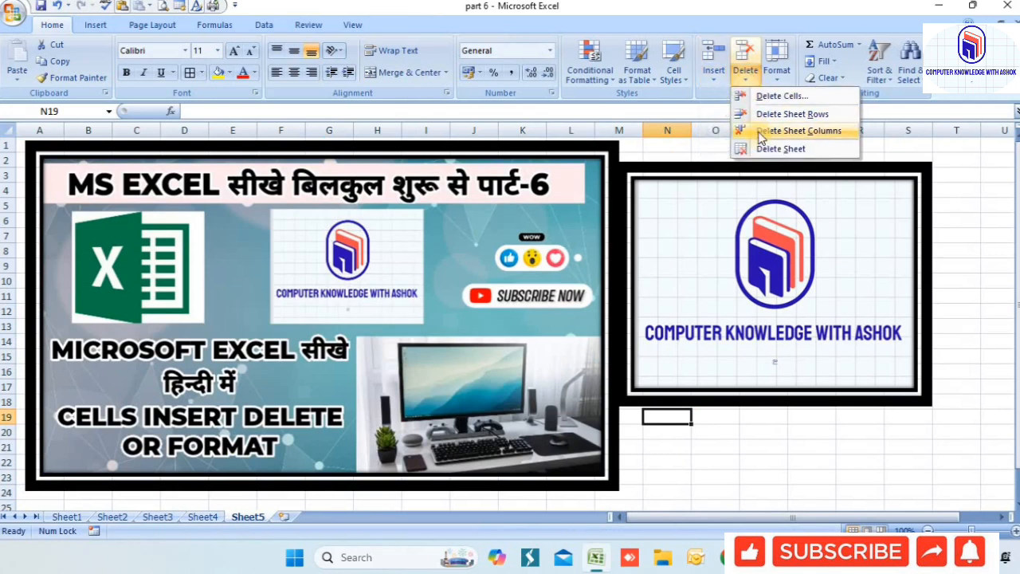
click(714, 76)
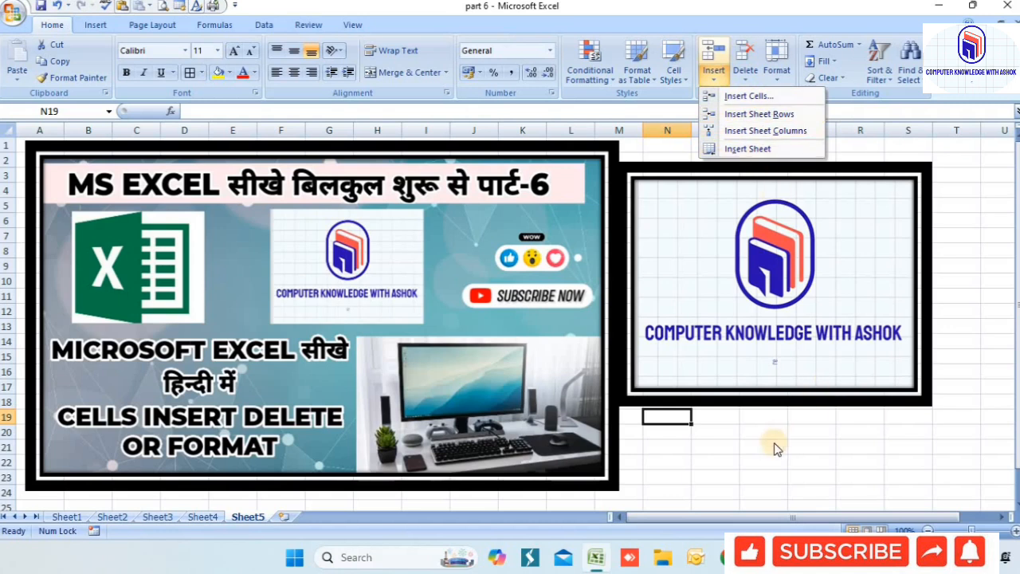
click(755, 483)
Switch to the sales table on Sheet4 and review the Format options for cell size, visibility, sheets and protection.
click(214, 518)
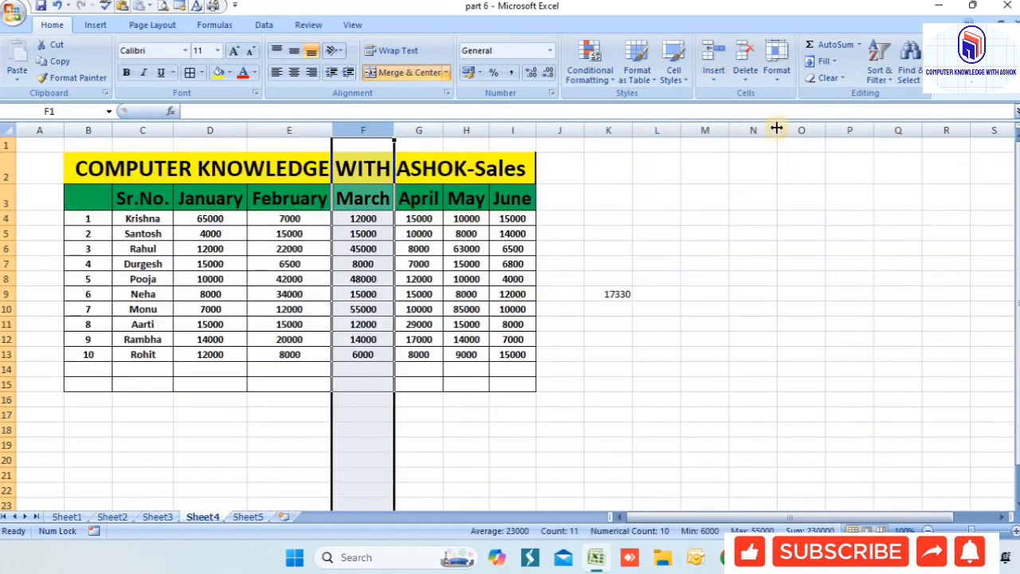
click(776, 70)
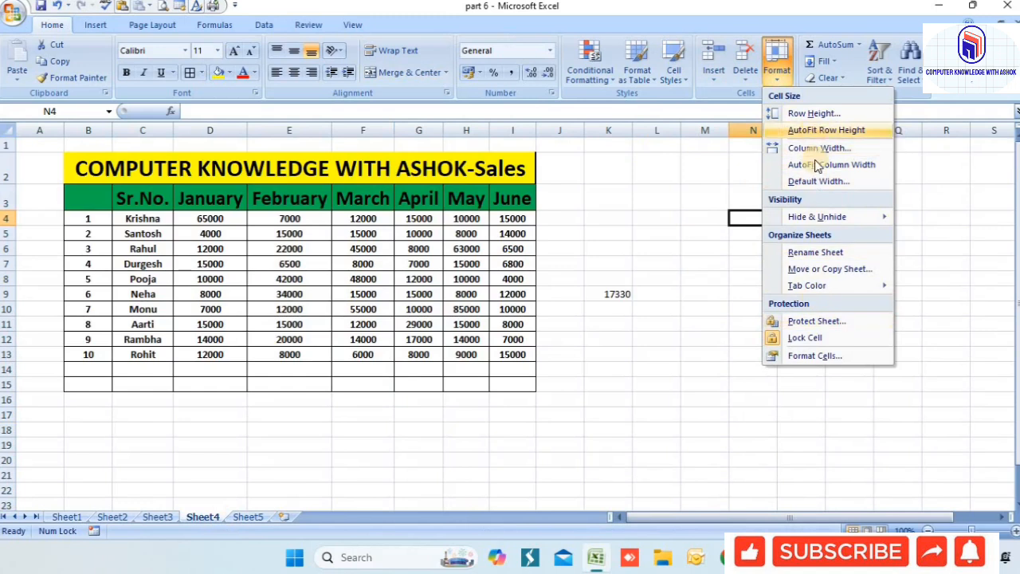
click(806, 286)
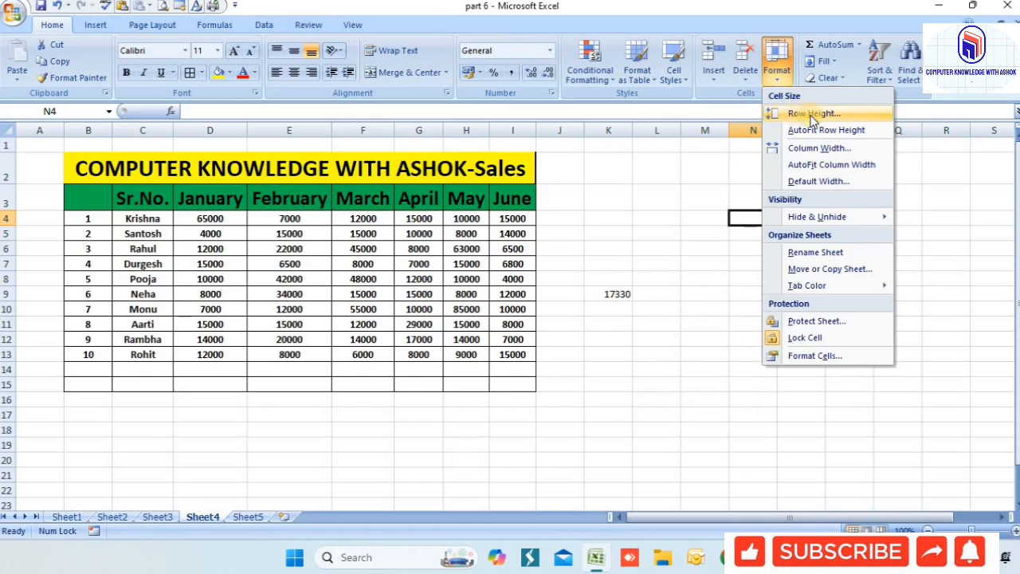
click(24, 238)
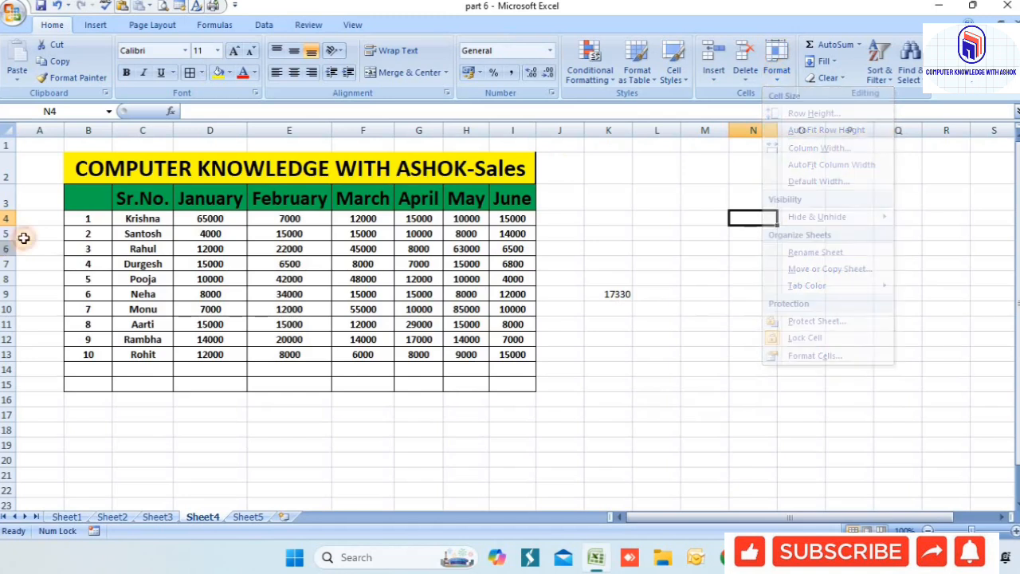
Reduce the height of row 5 slightly by hand, at the second record of the sales table.
click(65, 234)
drag(10, 234, 9, 249)
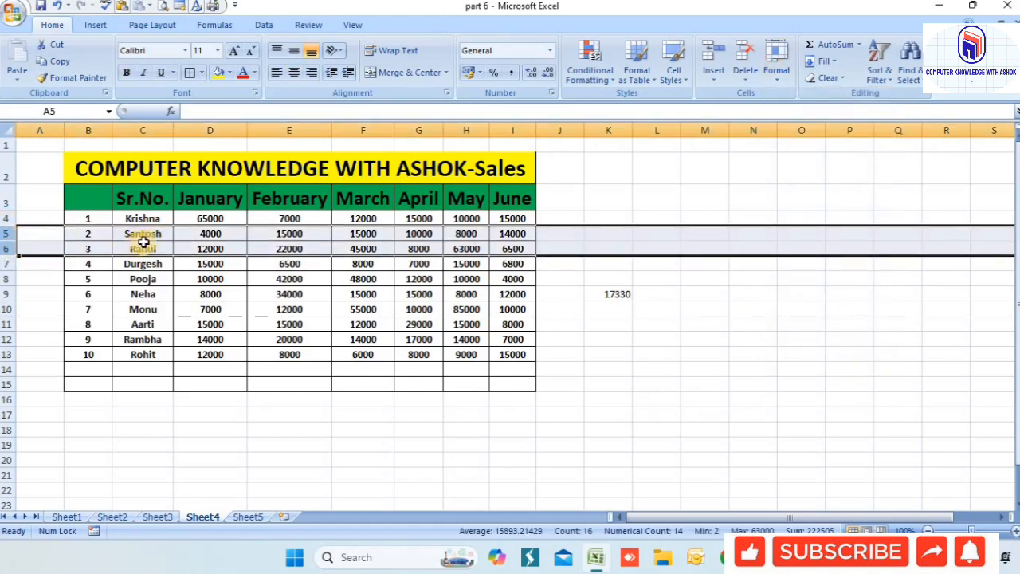
click(43, 275)
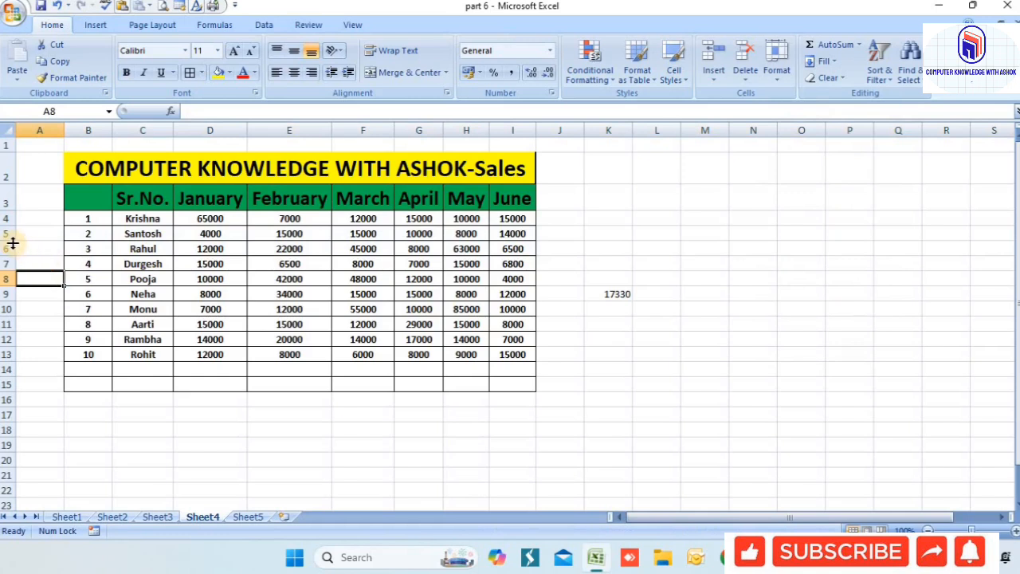
mouse_move(13, 243)
mouse_down()
mouse_move(12, 278)
mouse_move(11, 237)
mouse_up()
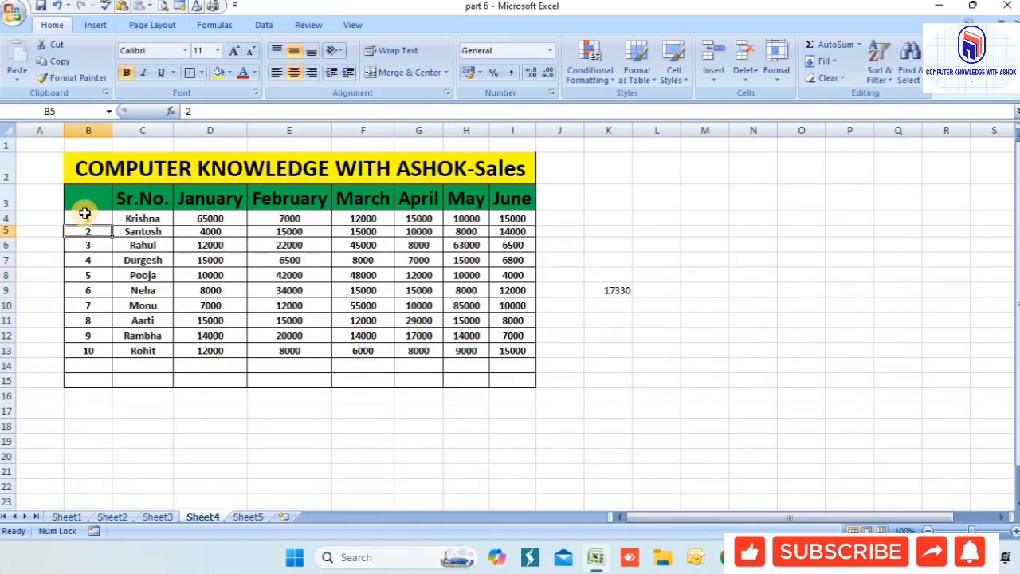
Set the row height of the sales records in B4:I13 to 20.
drag(86, 215, 491, 354)
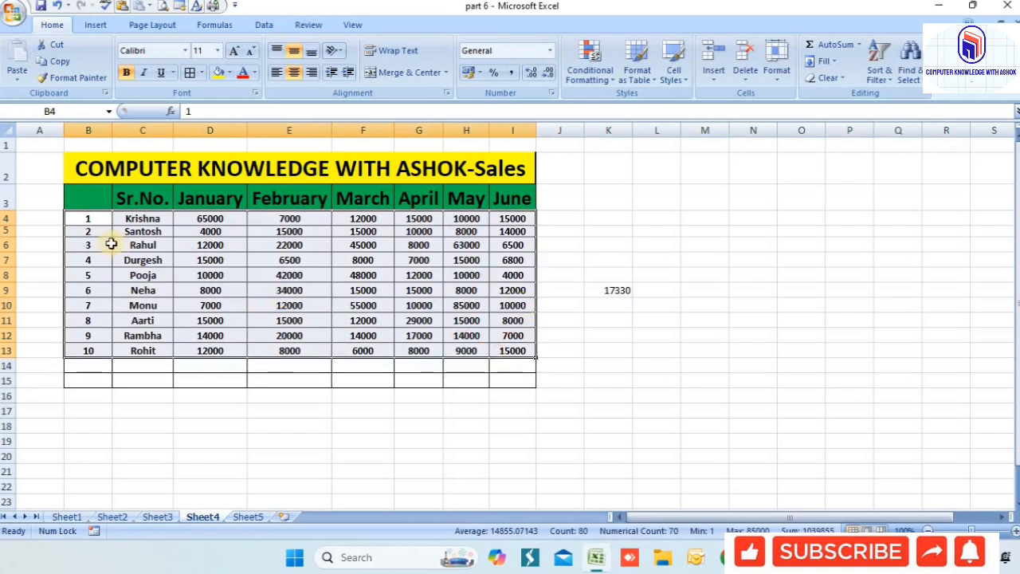
drag(98, 227, 510, 353)
click(777, 68)
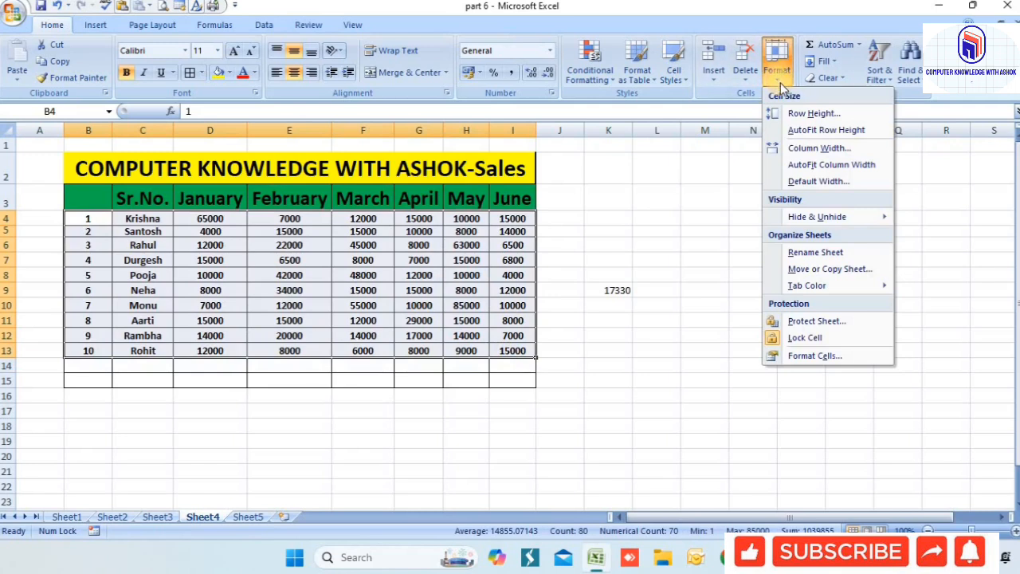
click(813, 113)
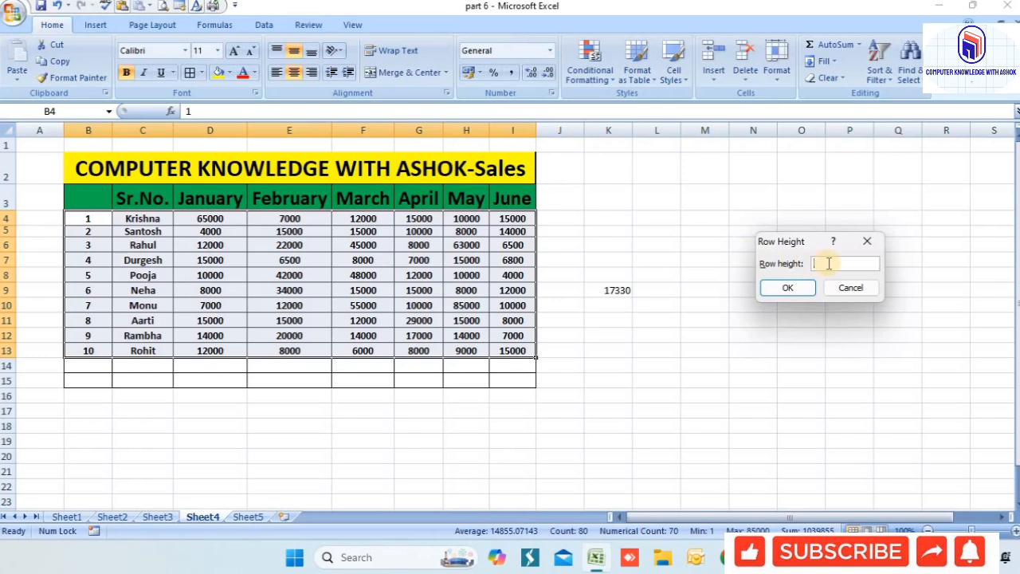
text(20)
click(796, 289)
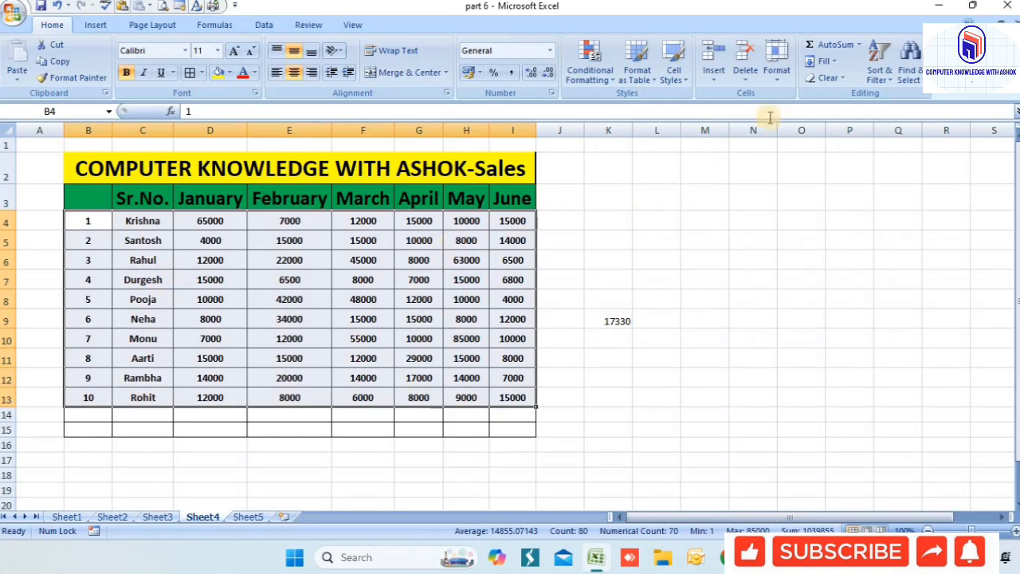
Try to set the row height of the selected sales records in rows 4 to 13 to 15.
click(777, 76)
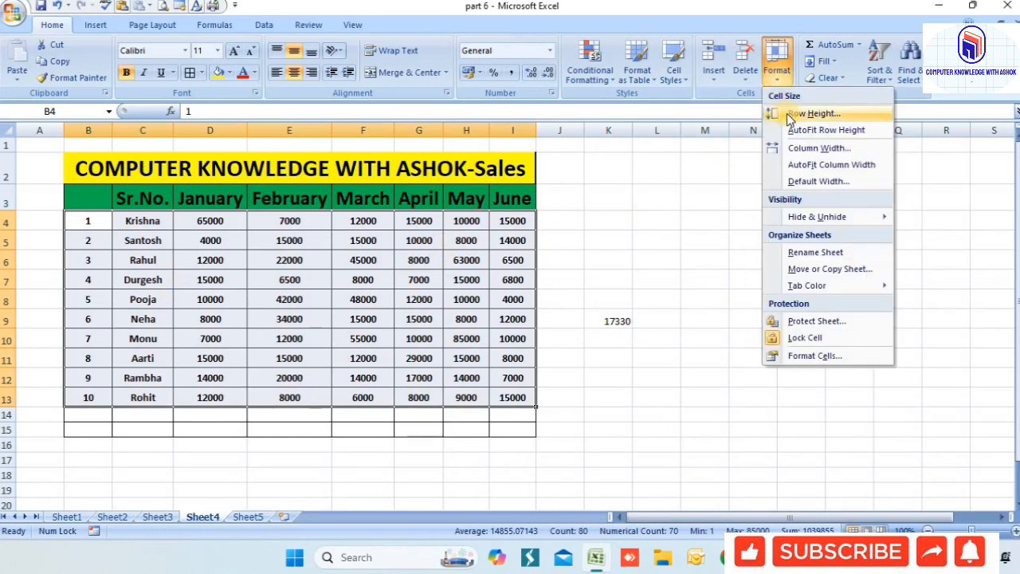
click(789, 116)
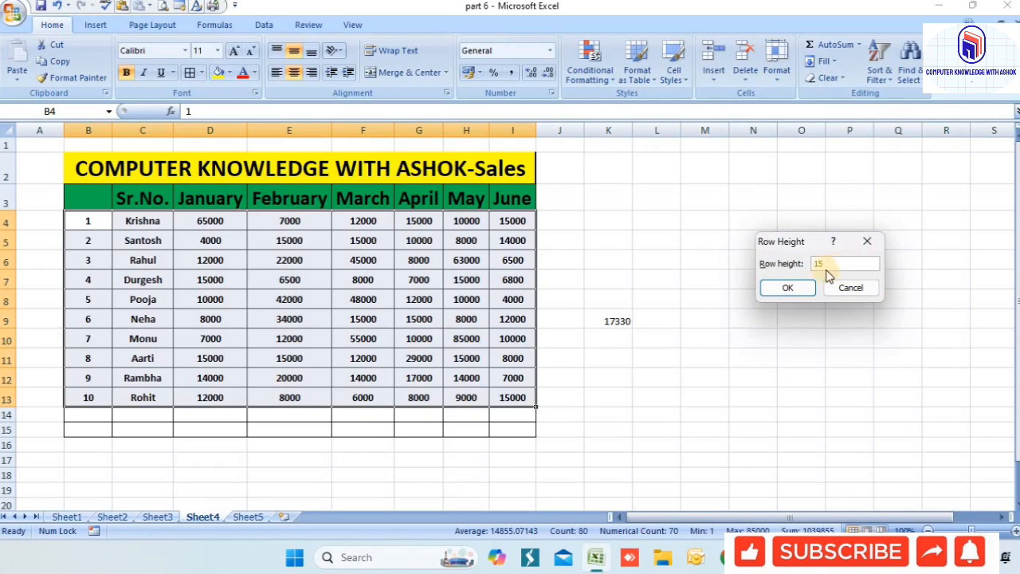
text(15)
click(787, 287)
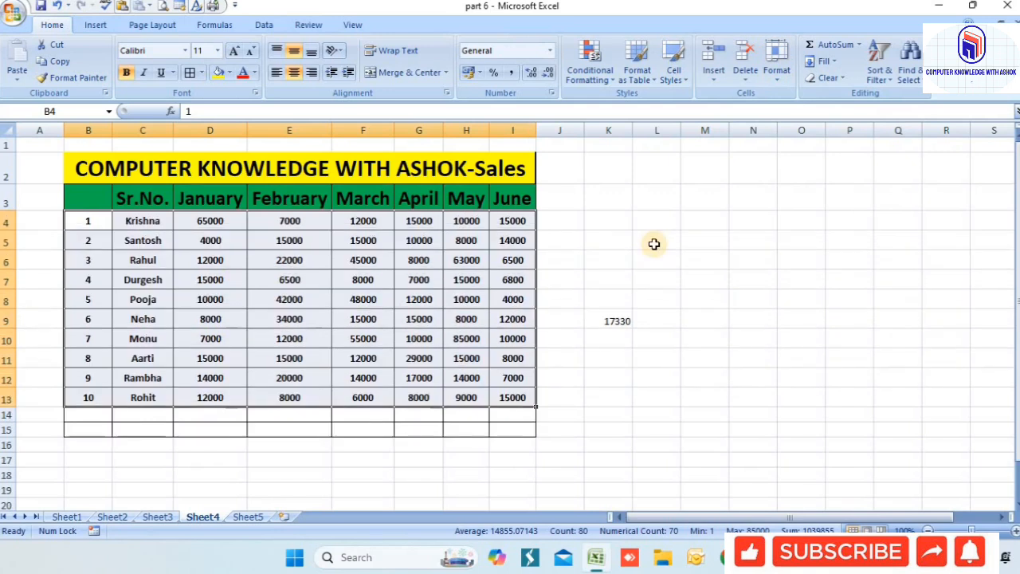
AutoFit the row height of the selected sales records in rows 4 to 13.
click(779, 70)
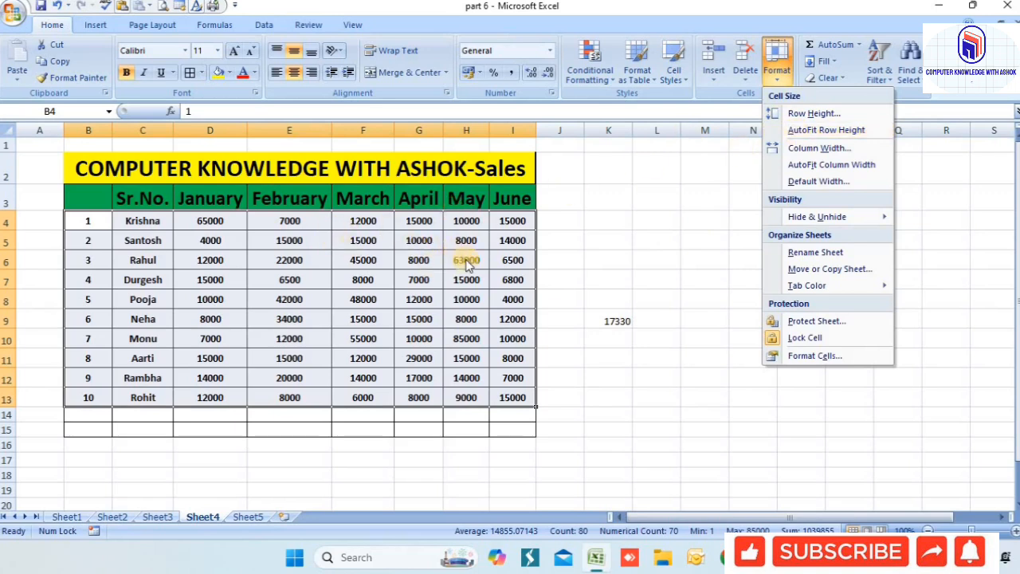
click(799, 139)
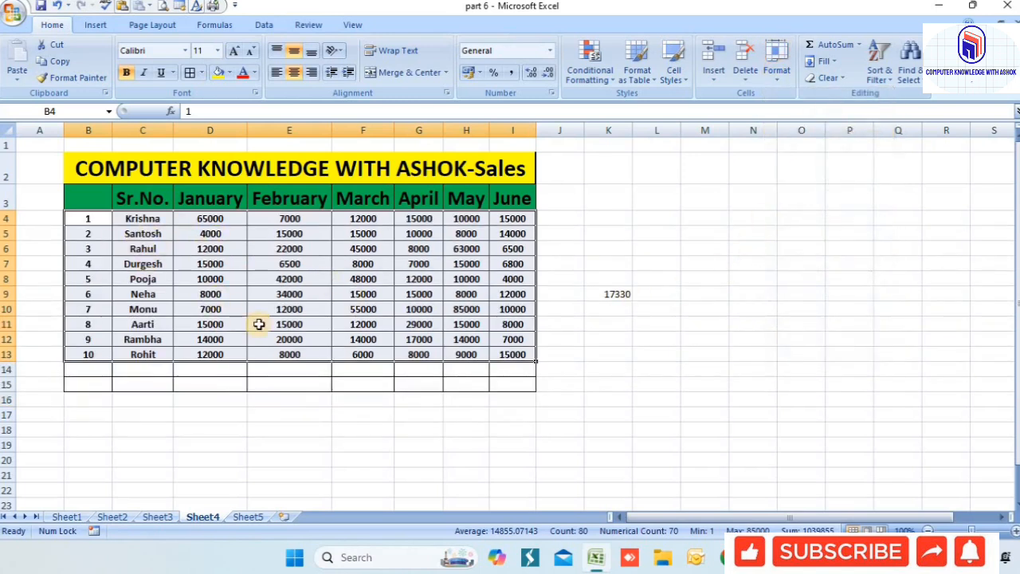
Set the column width of the April, May and June columns (G to I) to 22.
click(777, 62)
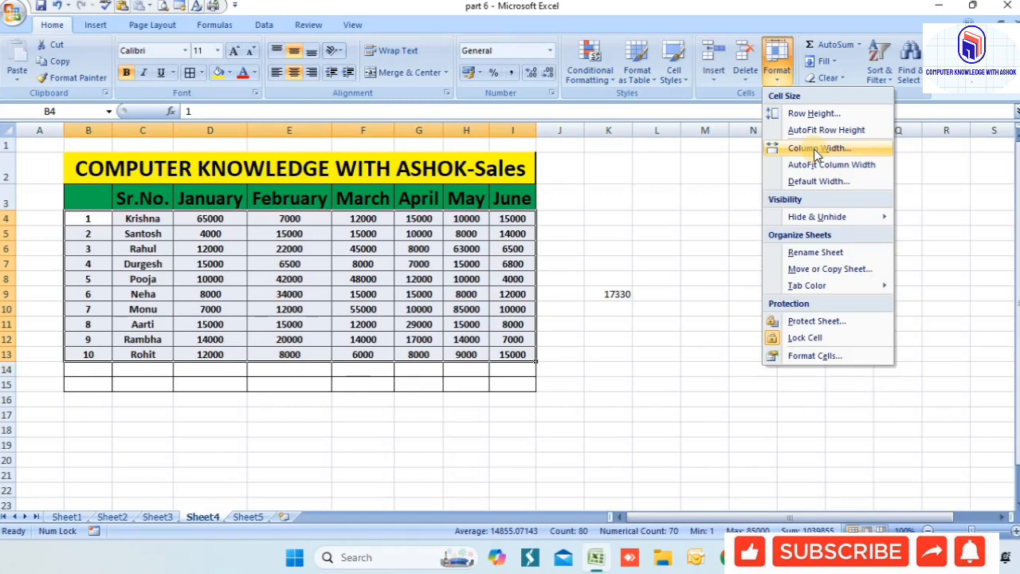
click(619, 209)
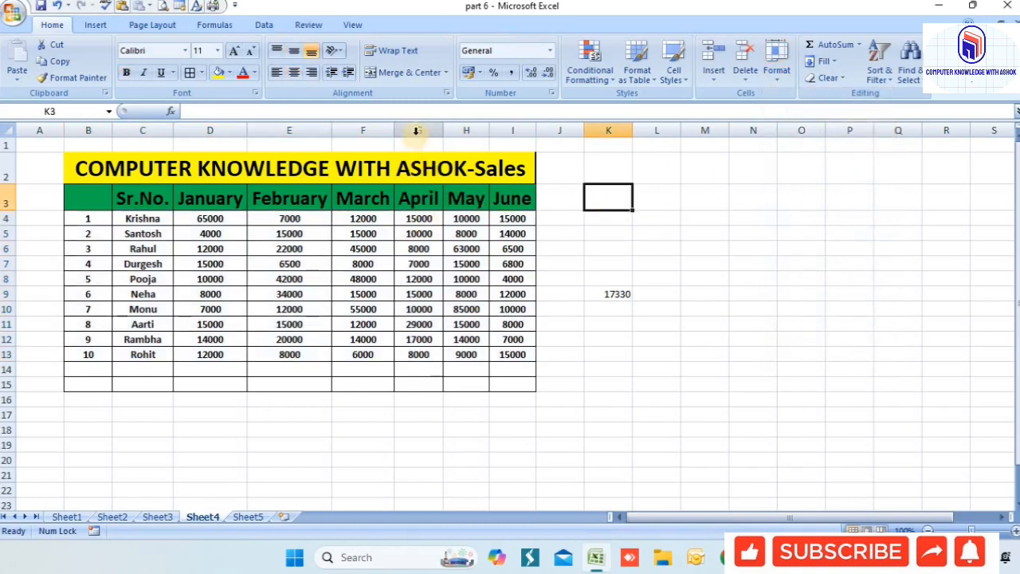
drag(416, 132, 502, 134)
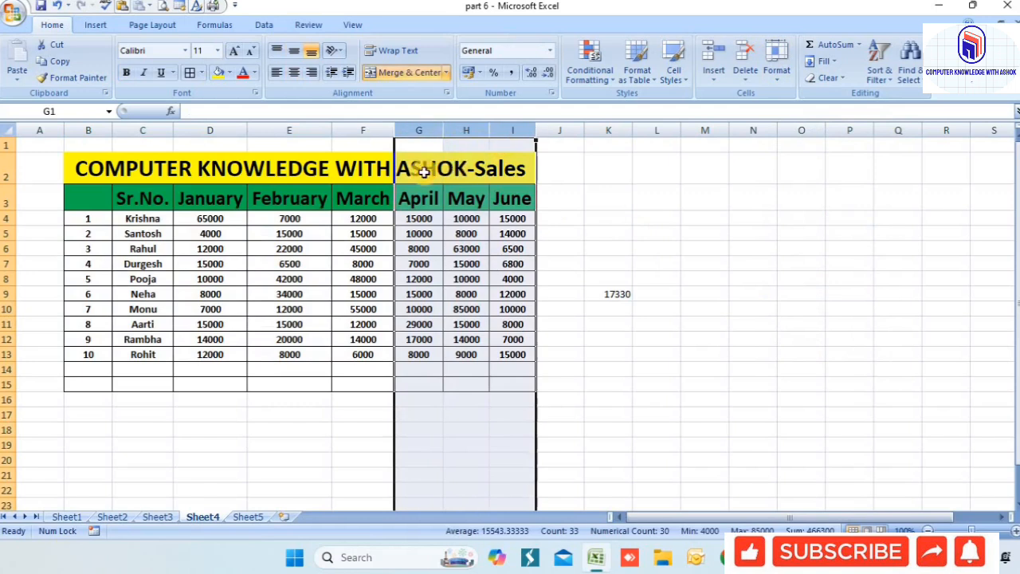
click(462, 166)
drag(416, 130, 510, 131)
click(777, 64)
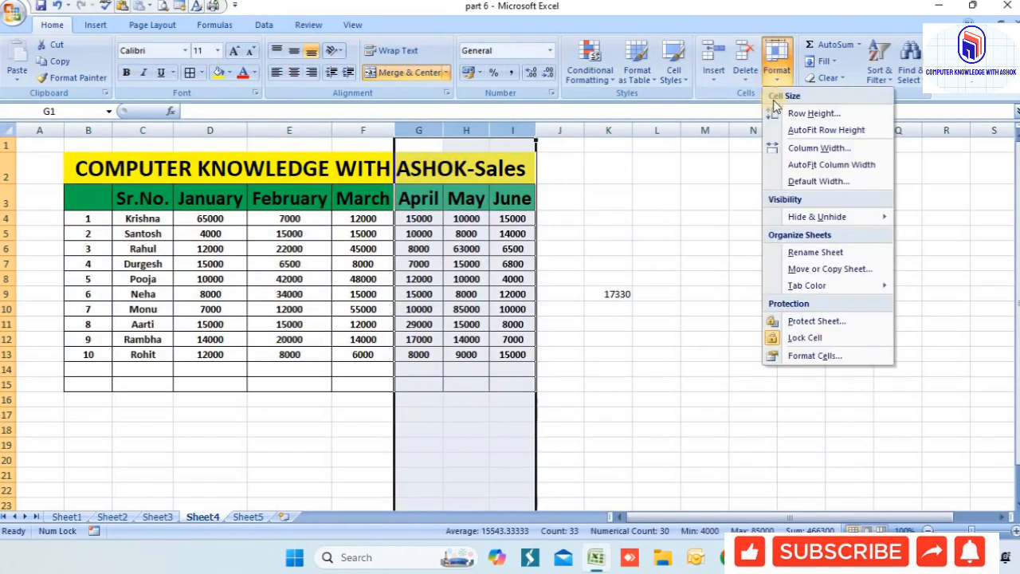
click(803, 154)
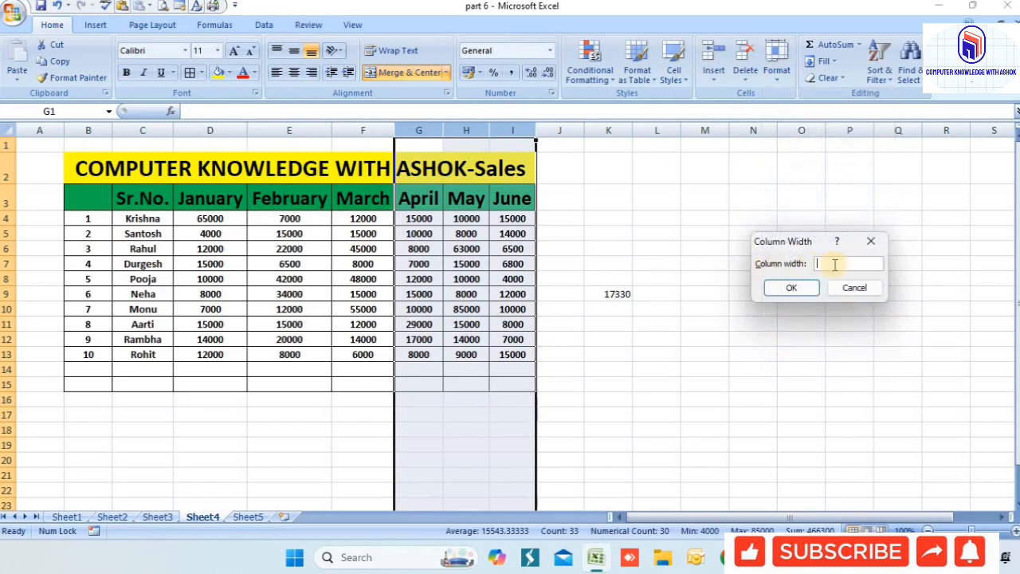
text(22)
click(809, 286)
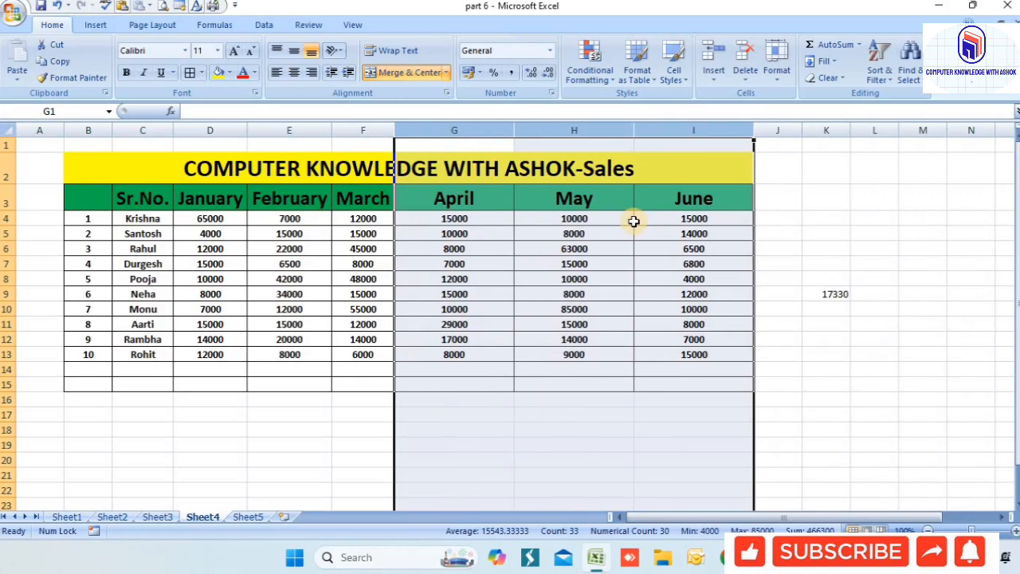
click(642, 251)
Set the column width of the April to June columns (G to I) to 10.
drag(467, 134, 699, 141)
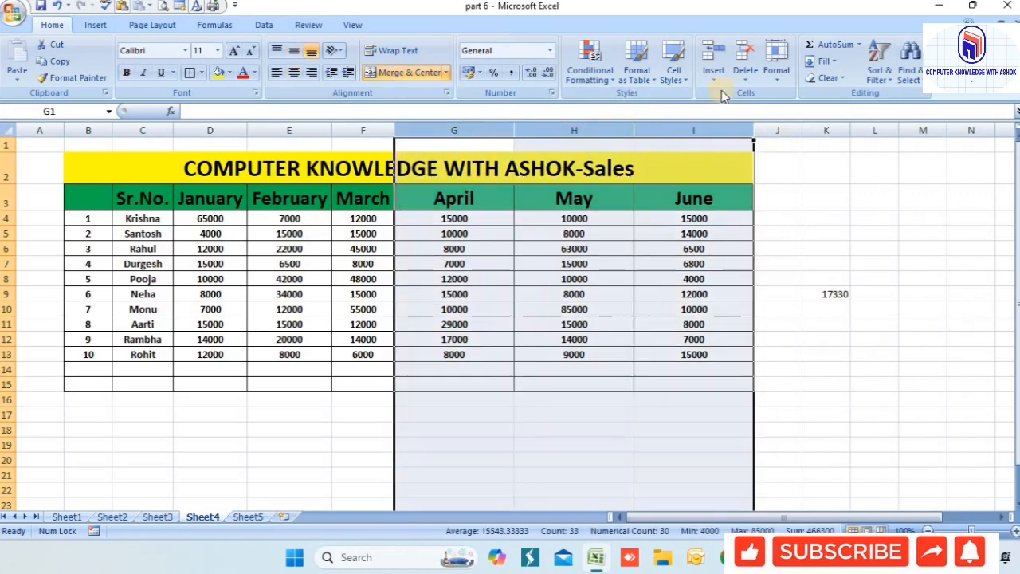
click(776, 79)
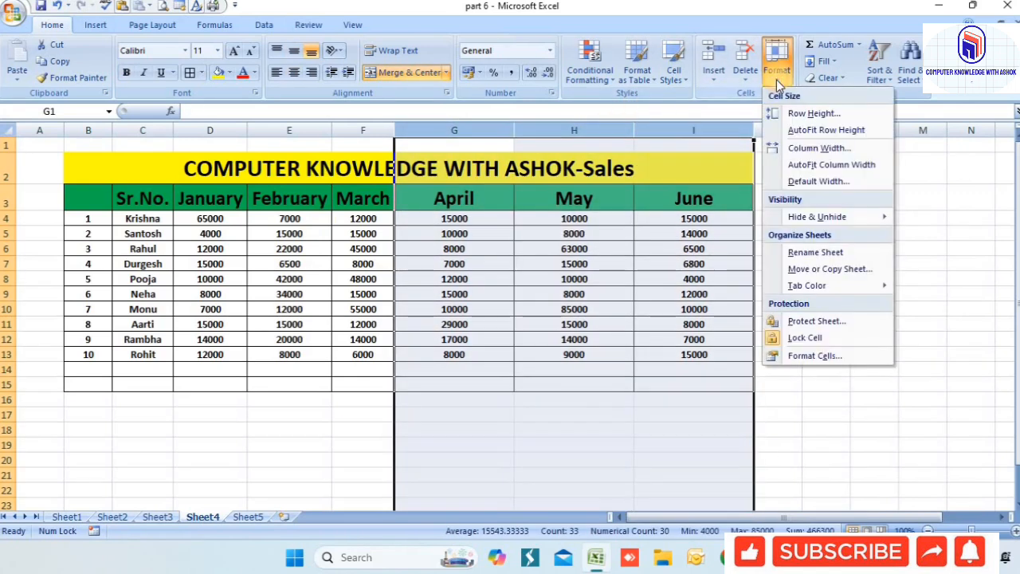
click(784, 130)
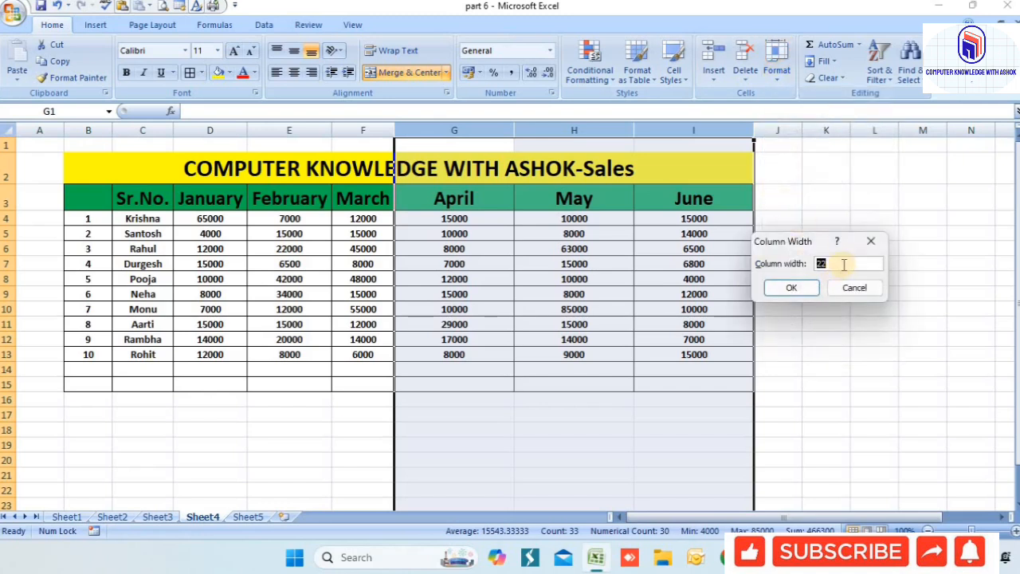
text(10)
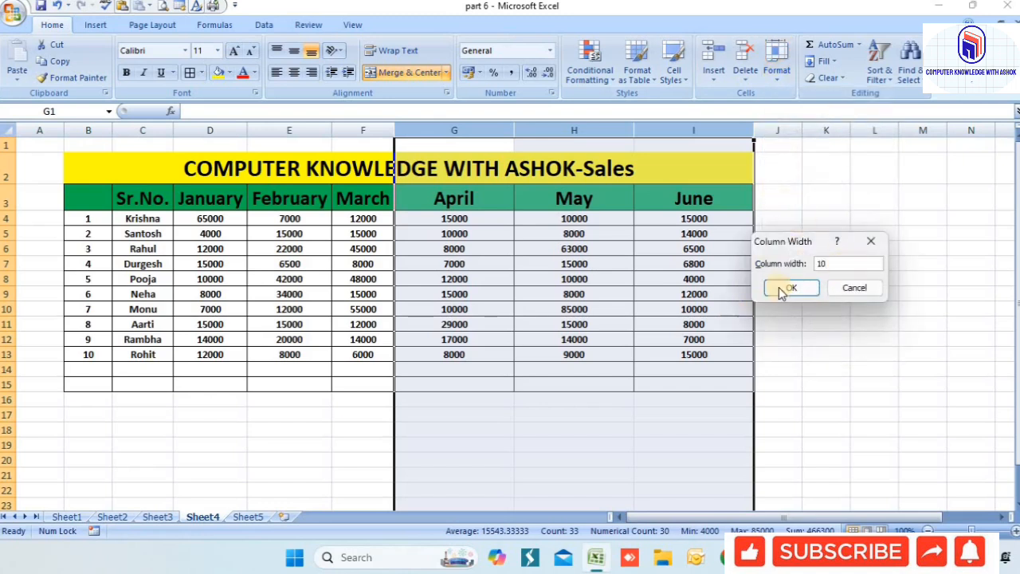
click(792, 288)
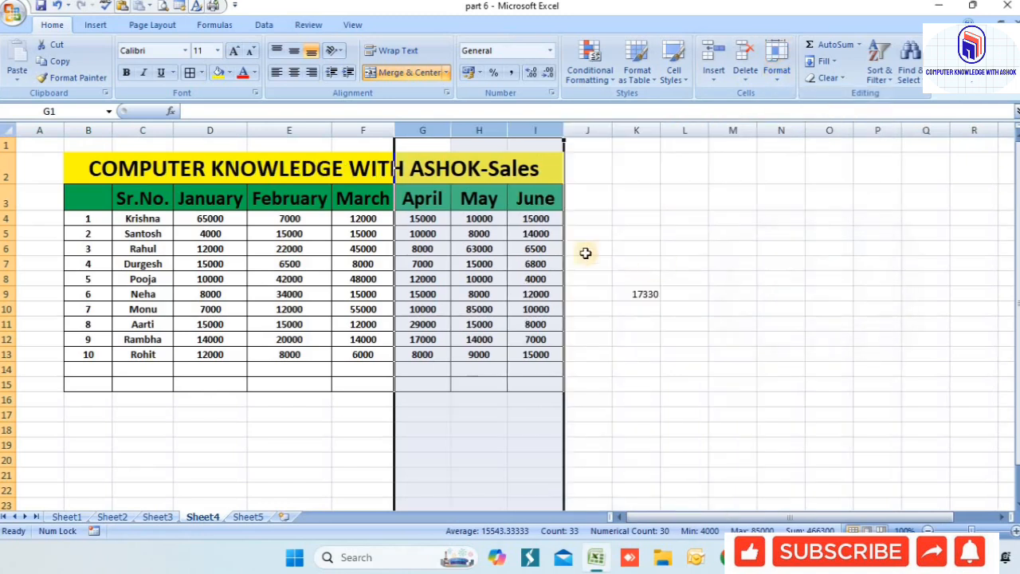
click(444, 234)
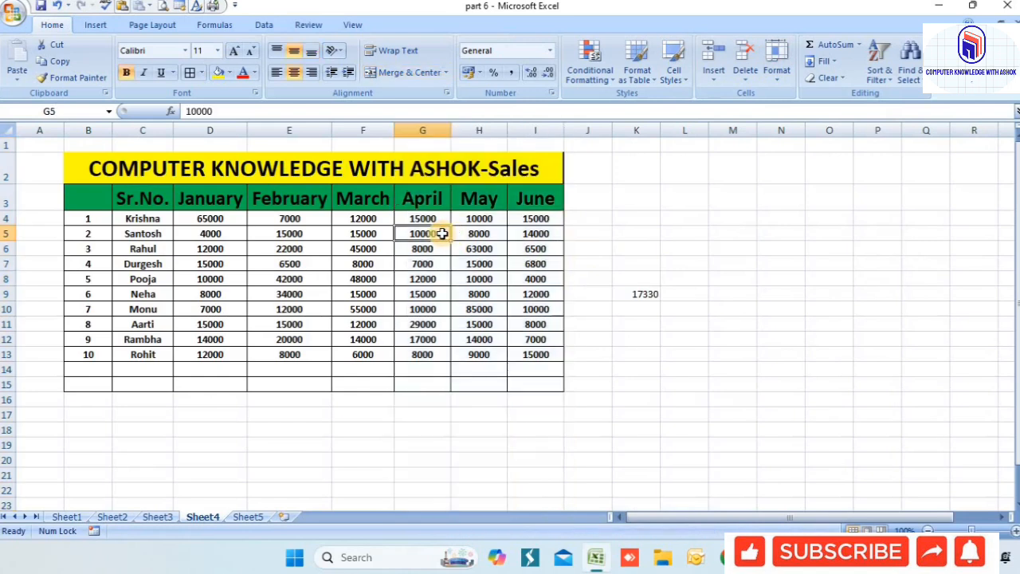
click(303, 219)
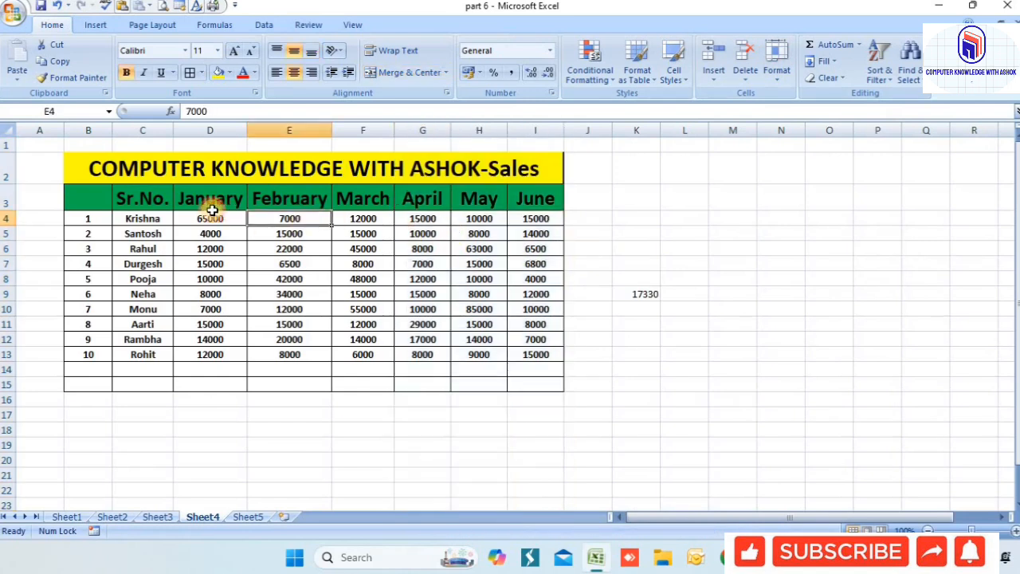
Set the column width of columns C to H, from Sr.No. to May, to 18.
click(160, 131)
drag(182, 131, 491, 168)
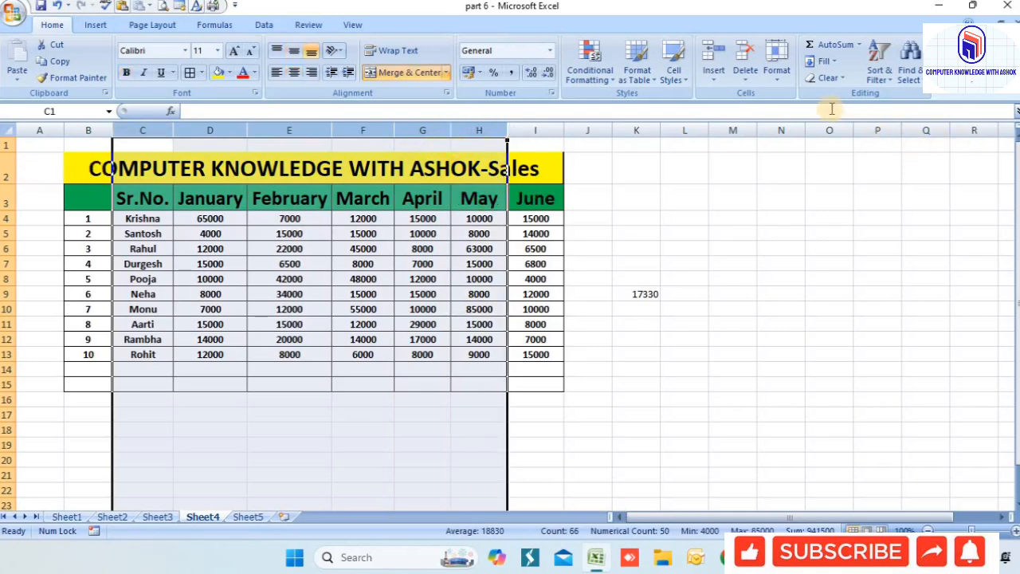
click(779, 76)
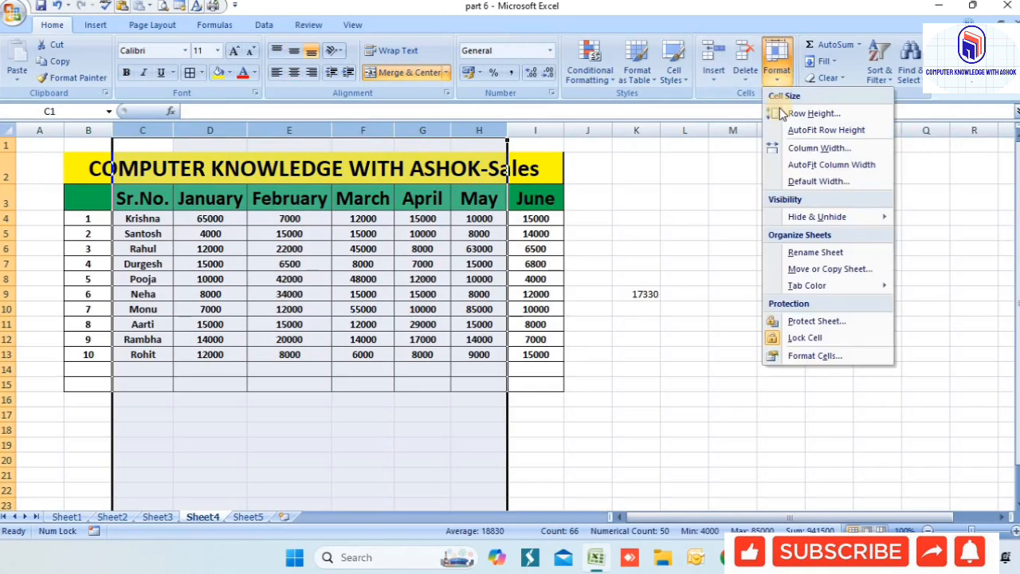
click(805, 148)
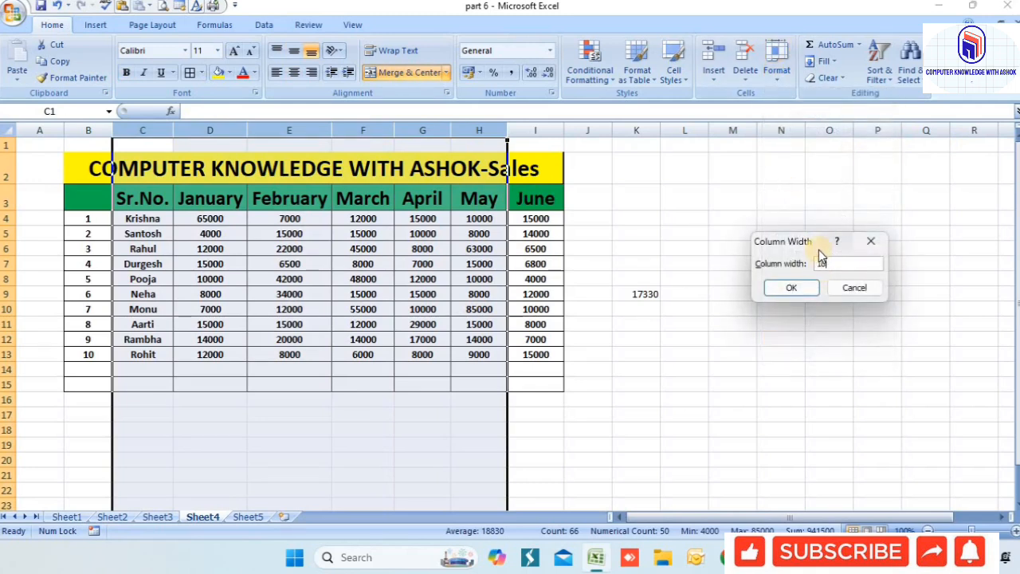
click(799, 289)
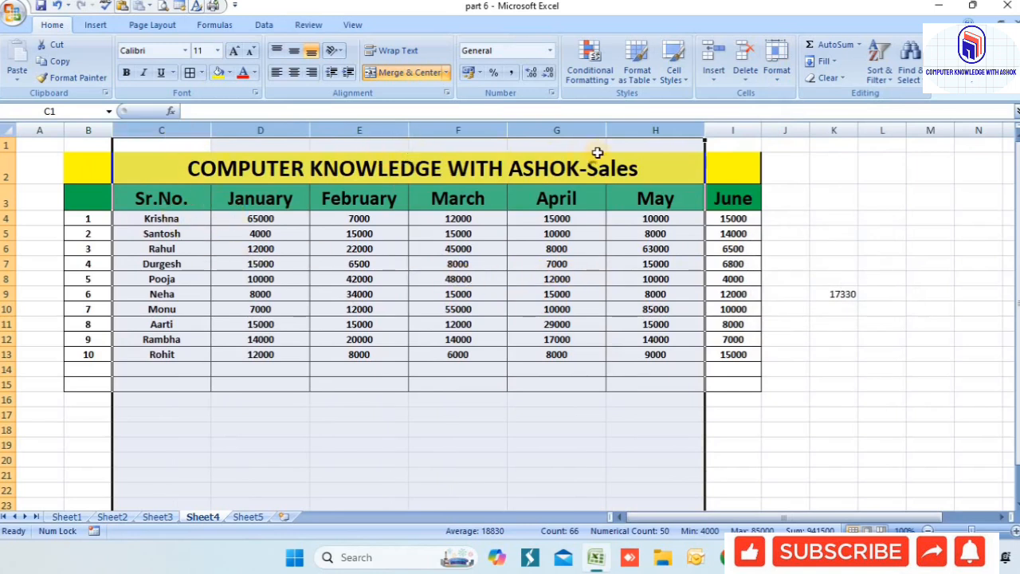
click(853, 177)
AutoFit the column width of the whole sales table, columns B to I.
click(777, 63)
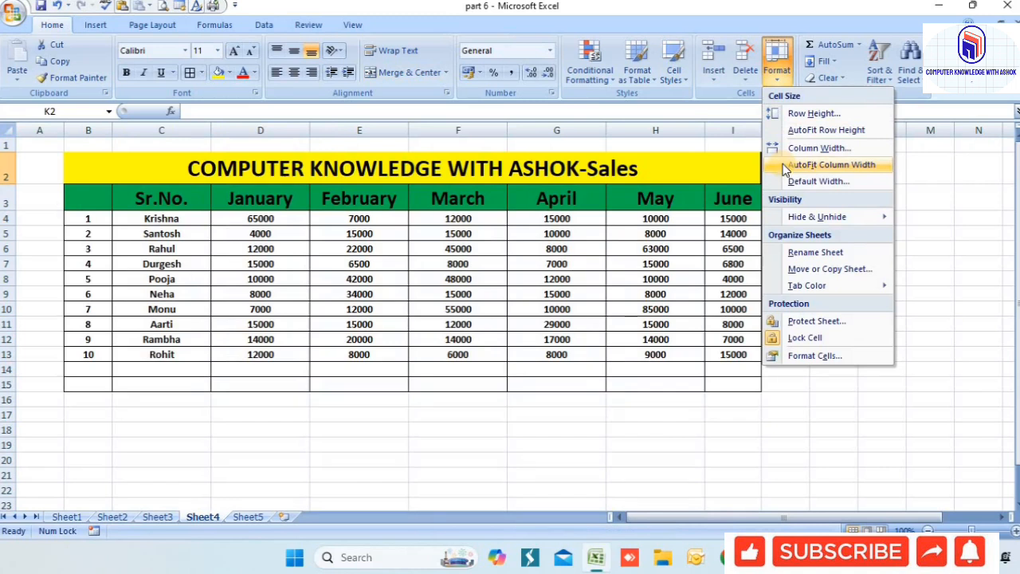
click(403, 297)
click(275, 260)
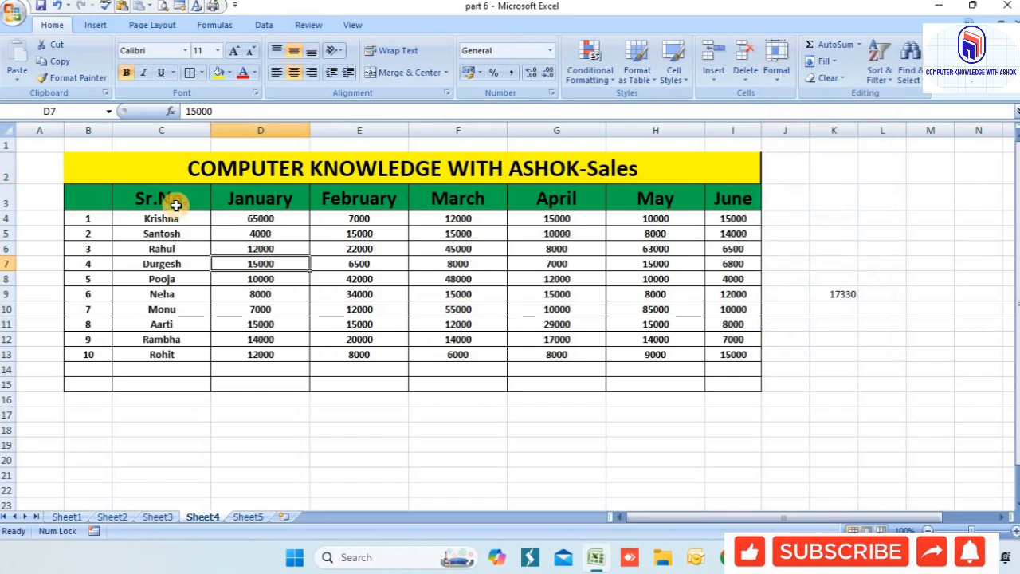
drag(95, 141, 712, 140)
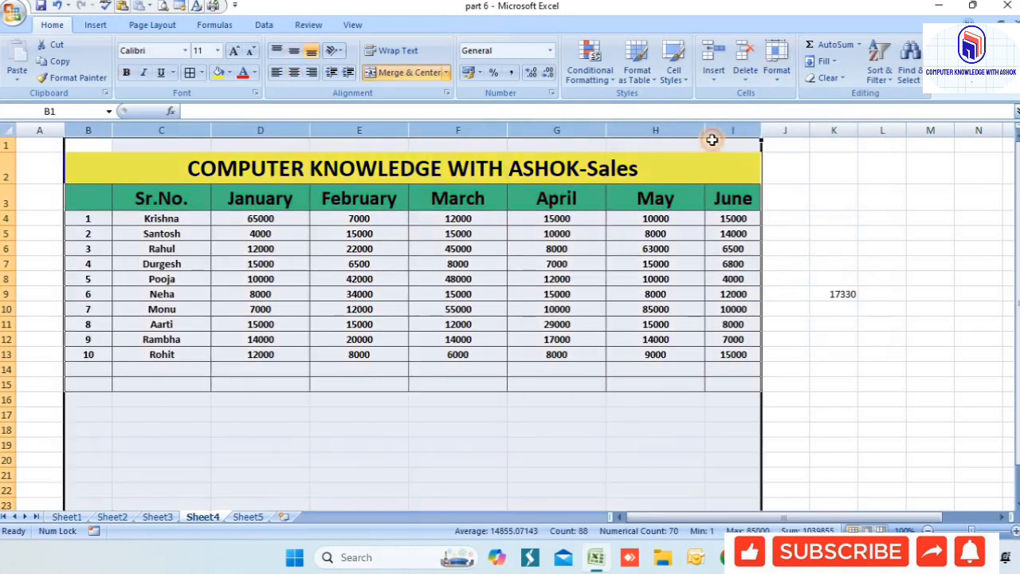
click(778, 72)
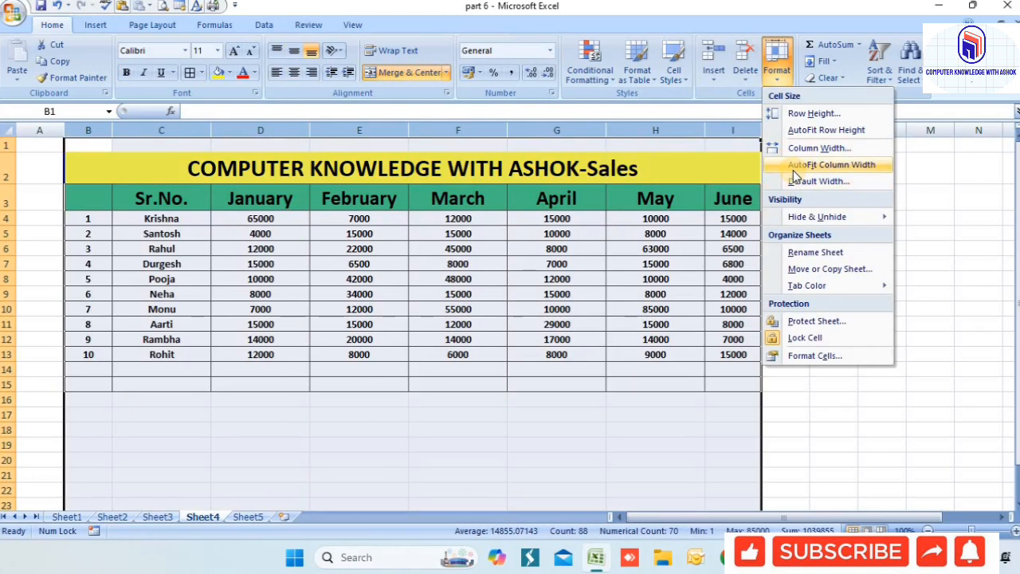
click(831, 164)
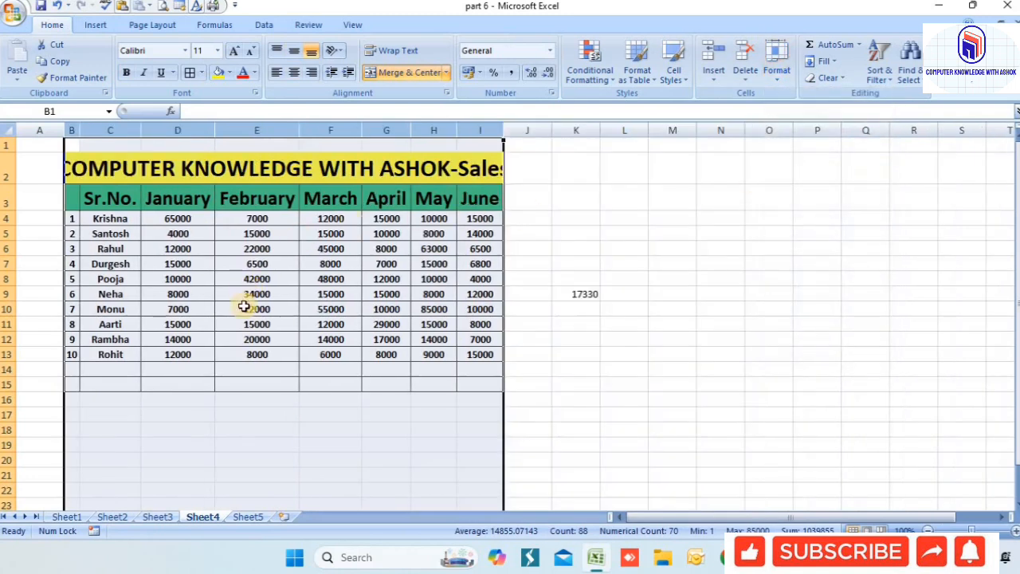
Widen the June column (I) by hand to roughly twice its width so the merged title fits.
click(266, 232)
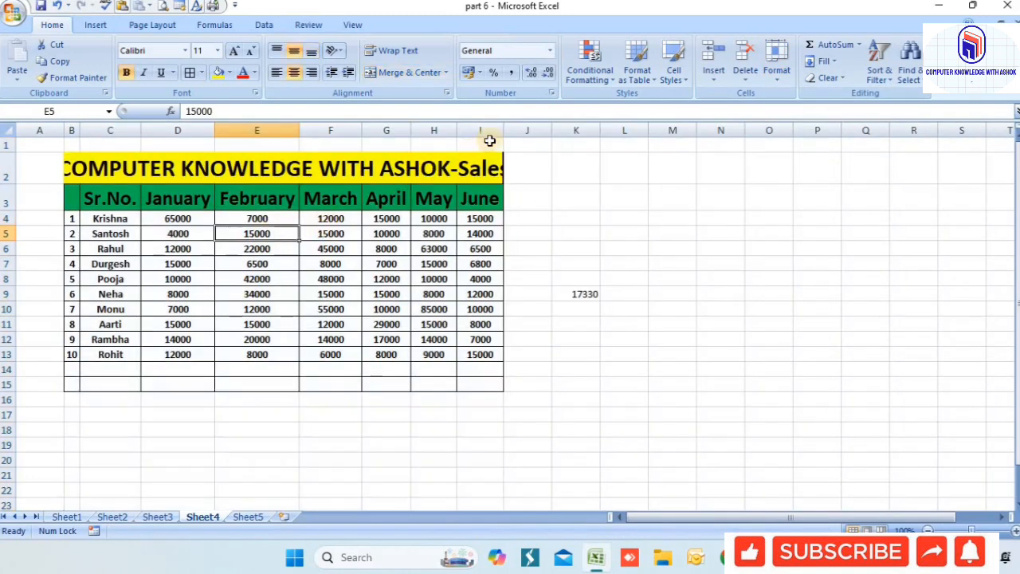
drag(498, 130, 560, 131)
click(398, 280)
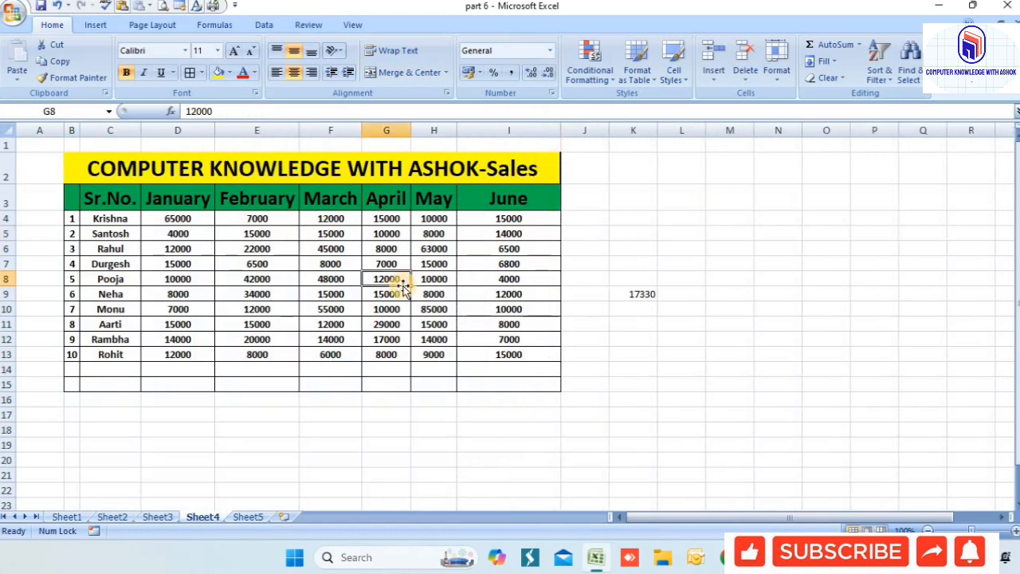
Select the sales table range B3:I13 and increase the sheet's default column width.
click(775, 72)
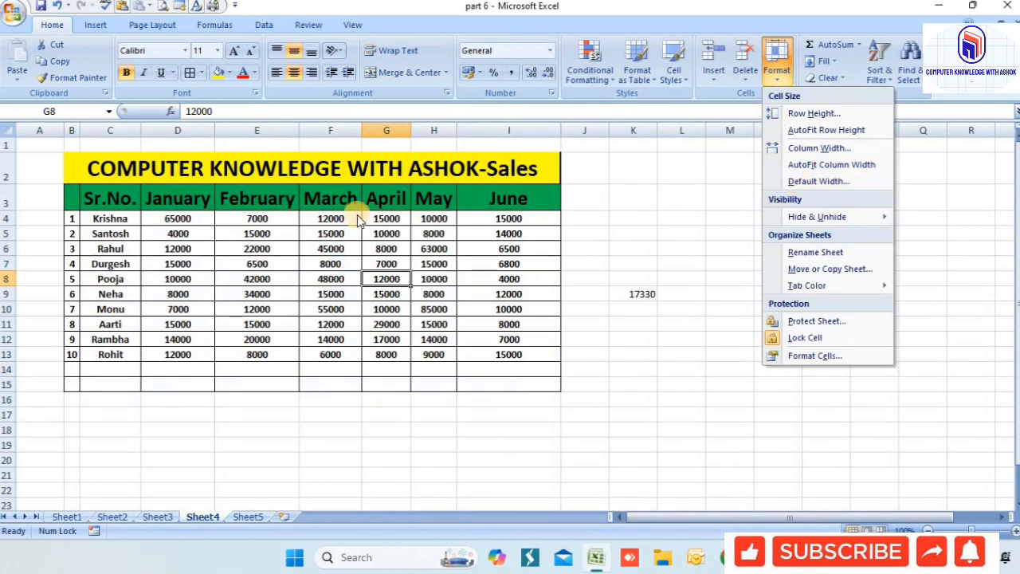
click(124, 228)
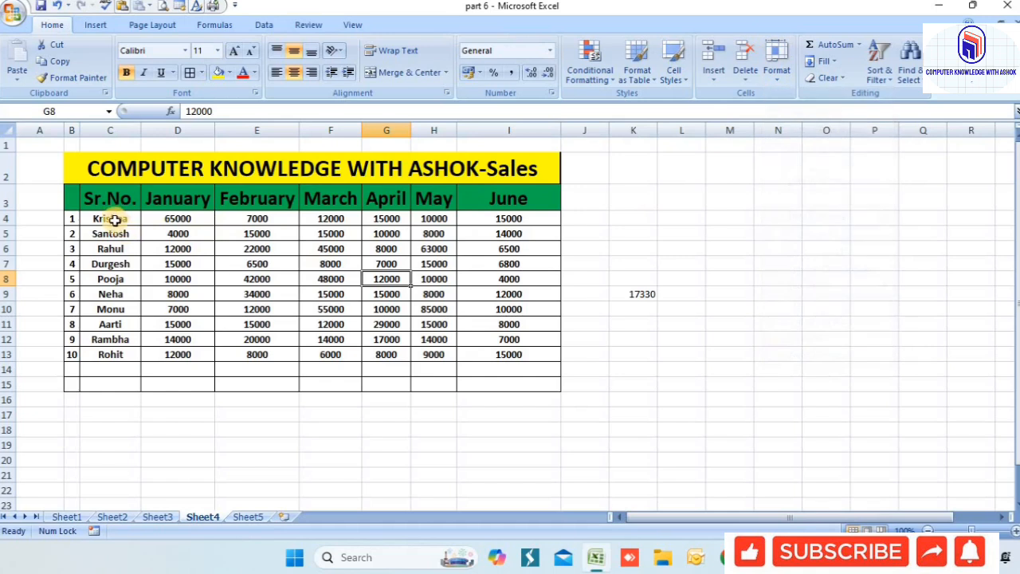
click(113, 220)
drag(80, 195, 492, 355)
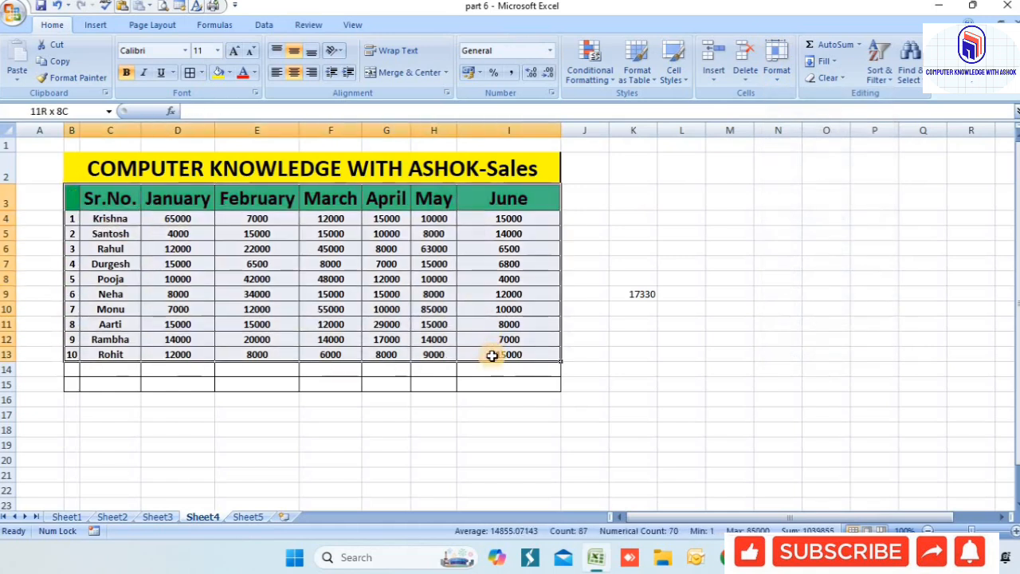
click(780, 80)
click(792, 183)
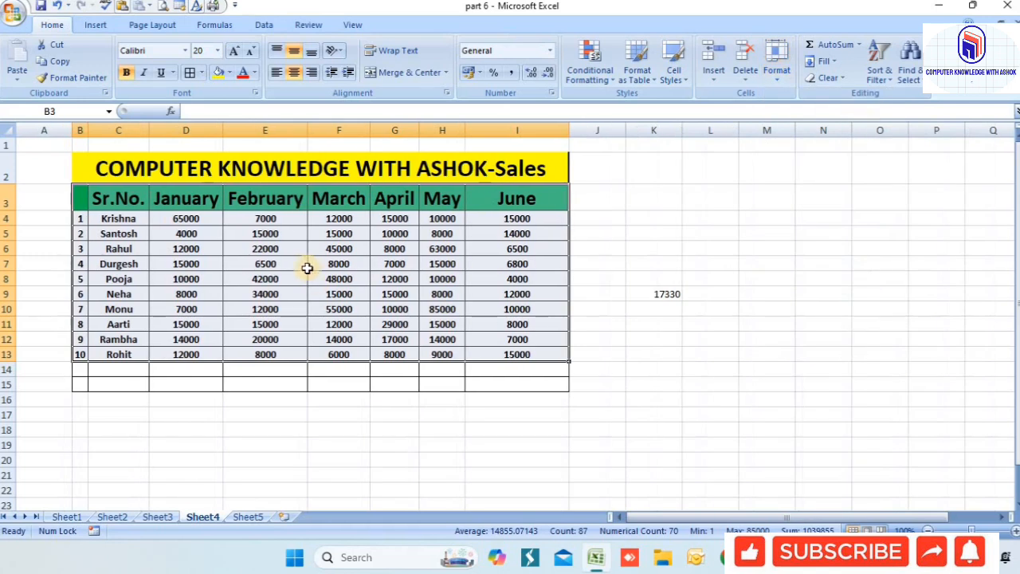
click(289, 265)
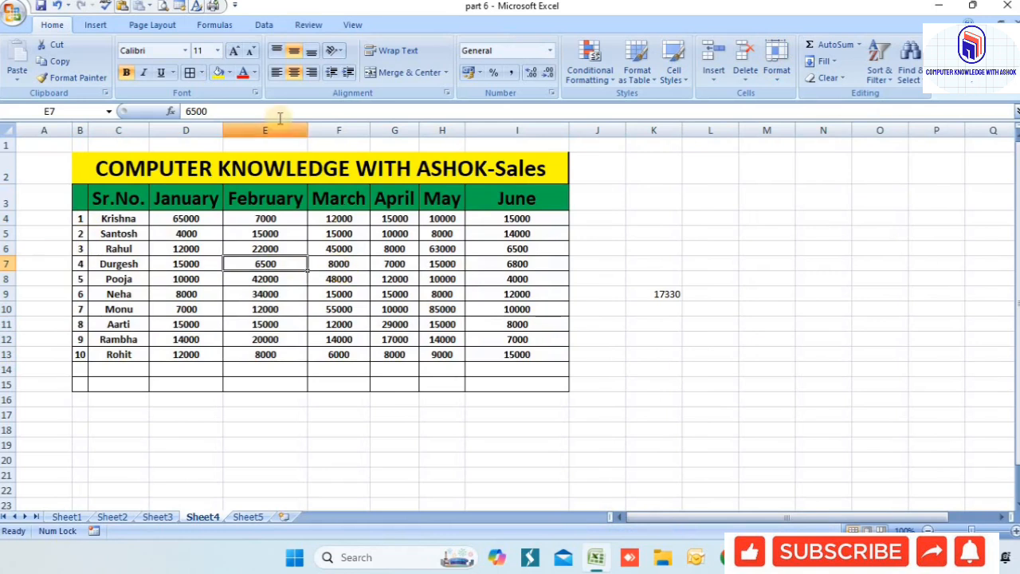
Select the entire rows 6 to 10 of the sales table on Sheet4 and hide them.
click(776, 64)
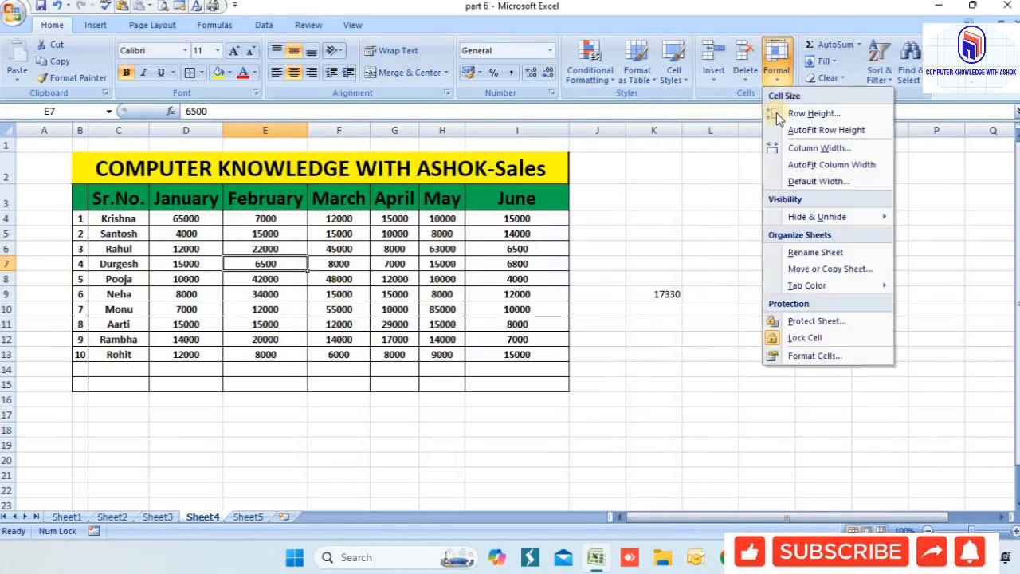
mouse_move(813, 218)
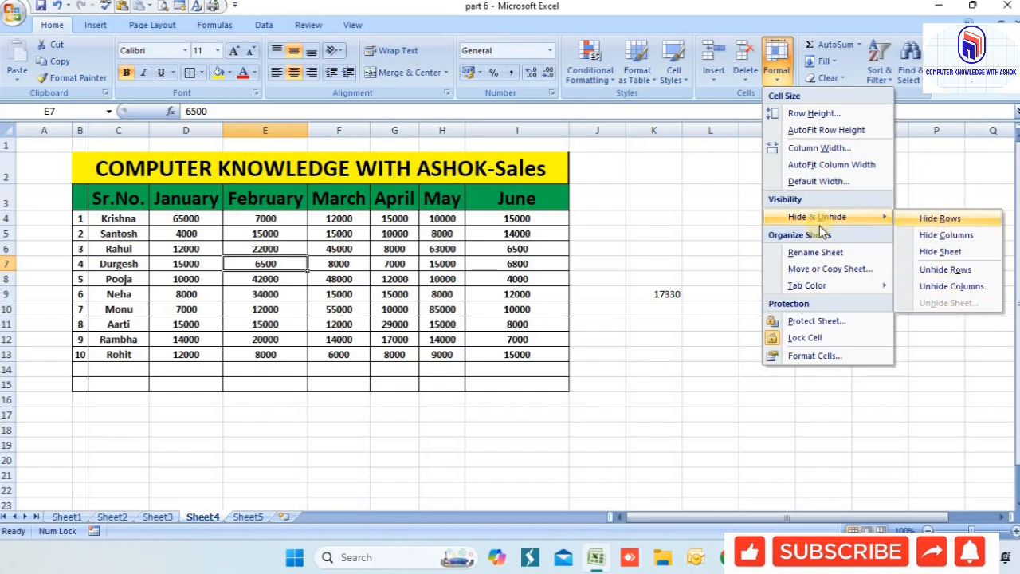
click(535, 250)
click(81, 250)
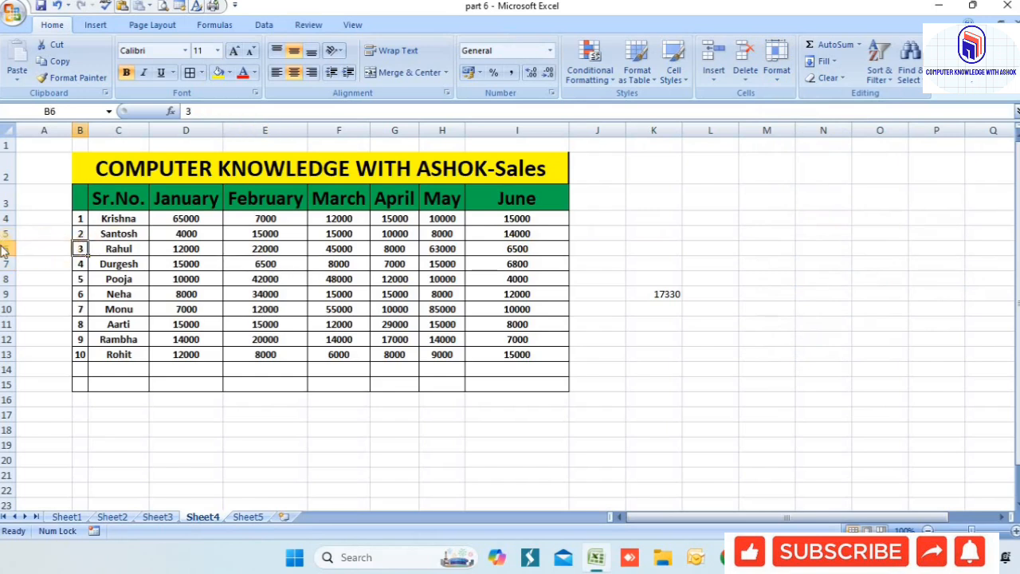
drag(6, 249, 6, 309)
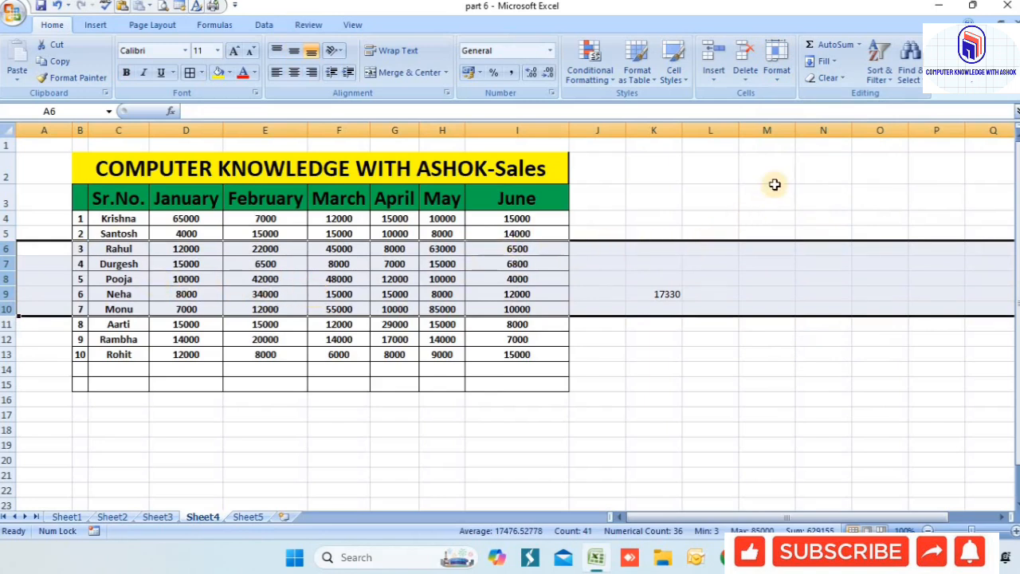
click(777, 73)
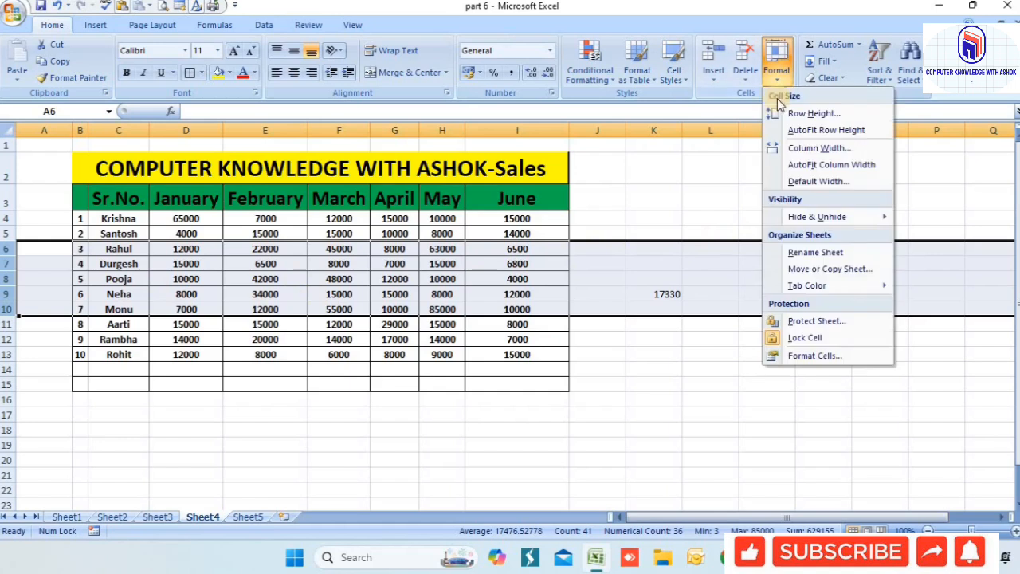
mouse_move(811, 217)
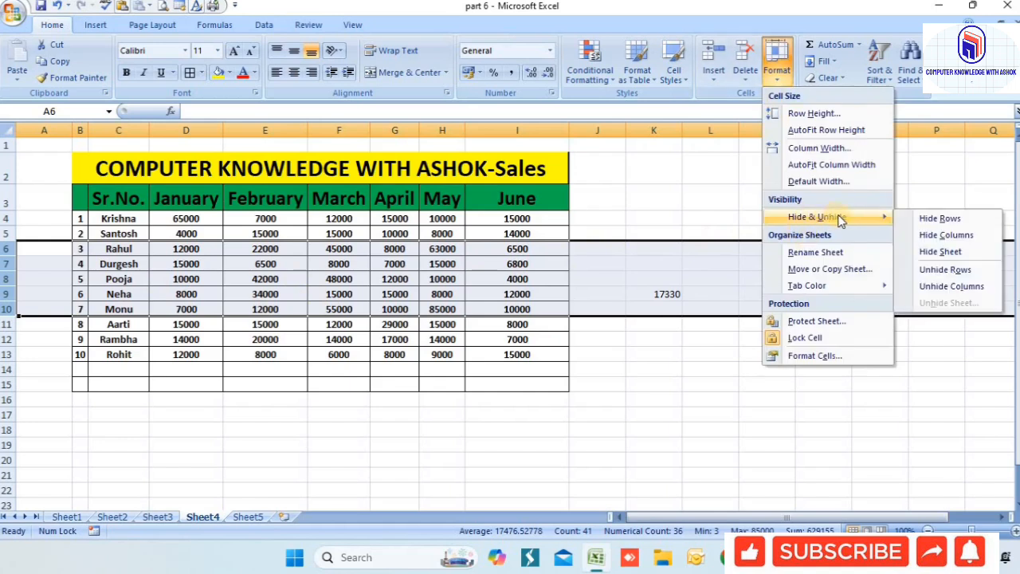
click(936, 218)
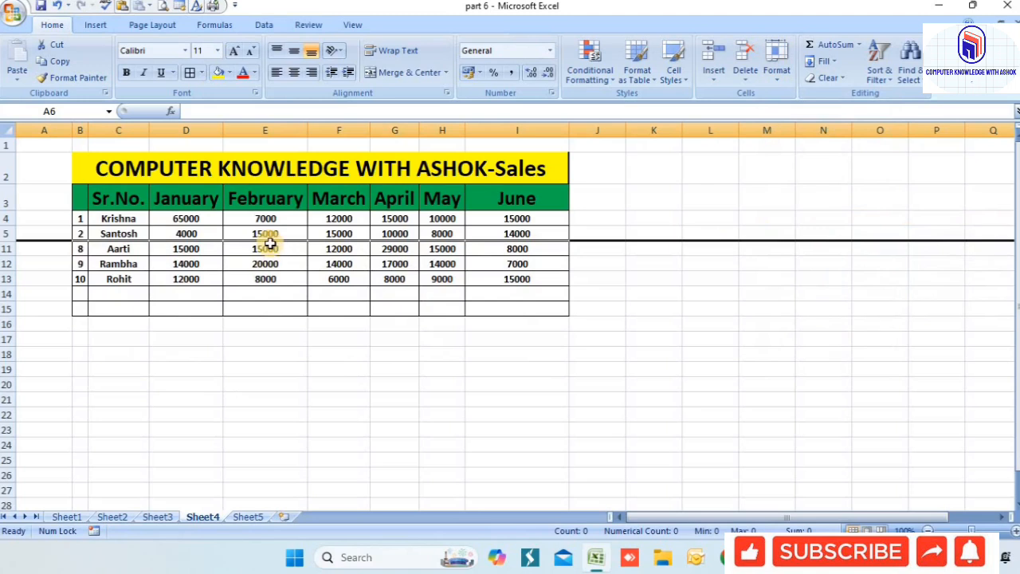
click(237, 307)
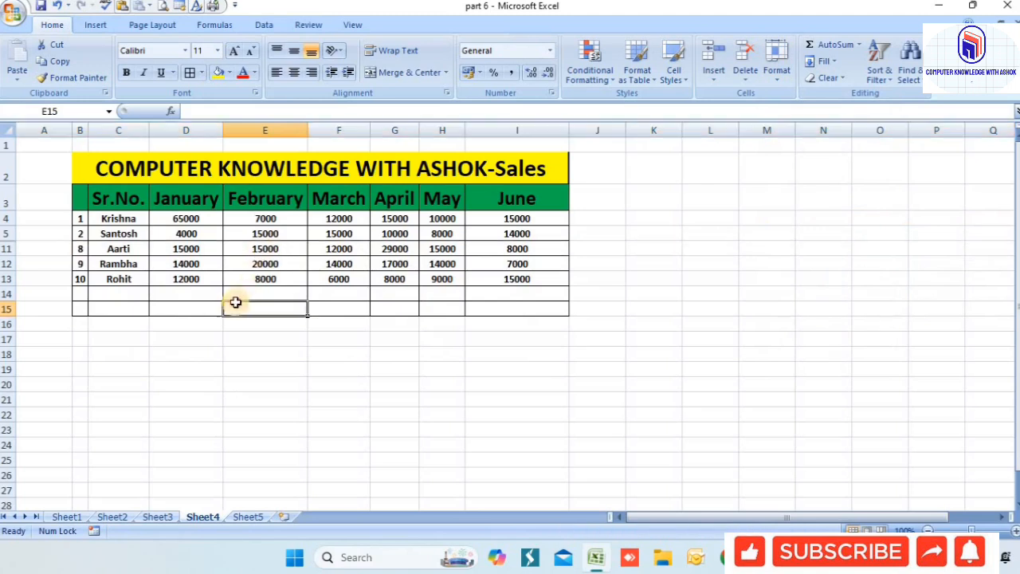
click(169, 295)
Try to unhide the hidden rows with only the empty cell N12 outside the table selected.
click(825, 263)
click(776, 78)
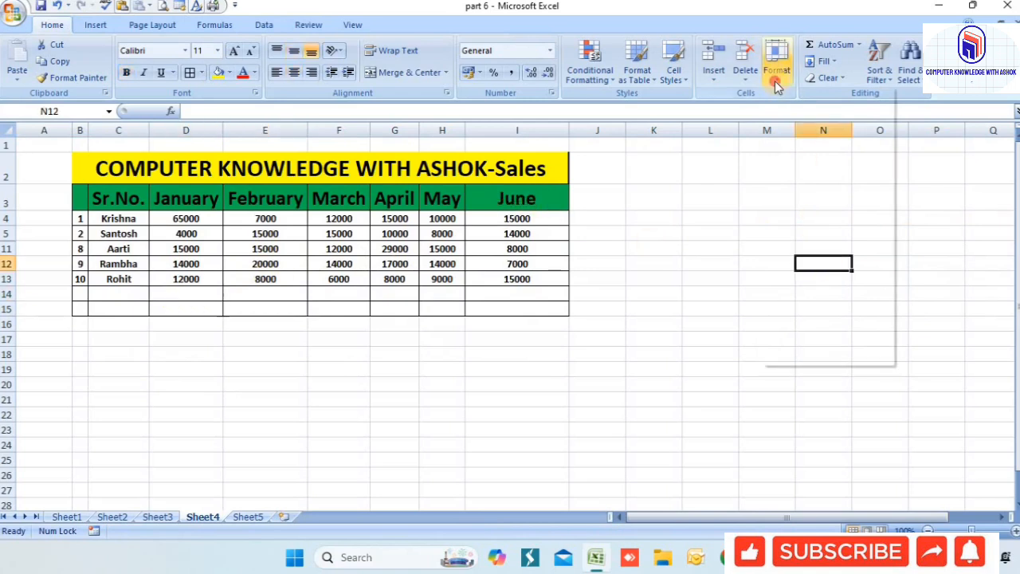
mouse_move(841, 215)
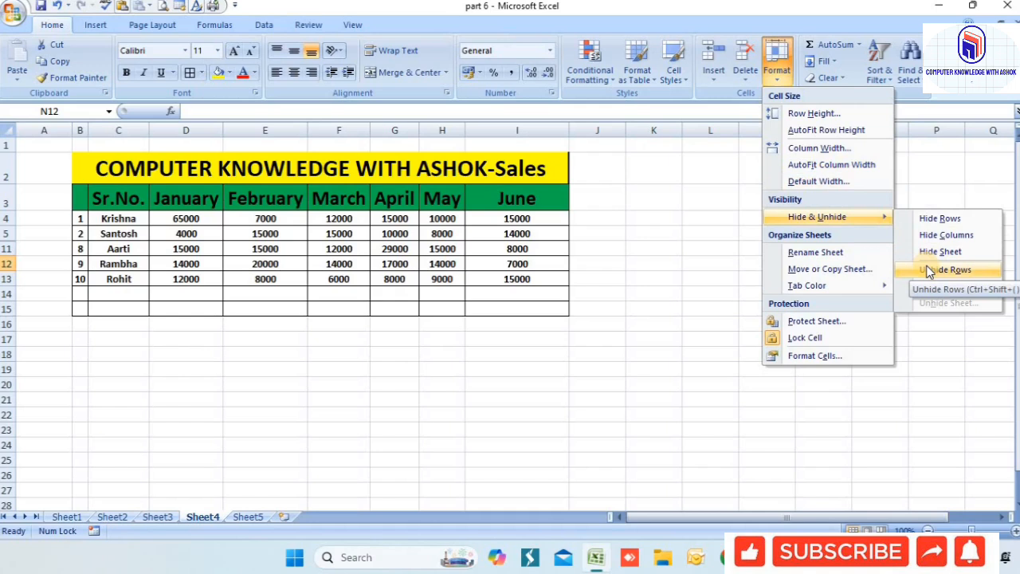
click(928, 271)
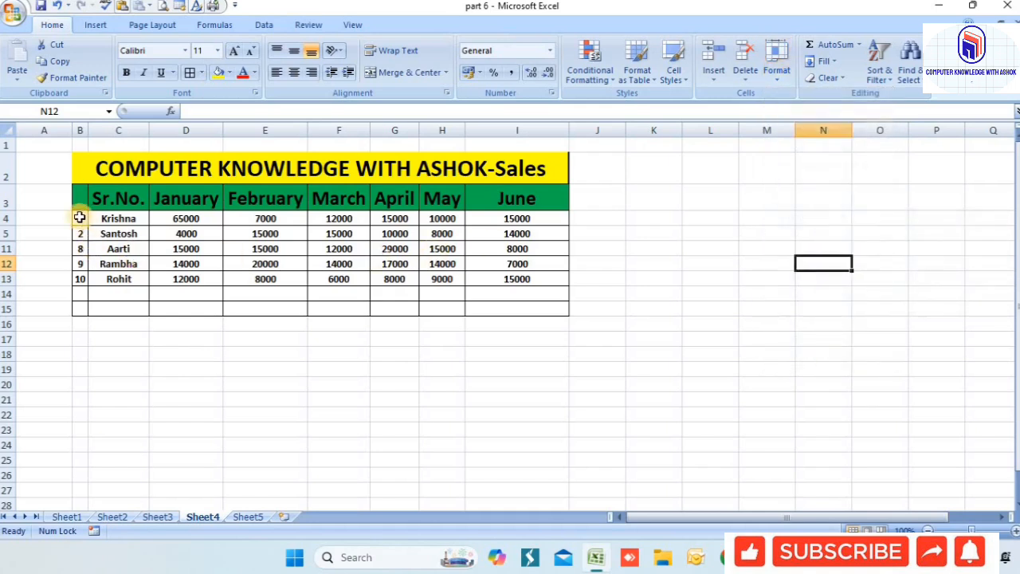
Select the sales table range B4:I15, AutoFit its column width and undo the AutoFit.
drag(79, 217, 503, 309)
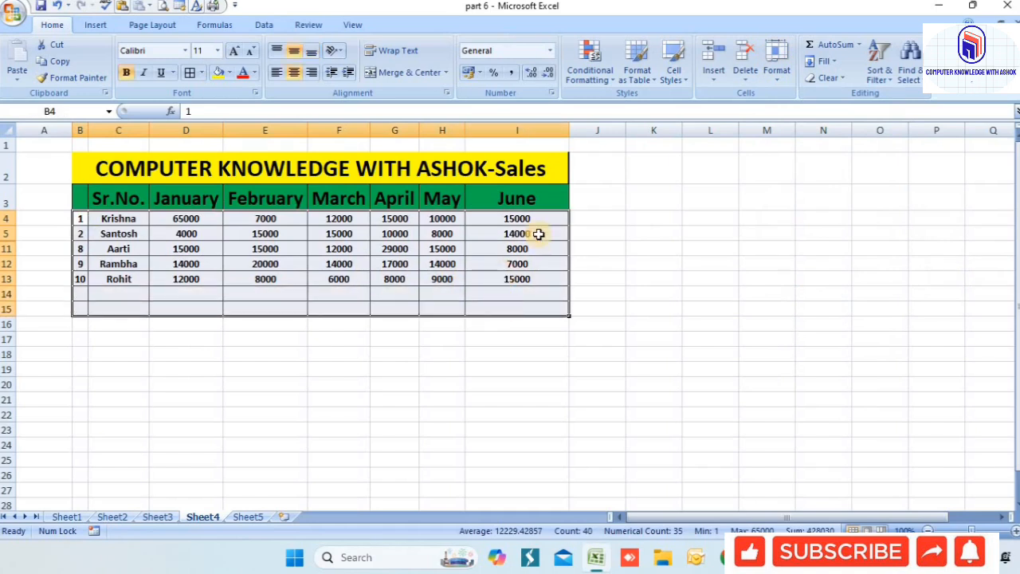
click(776, 80)
click(797, 164)
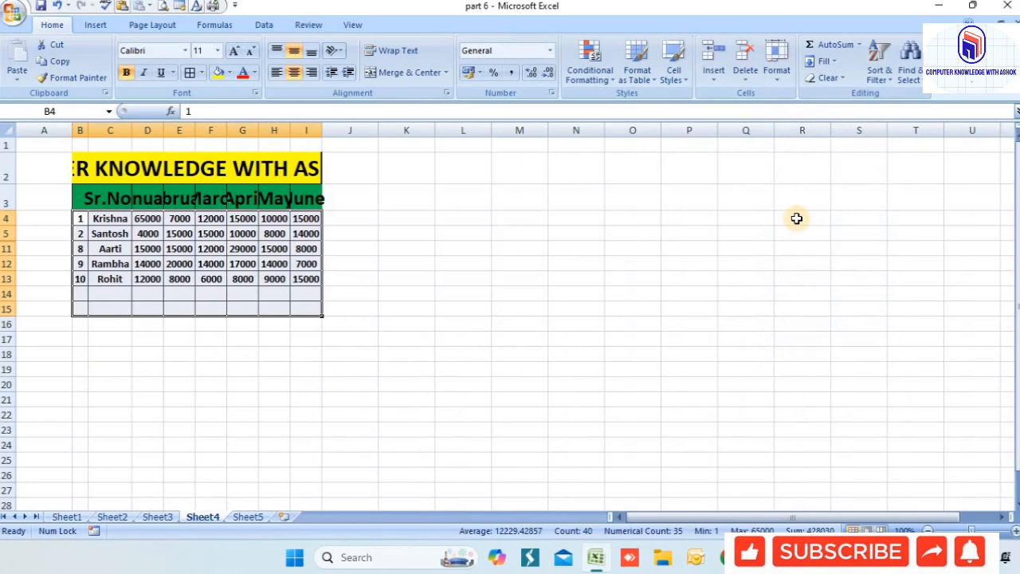
key(ctrl+z)
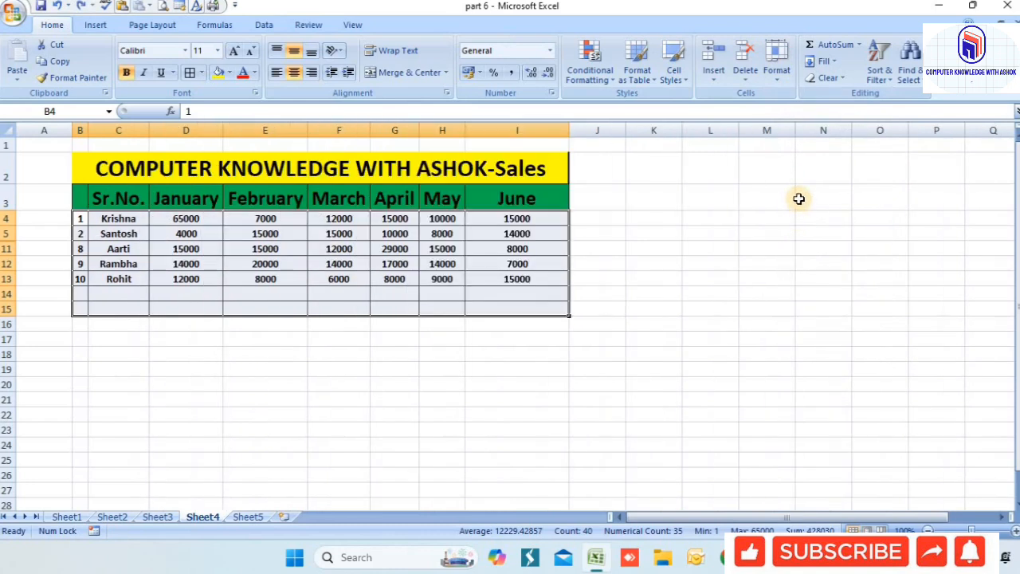
Unhide the hidden rows 6 to 10 within the table range B4:I15.
click(776, 70)
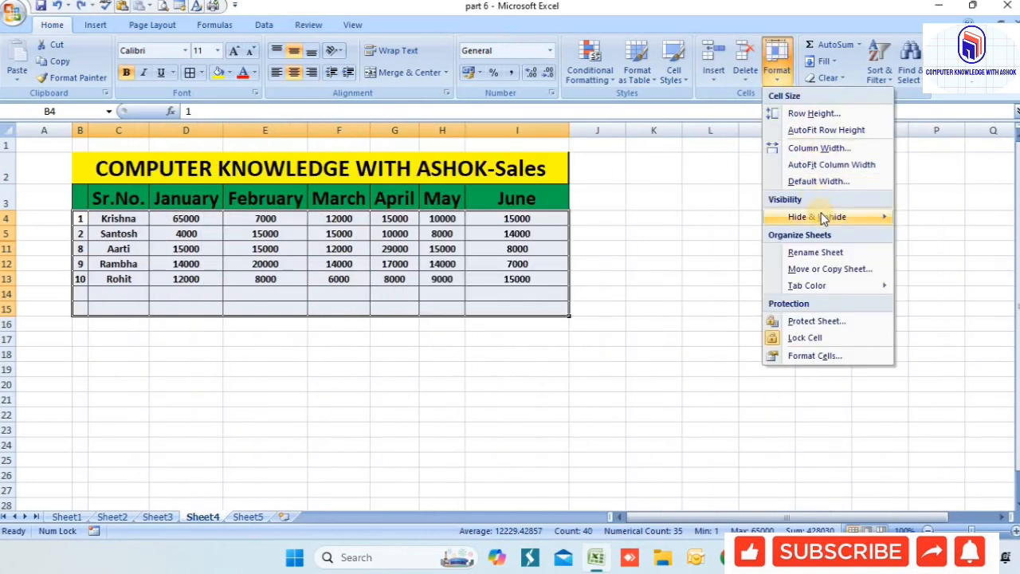
mouse_move(820, 215)
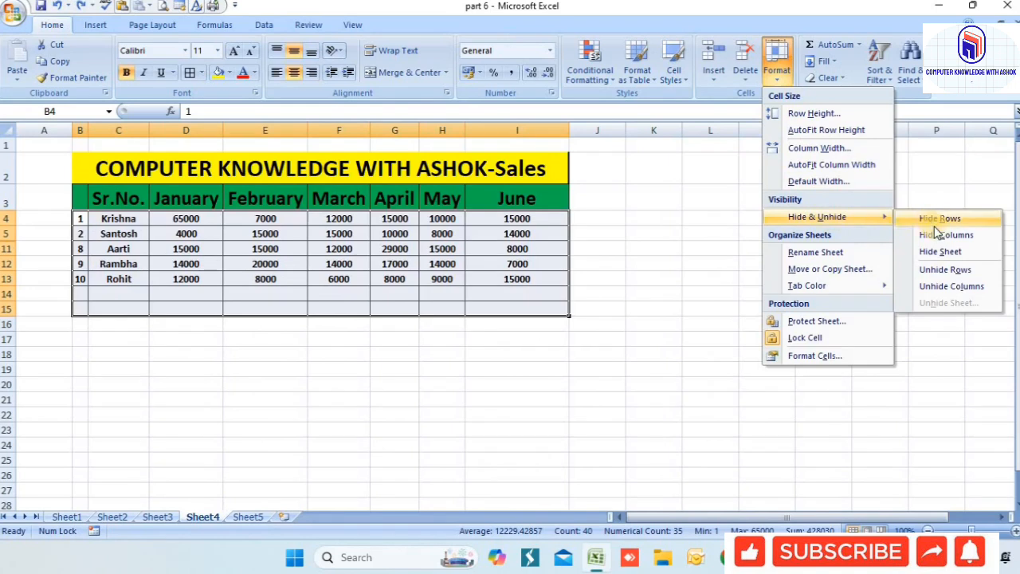
click(942, 270)
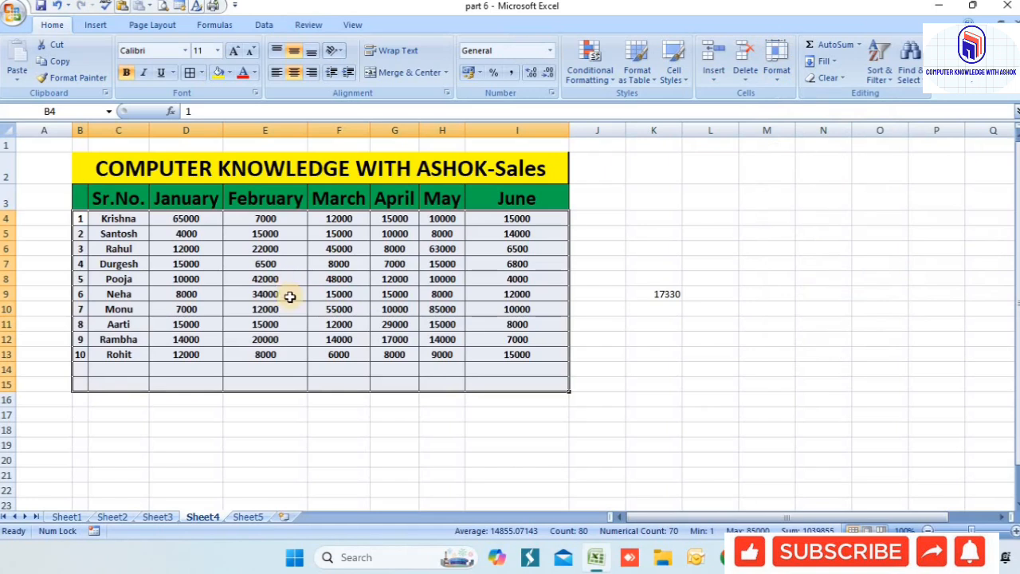
click(211, 275)
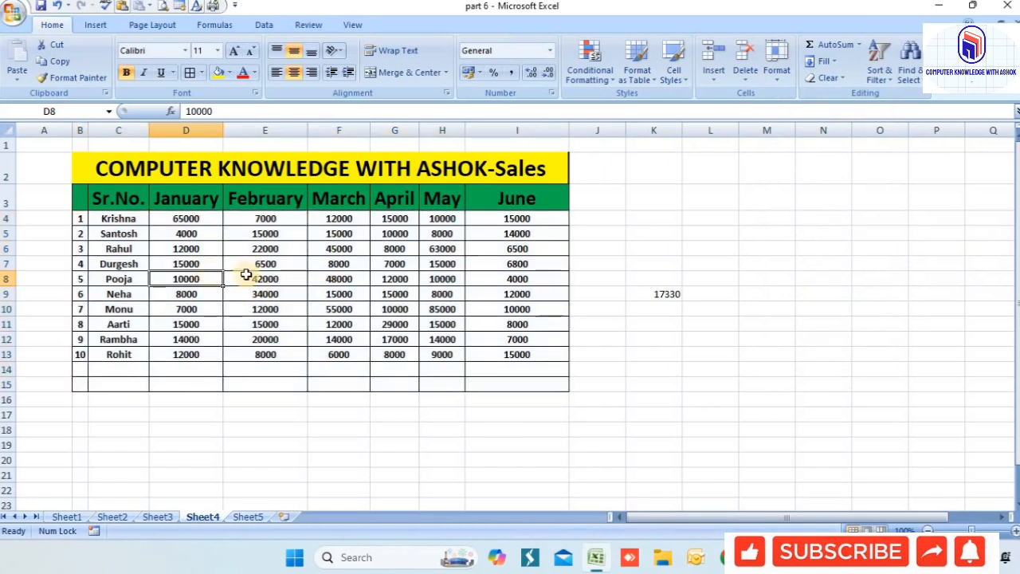
Select the entire March and April columns (F and G) and hide them.
click(338, 264)
drag(340, 123, 377, 131)
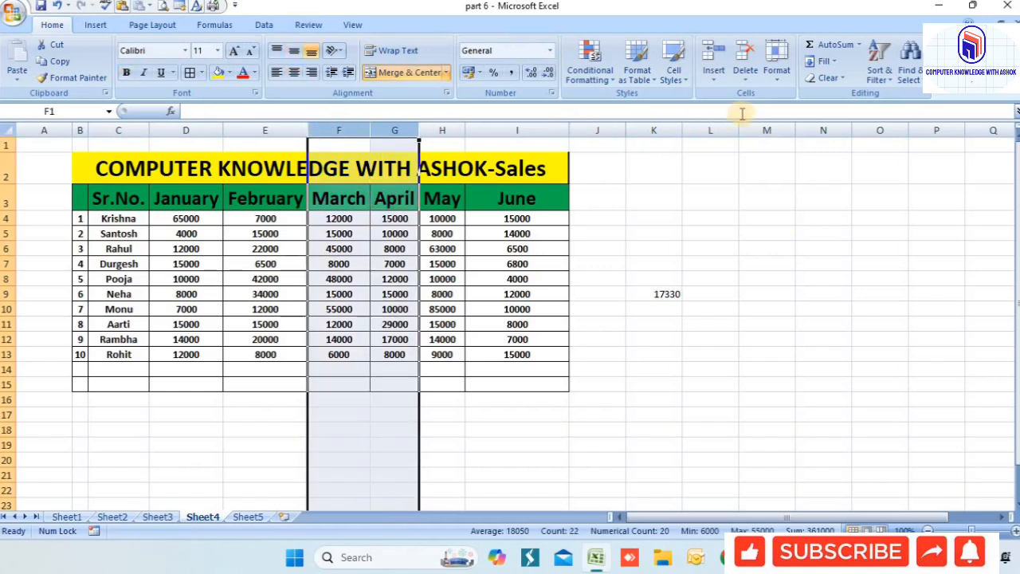
click(777, 84)
mouse_move(798, 220)
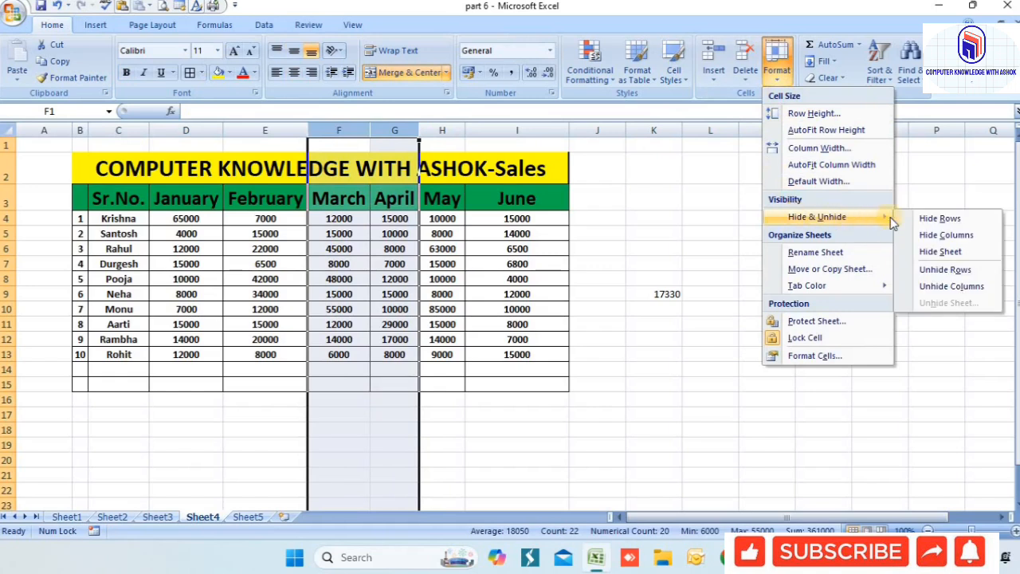
click(948, 235)
click(319, 247)
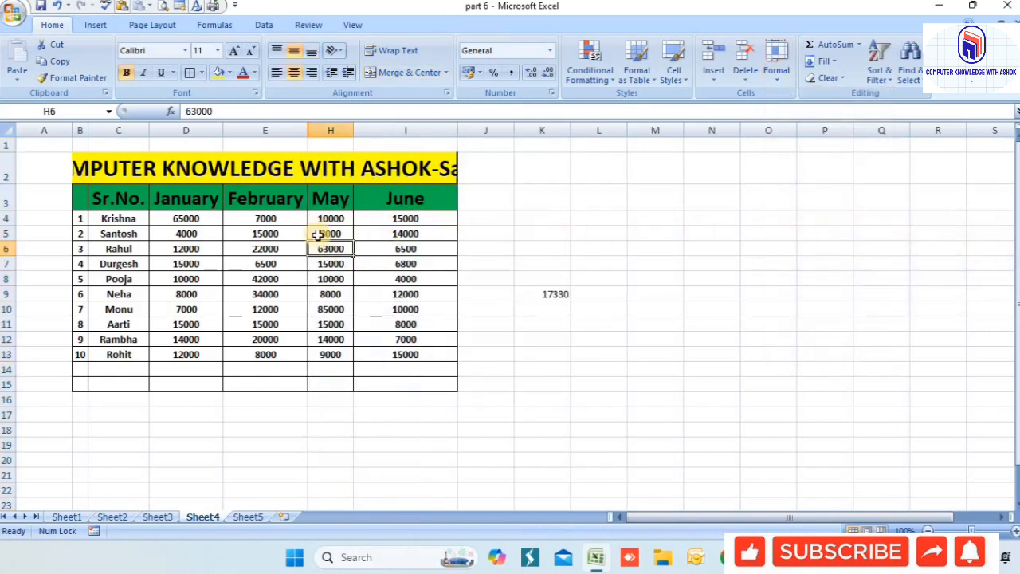
click(367, 284)
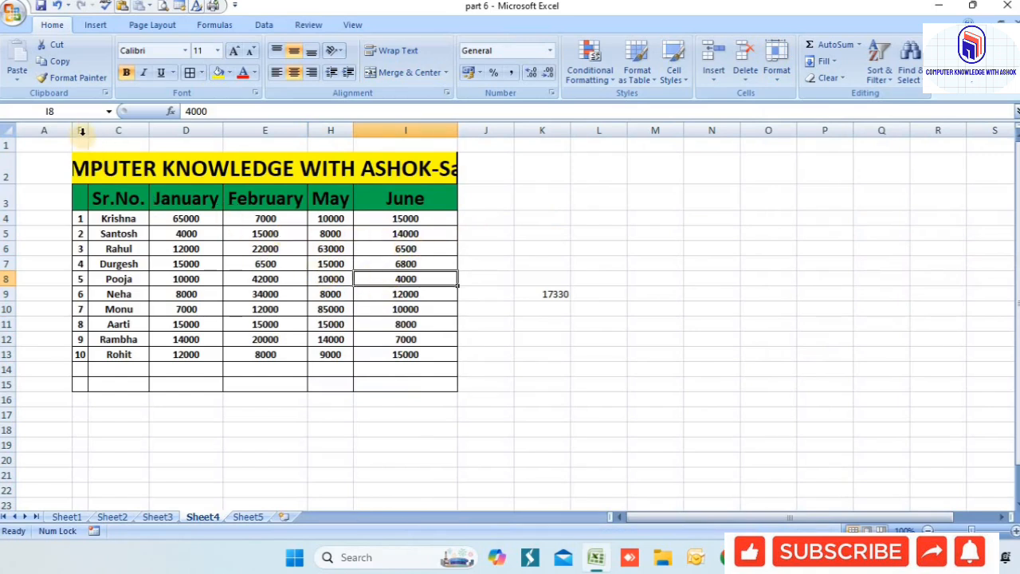
Select columns B to I across the hidden ones and unhide the March and April columns.
drag(80, 129, 403, 196)
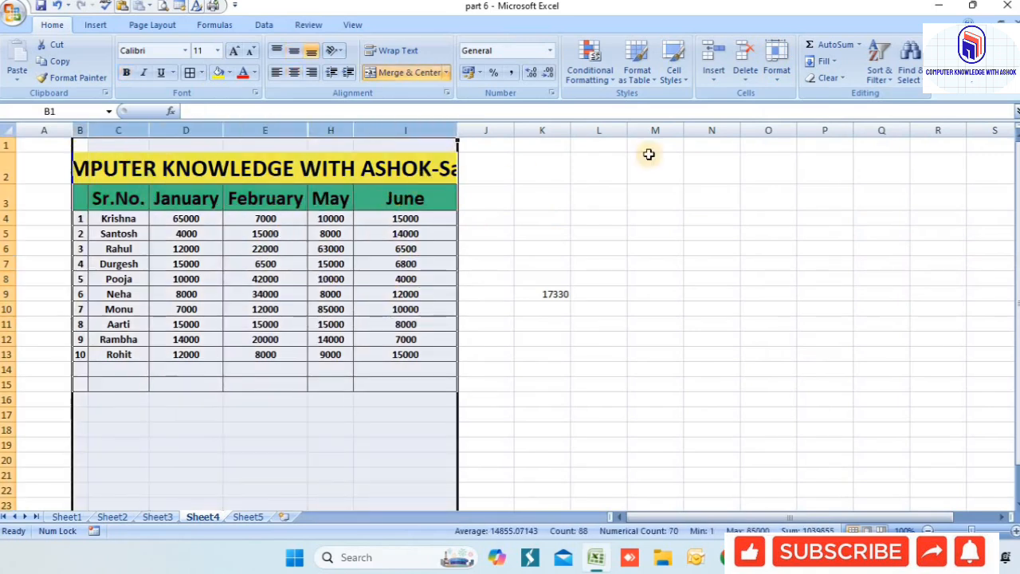
click(777, 64)
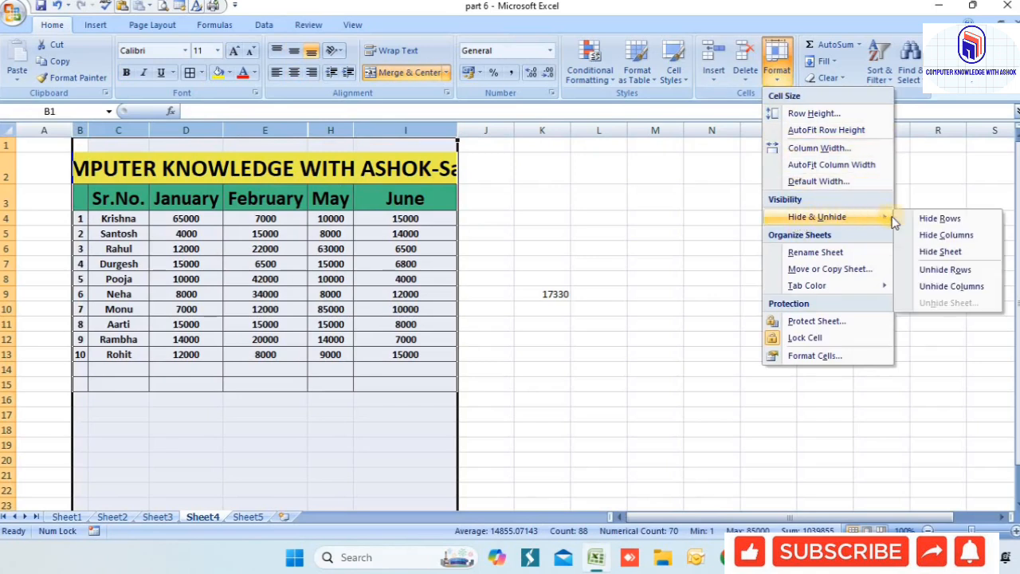
click(952, 287)
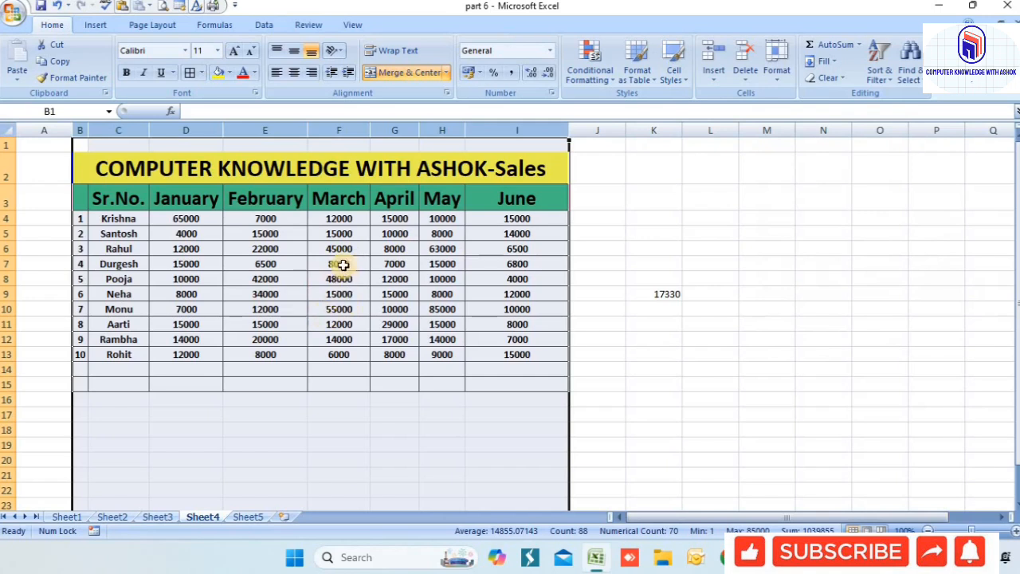
click(339, 204)
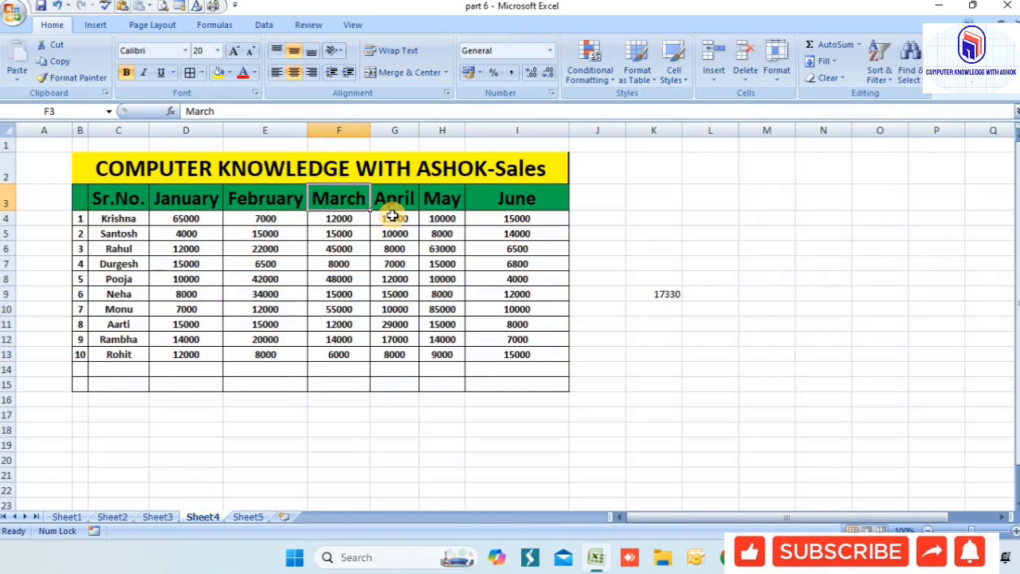
click(785, 80)
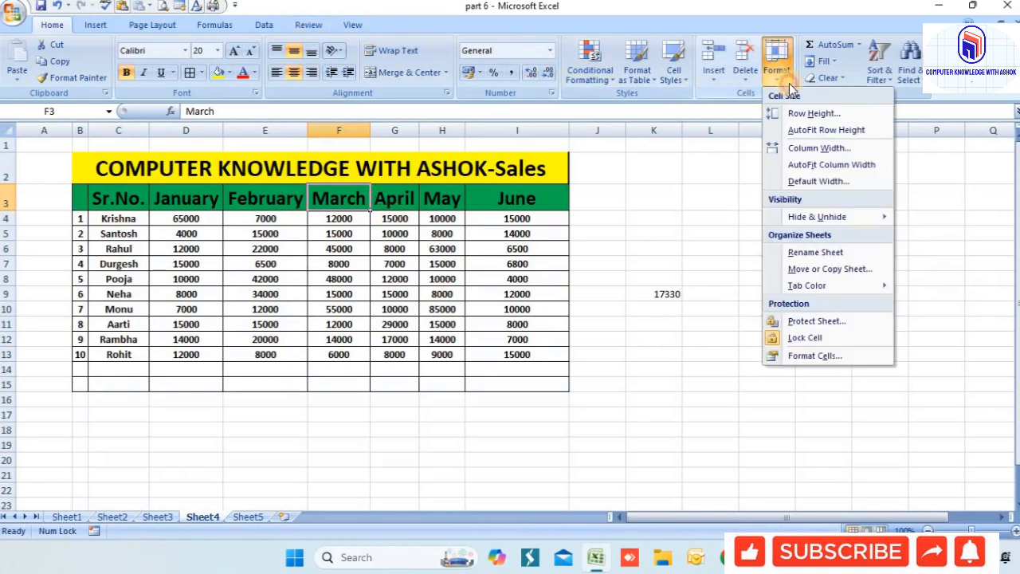
mouse_move(829, 216)
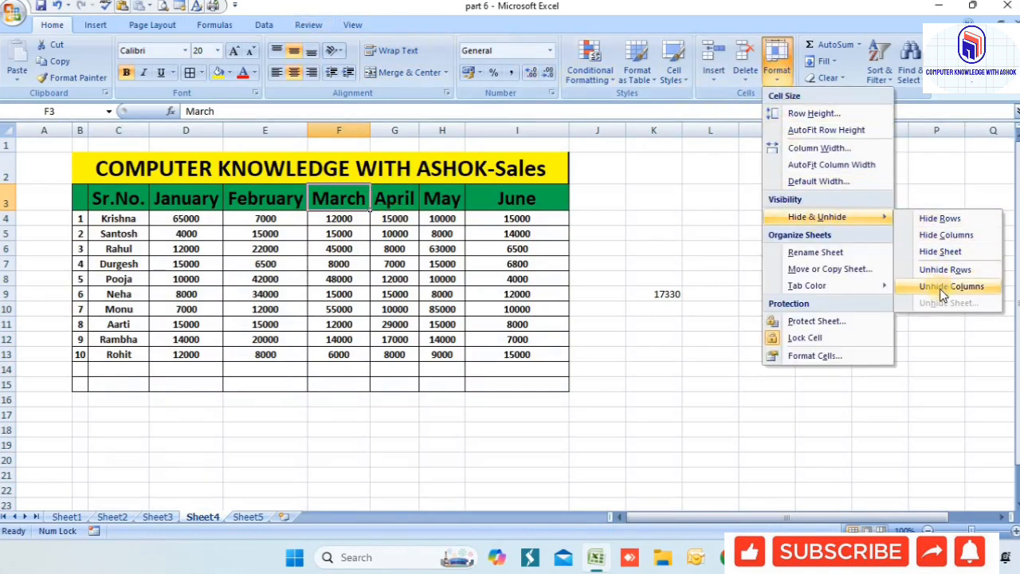
click(452, 442)
drag(474, 485, 417, 512)
scroll(312, 471, up, 1)
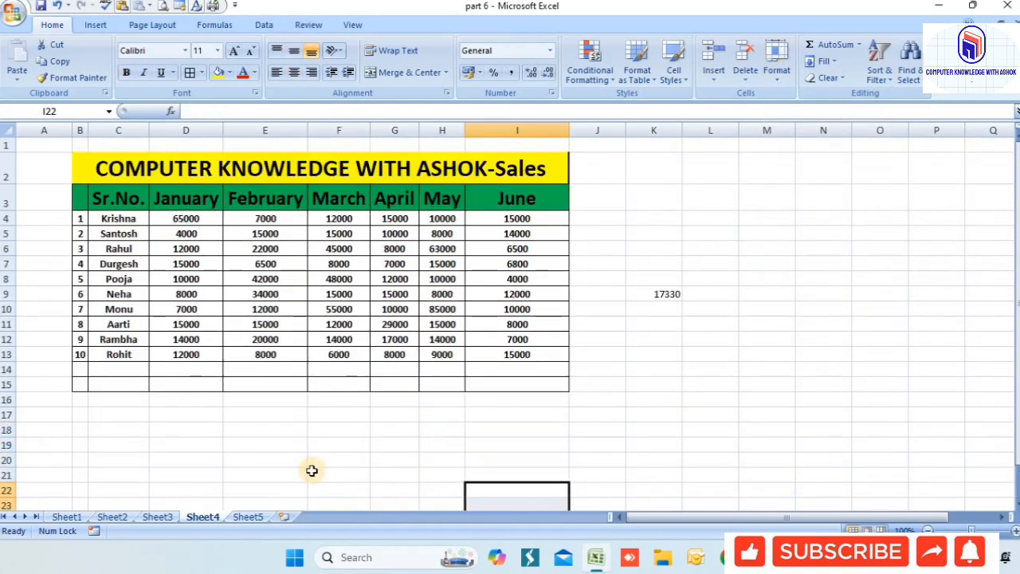
Hide the whole Sheet4 worksheet that contains the monthly sales table.
click(289, 487)
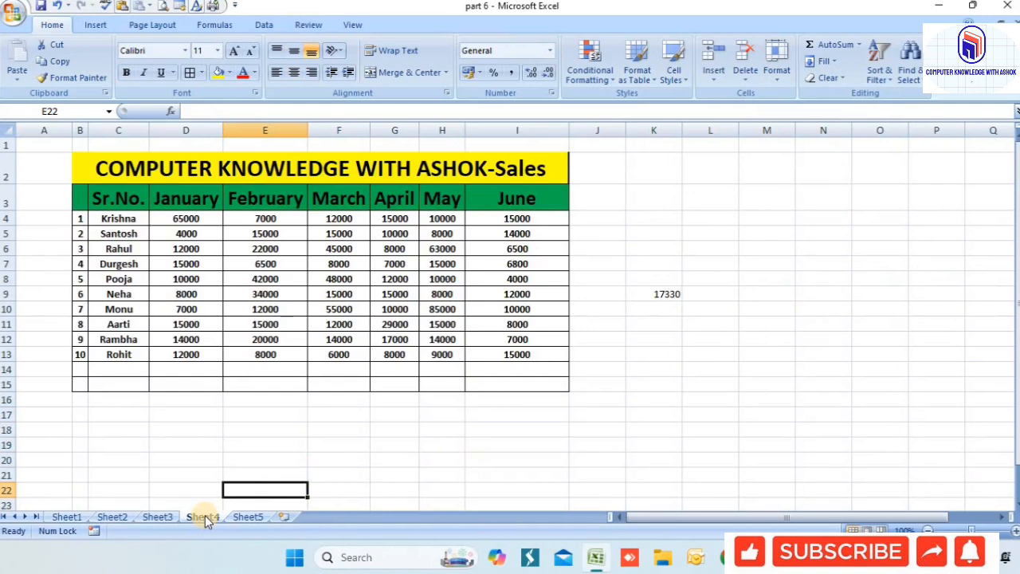
click(777, 80)
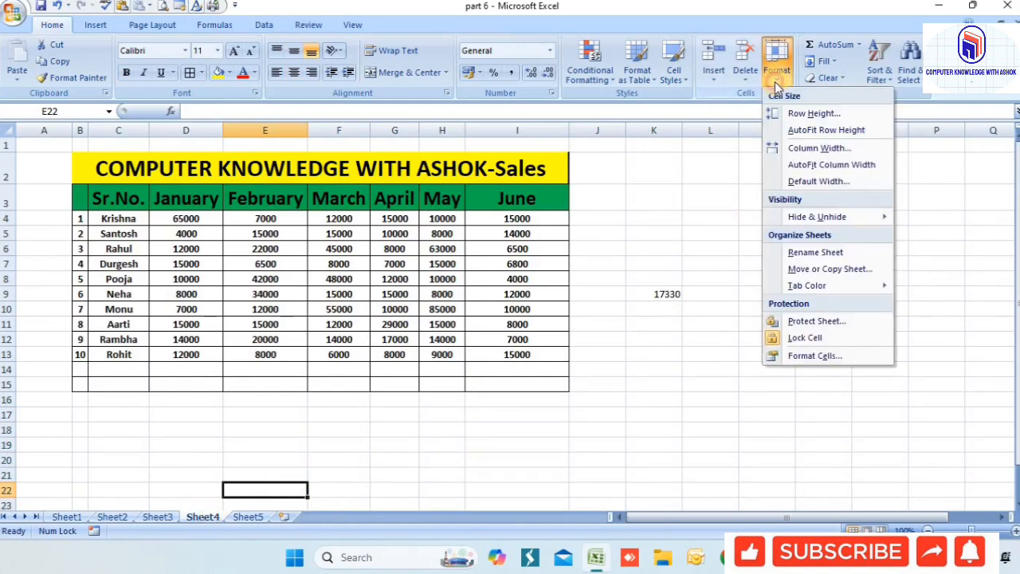
mouse_move(827, 224)
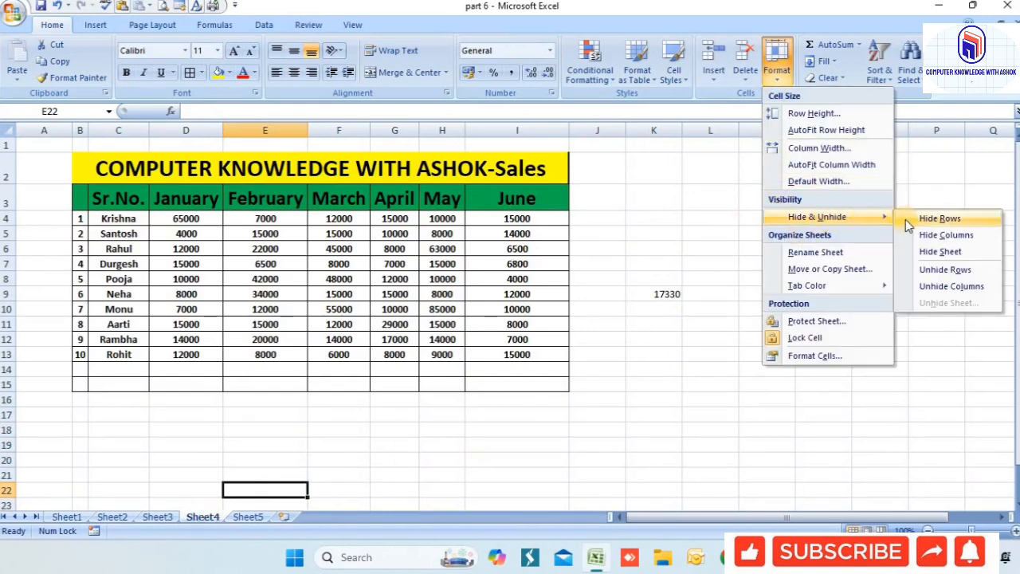
click(931, 254)
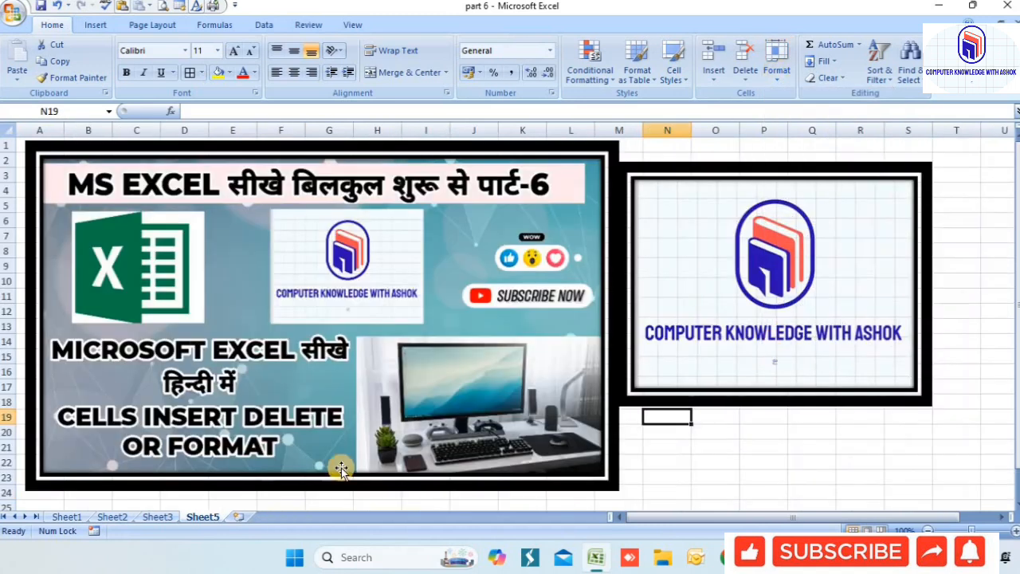
Hide the whole Sheet3 worksheet that contains the employee salary table.
click(158, 517)
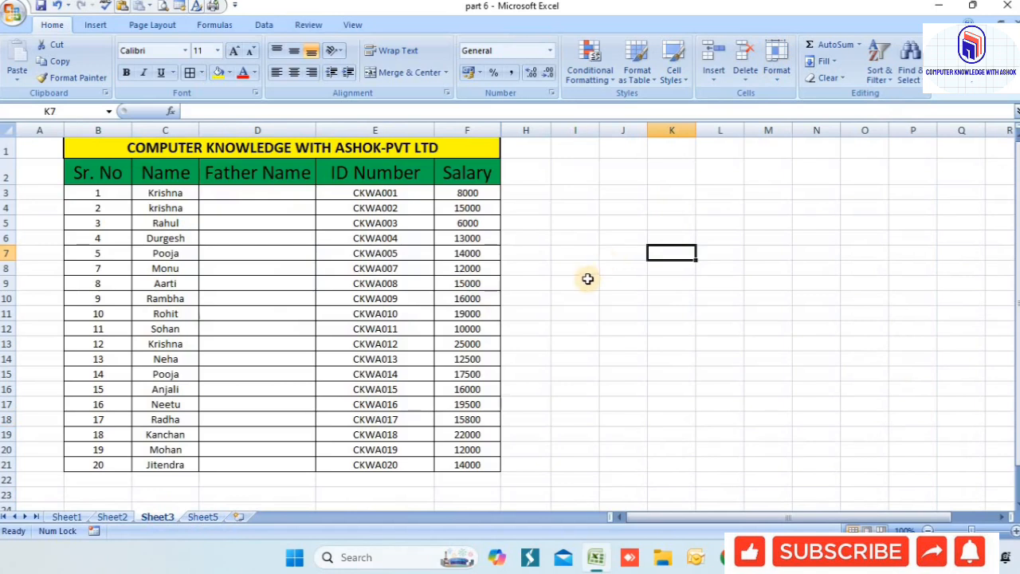
click(783, 84)
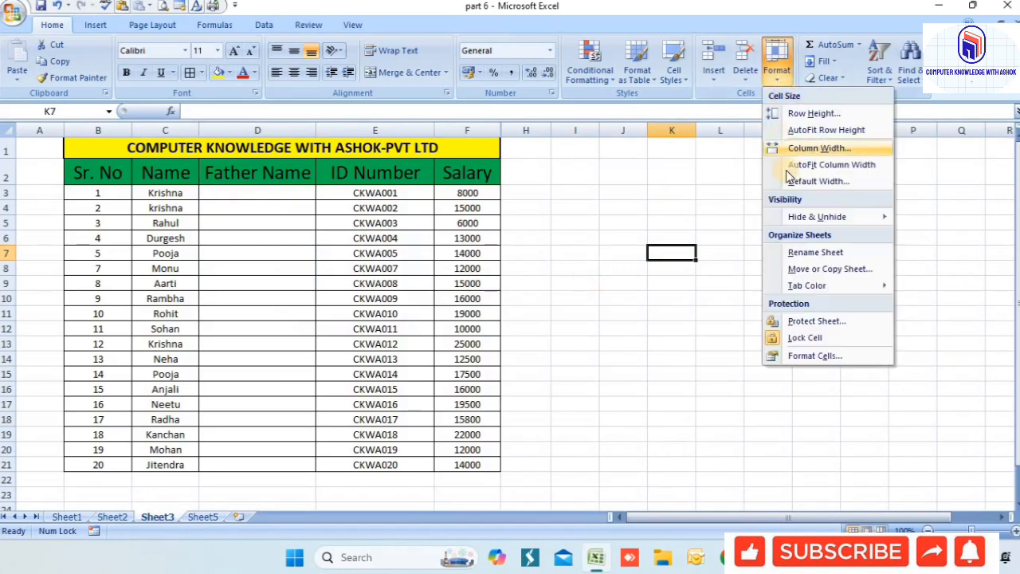
mouse_move(818, 213)
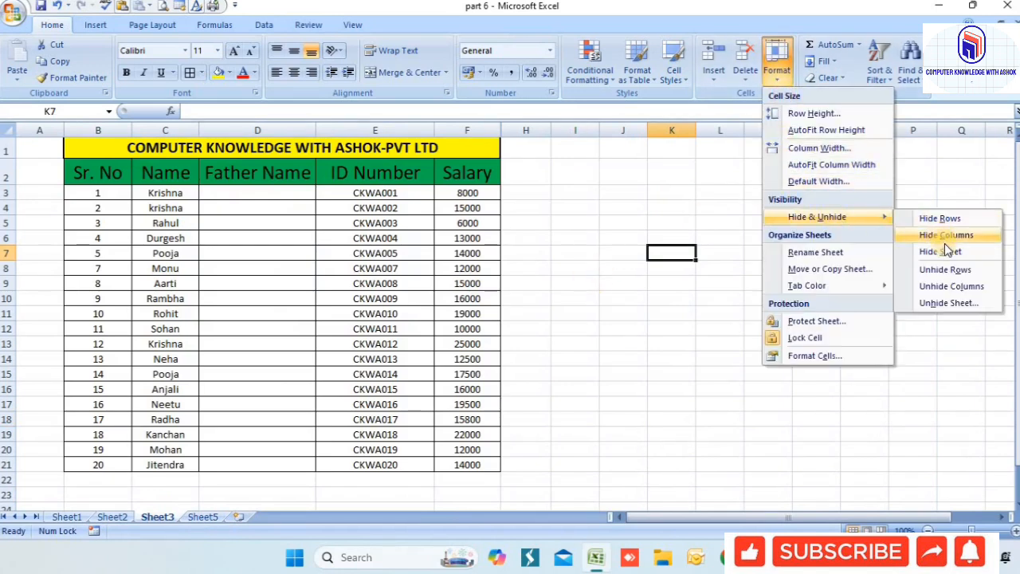
click(955, 251)
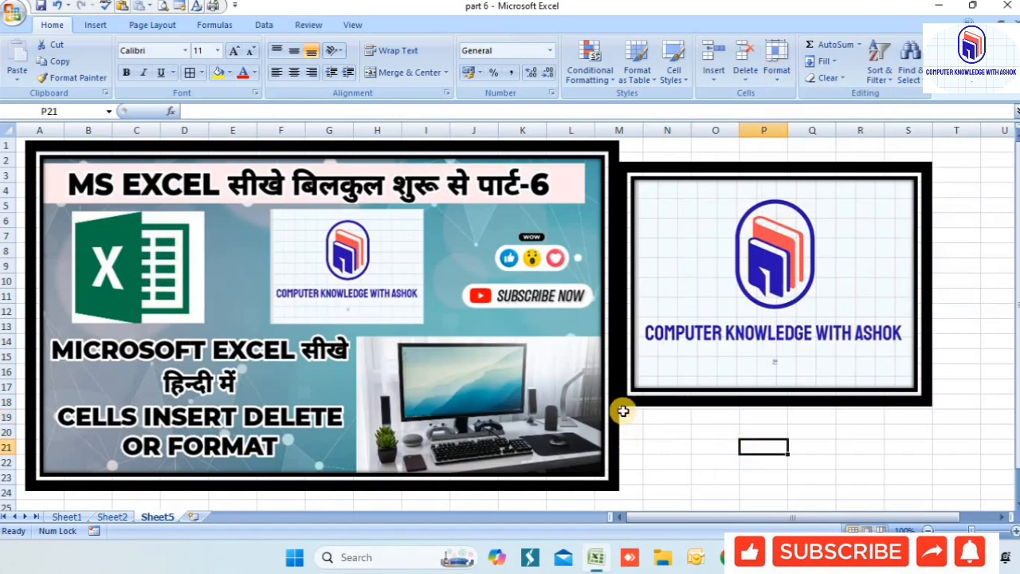
Unhide the Sheet3 worksheet from the list of hidden sheets.
drag(742, 207, 747, 195)
click(742, 446)
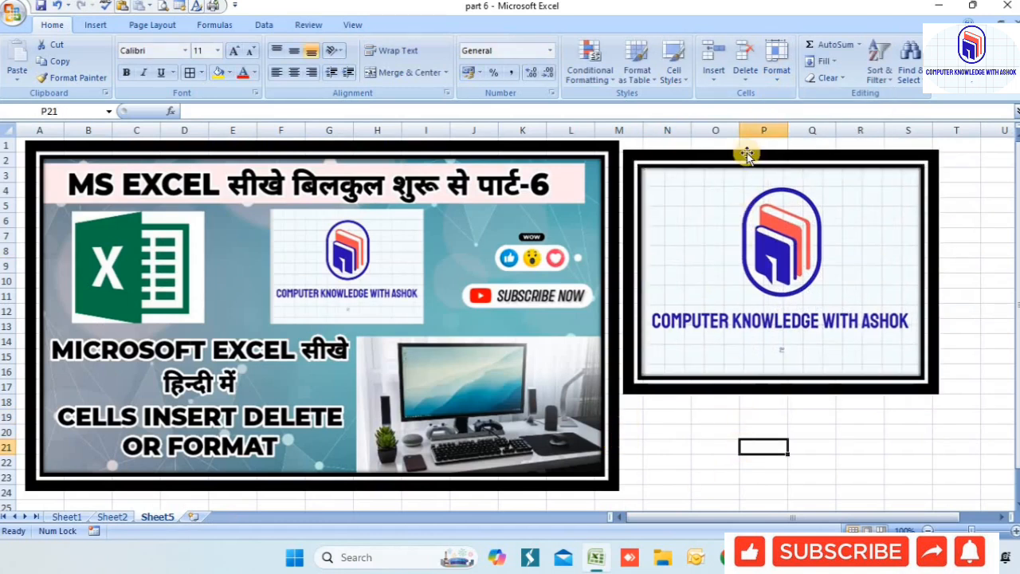
click(775, 67)
mouse_move(821, 217)
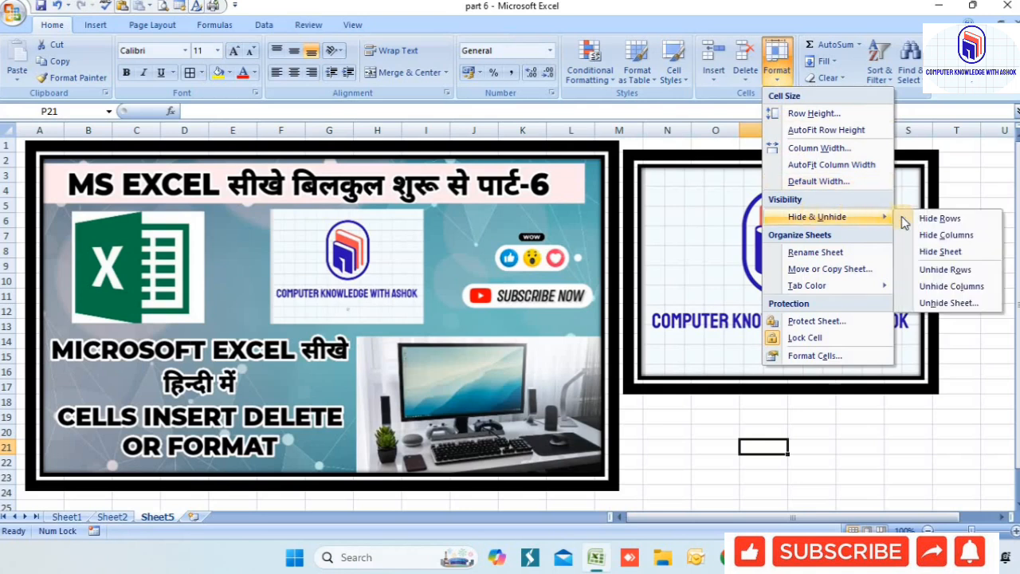
click(945, 304)
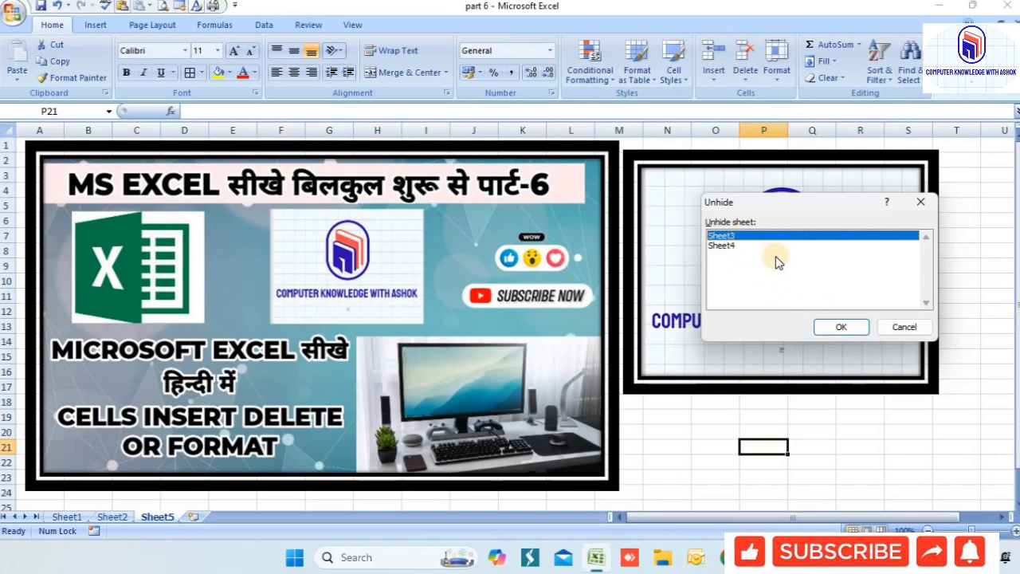
click(826, 329)
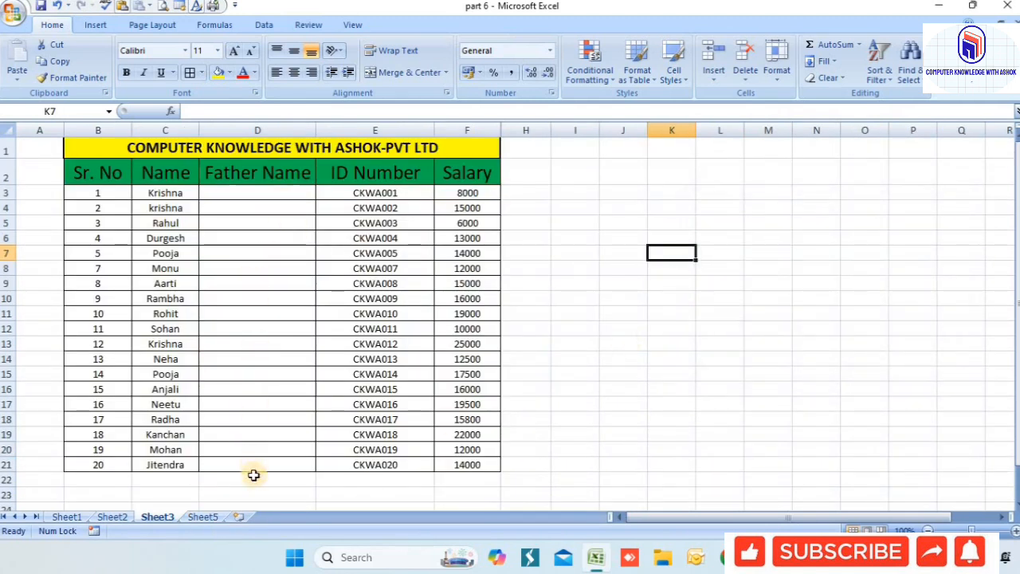
Unhide the Sheet4 worksheet with the monthly sales table.
click(757, 207)
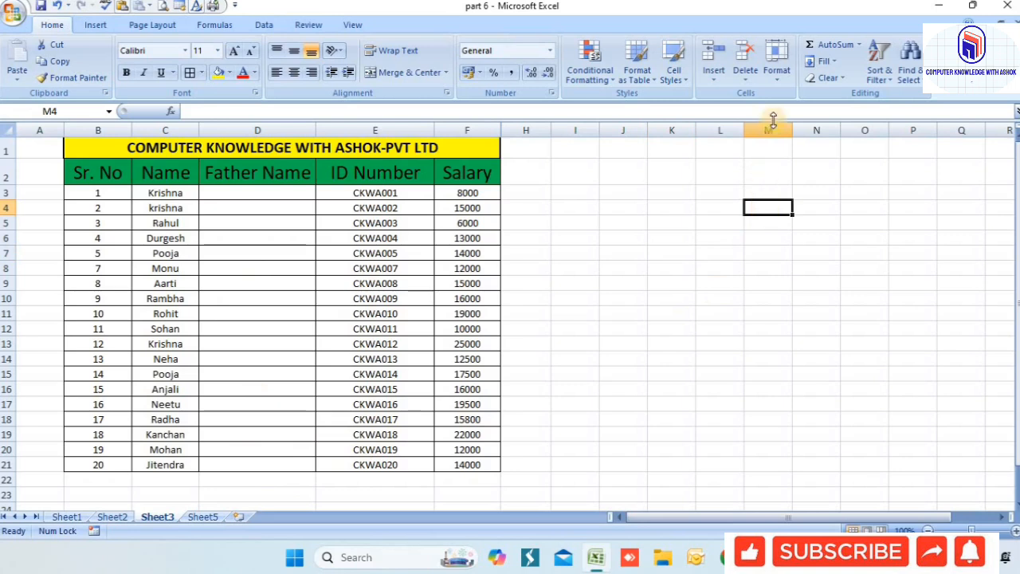
click(778, 83)
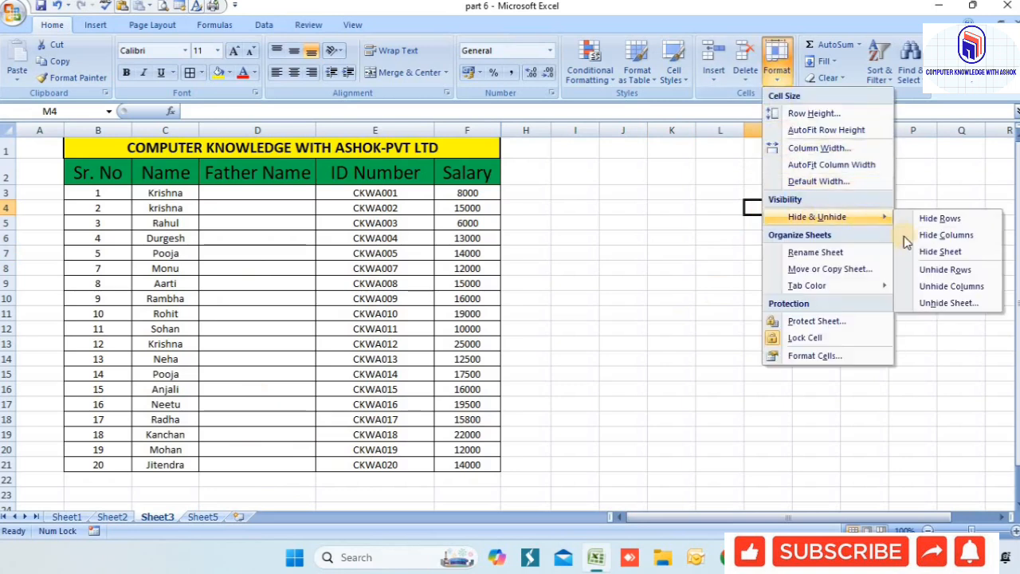
click(946, 301)
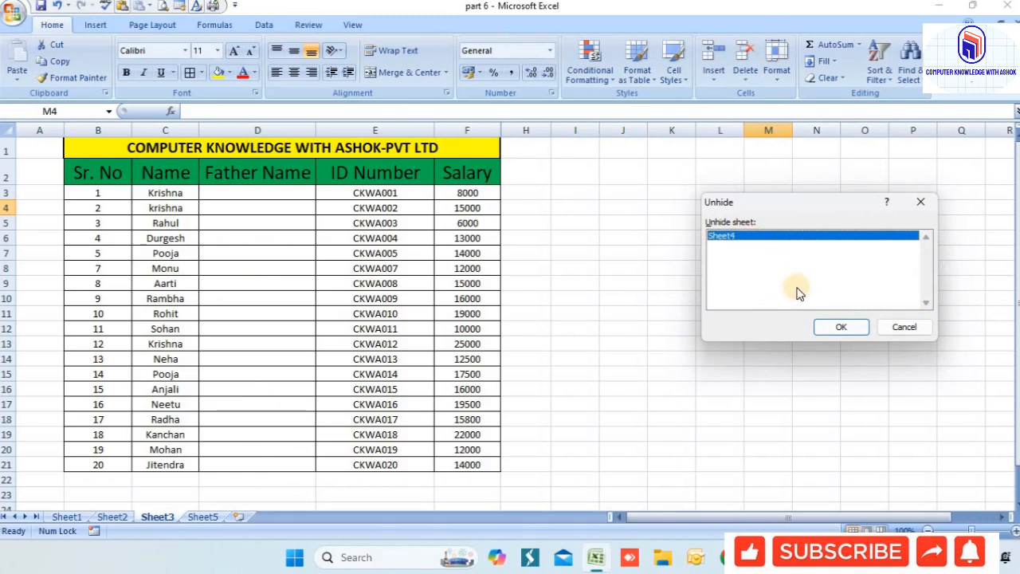
click(840, 330)
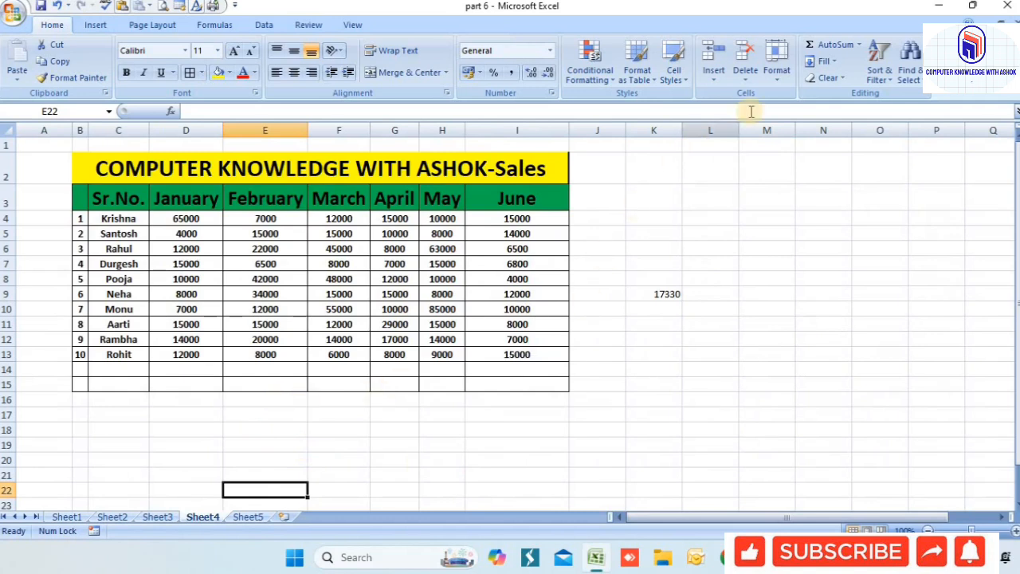
click(776, 73)
mouse_move(814, 222)
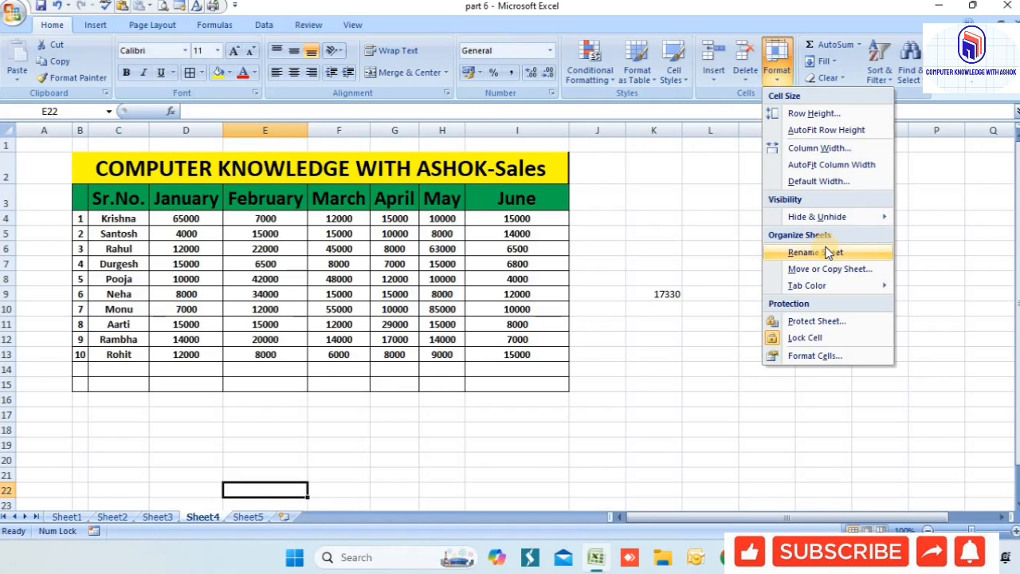
click(609, 348)
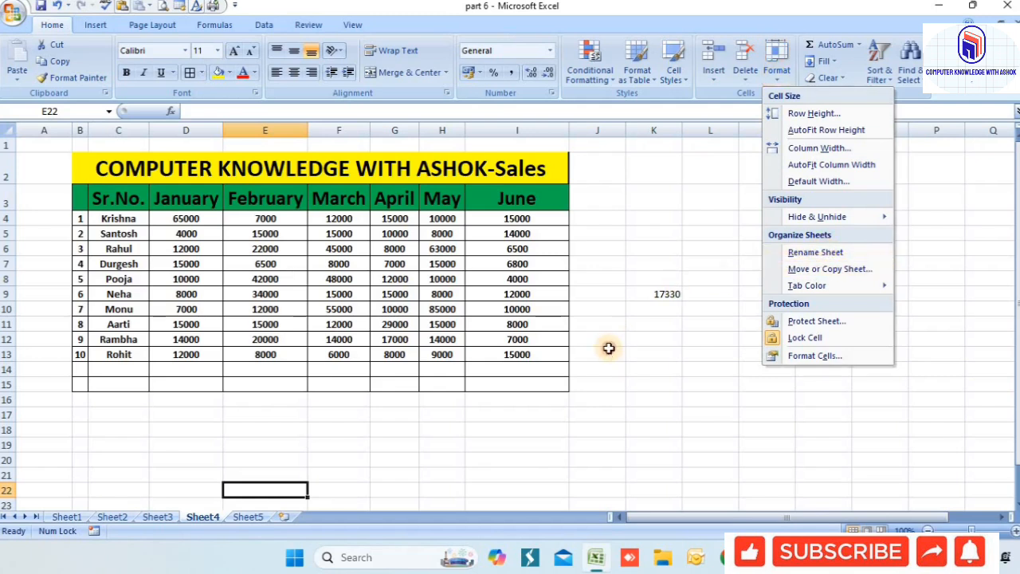
Rename the Sheet3 worksheet as "pvt ltd".
click(161, 517)
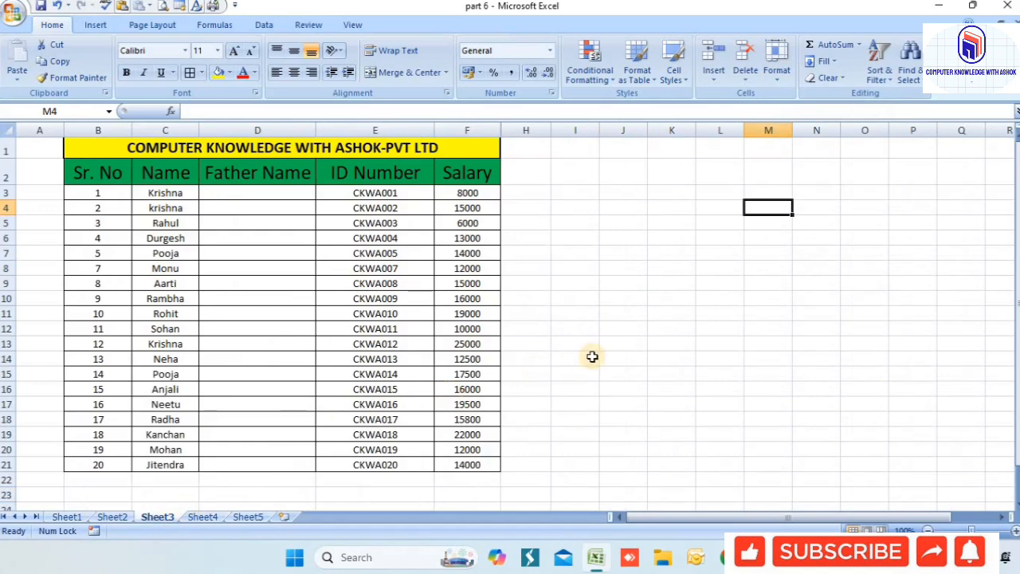
click(777, 74)
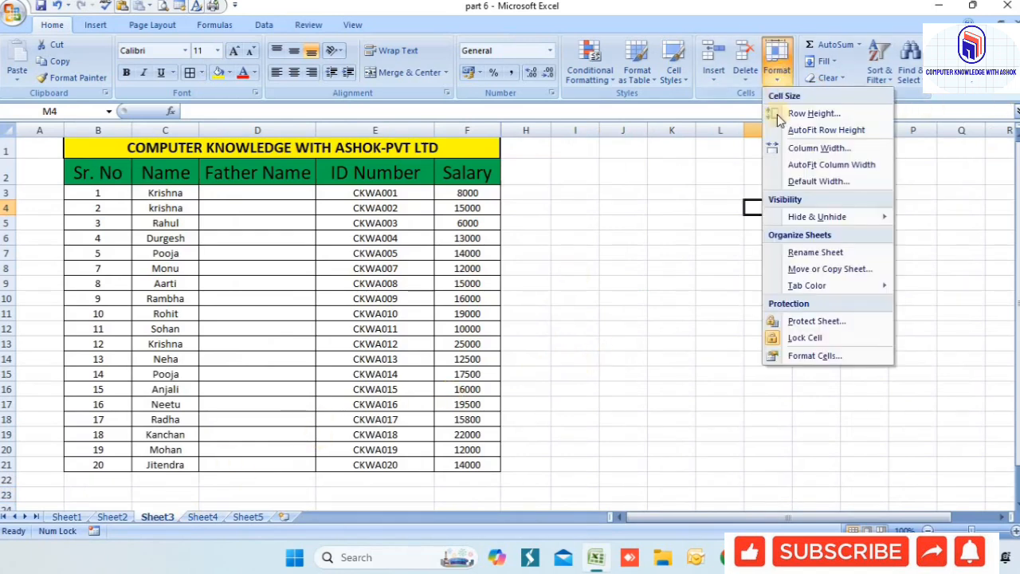
click(817, 253)
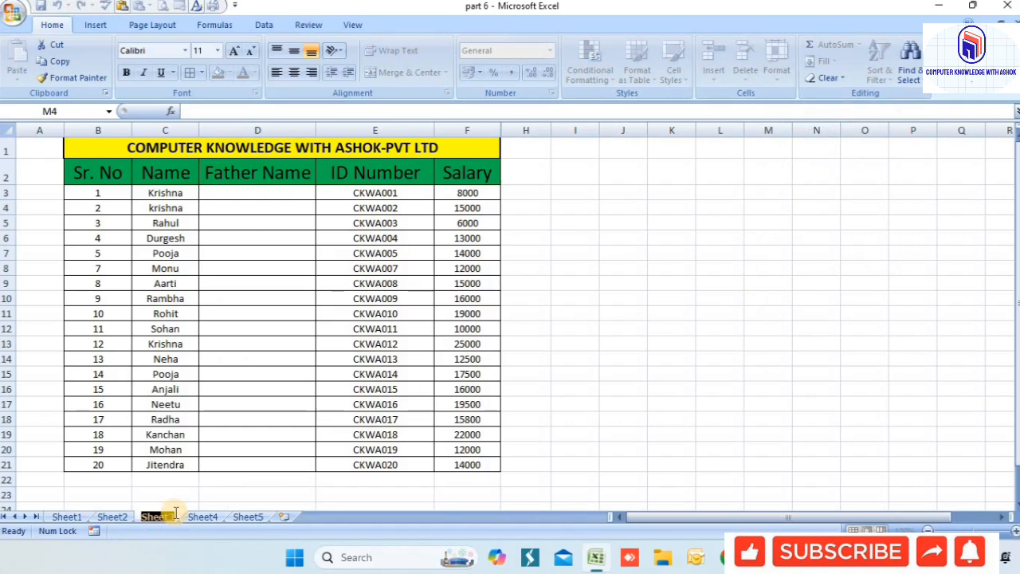
text(pvt)
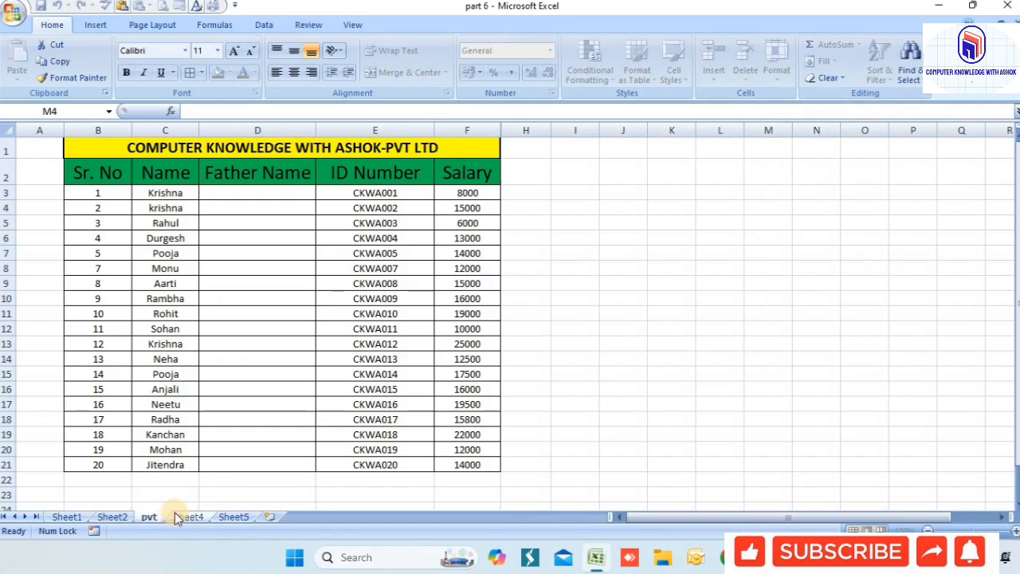
text( ltd)
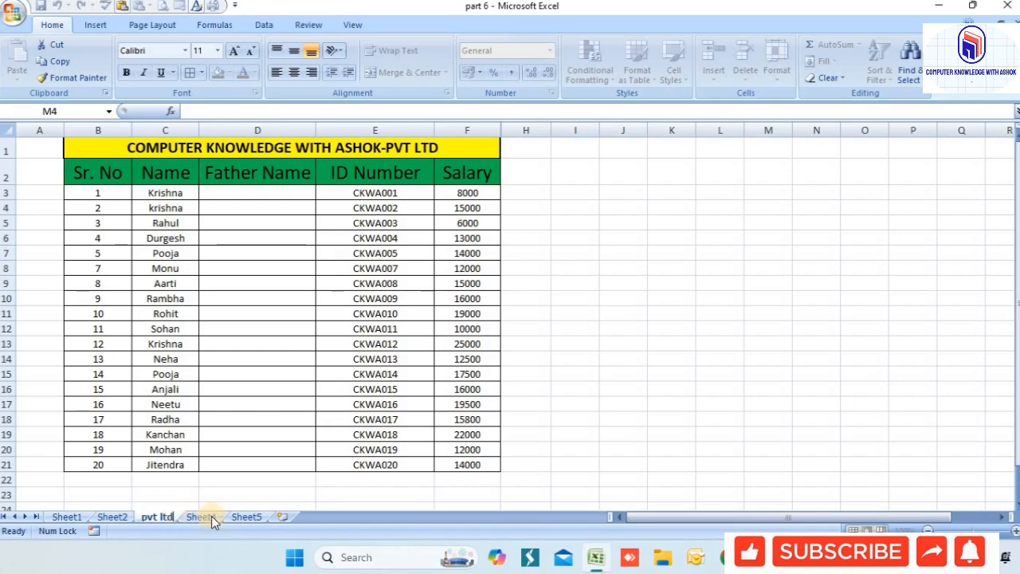
click(219, 490)
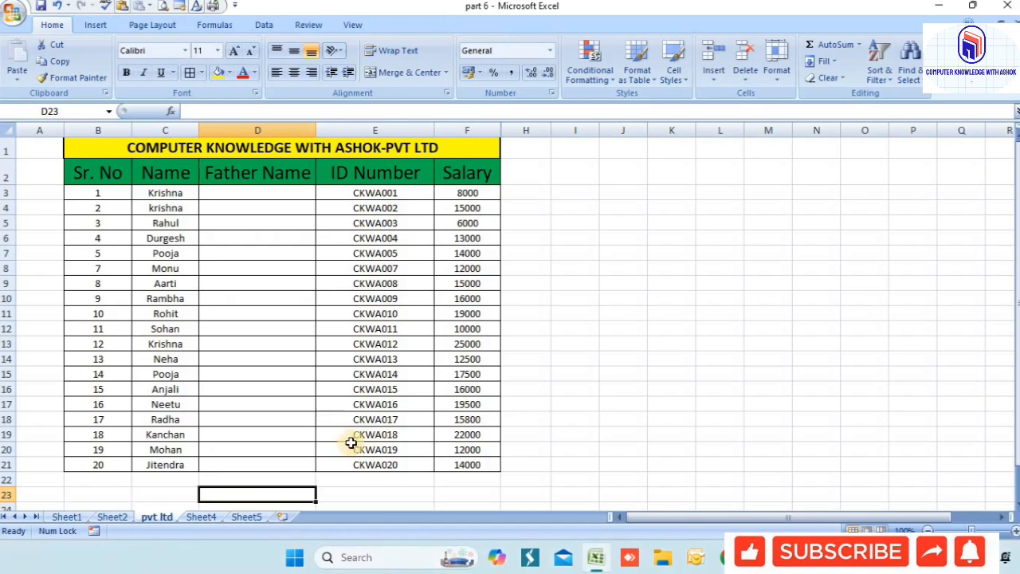
Create a copy of the pvt ltd sheet in part 6.xlsx, placed before the original pvt ltd sheet.
click(777, 75)
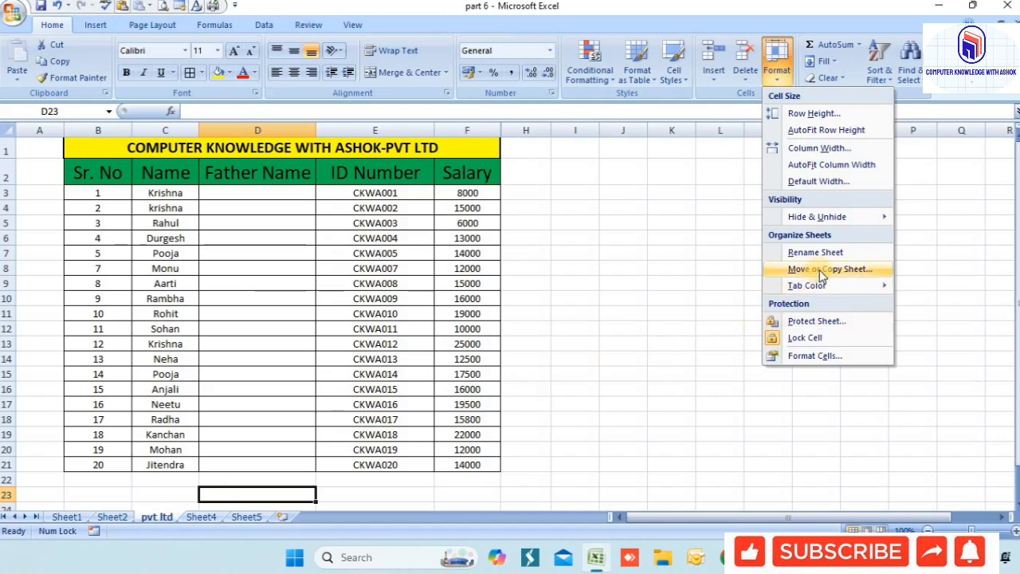
click(815, 273)
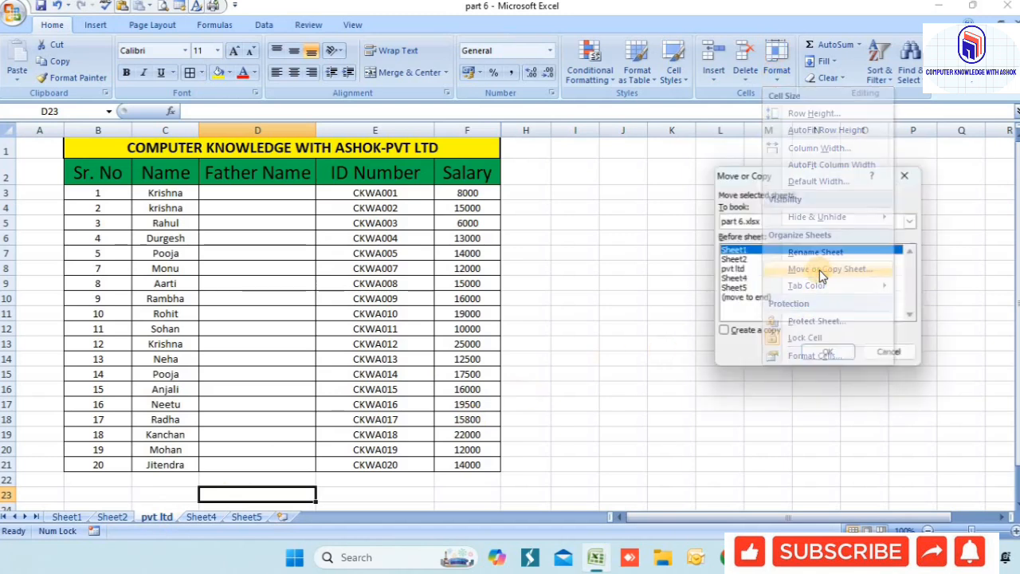
click(740, 336)
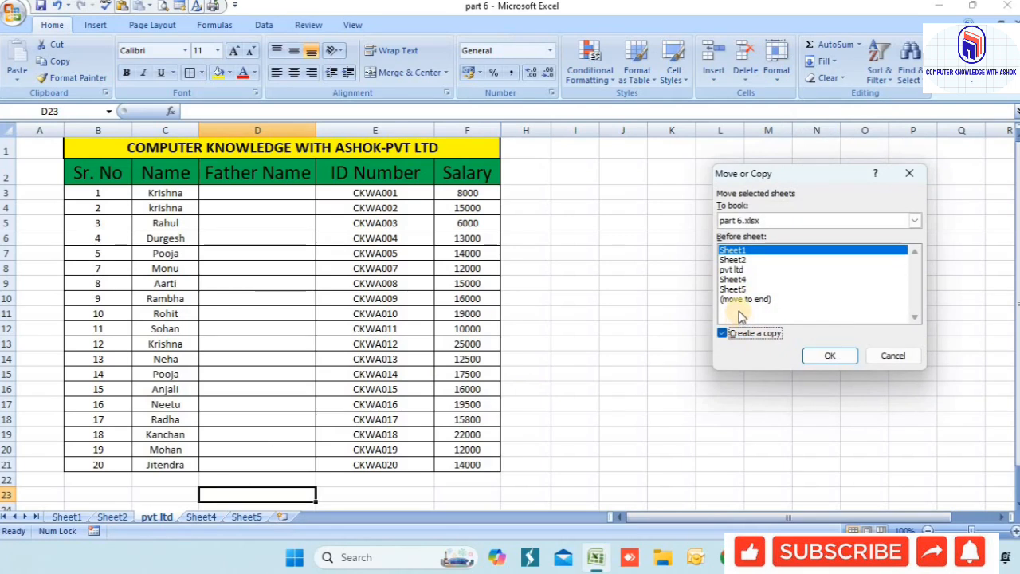
click(735, 270)
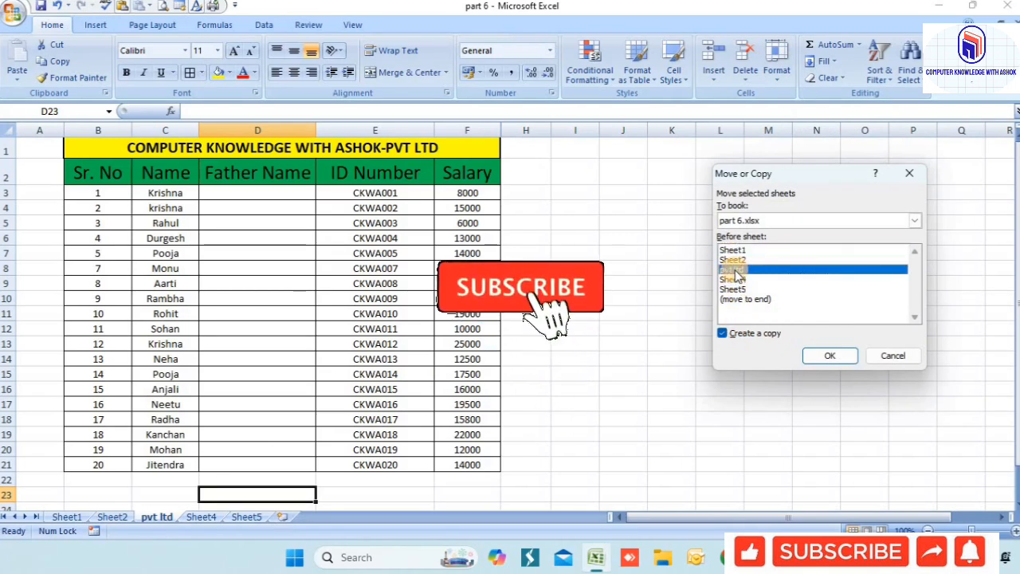
click(825, 354)
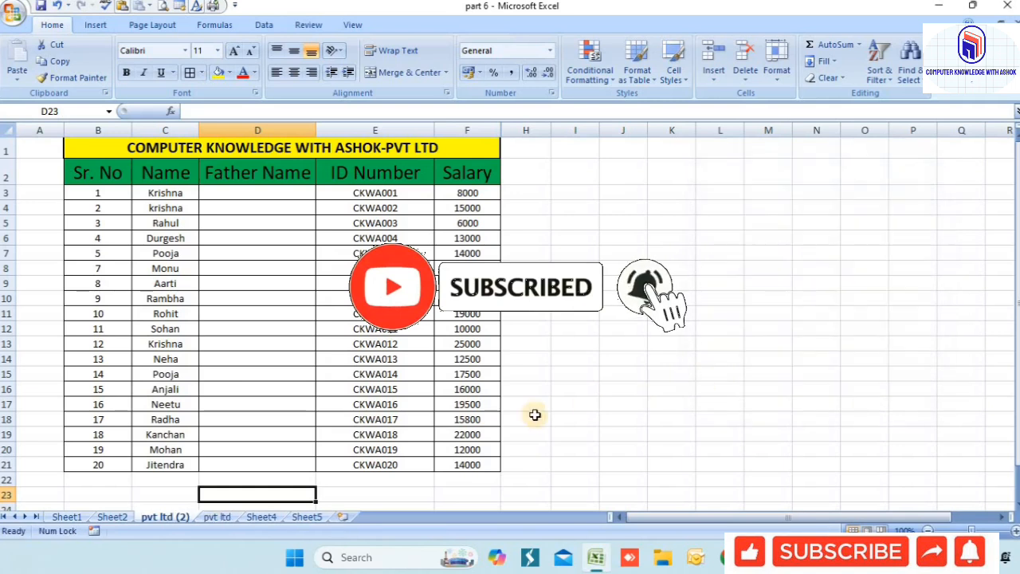
Compare the copied sheet with the original pvt ltd sheet by switching between them.
click(220, 518)
click(174, 520)
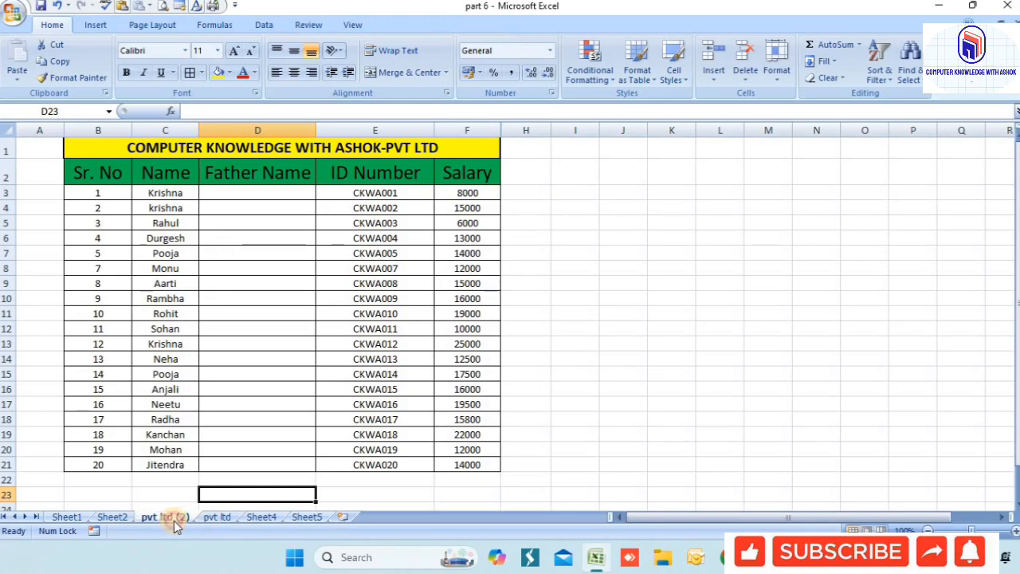
click(213, 521)
click(180, 519)
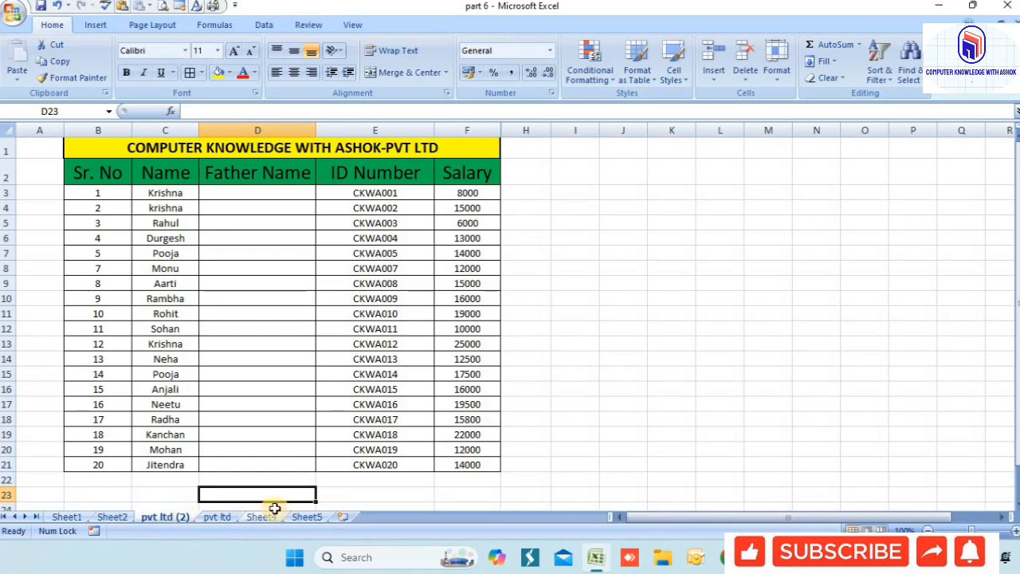
click(420, 489)
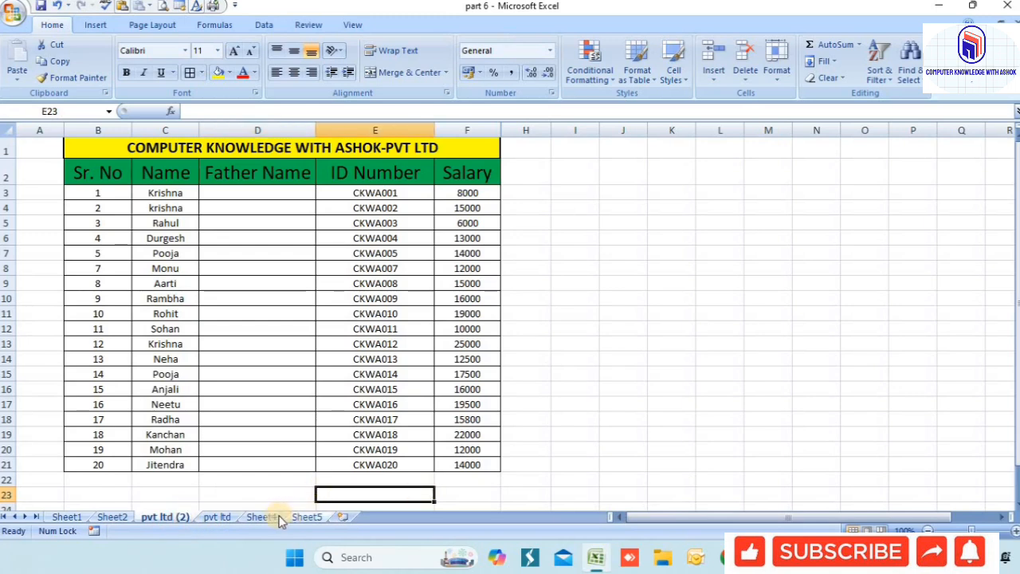
Move the Sheet4 worksheet before the pvt ltd sheet, without creating a copy.
click(273, 518)
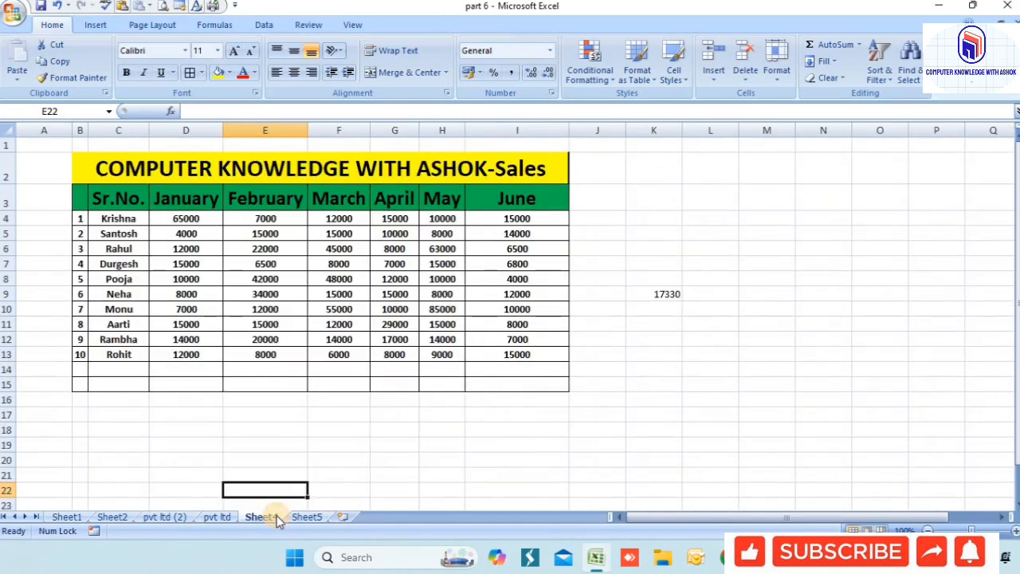
click(778, 79)
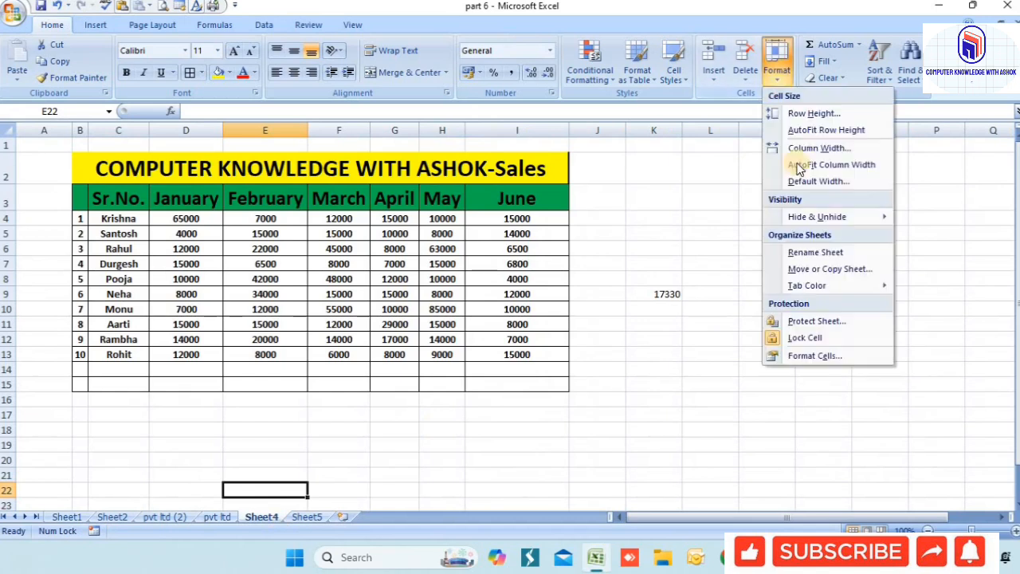
click(831, 271)
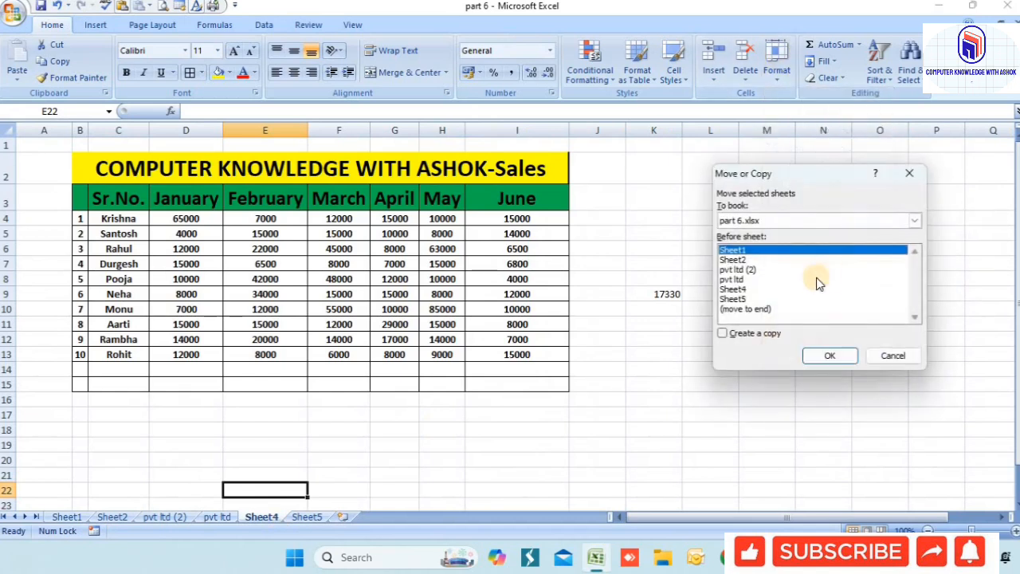
click(747, 290)
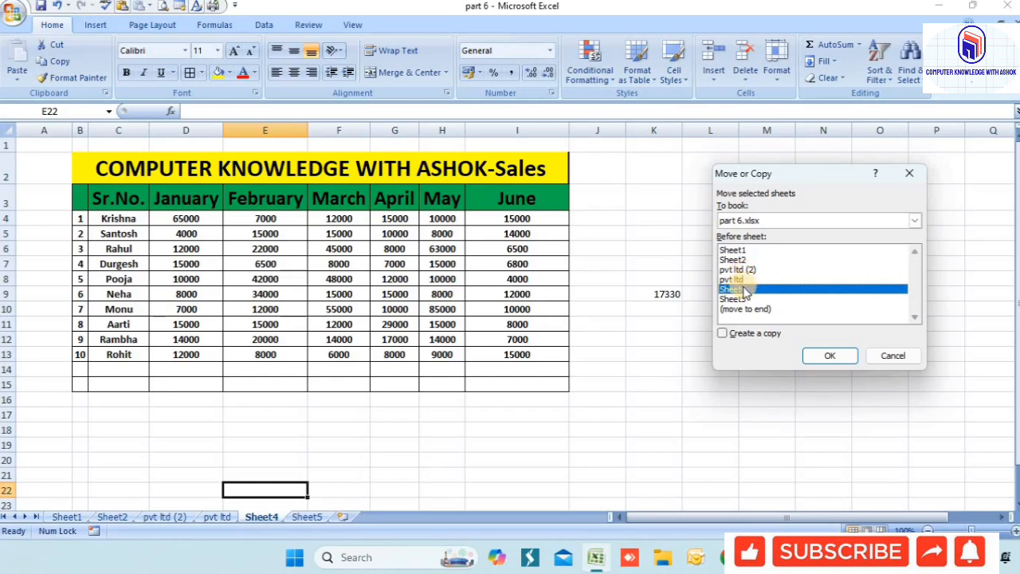
click(744, 280)
click(744, 287)
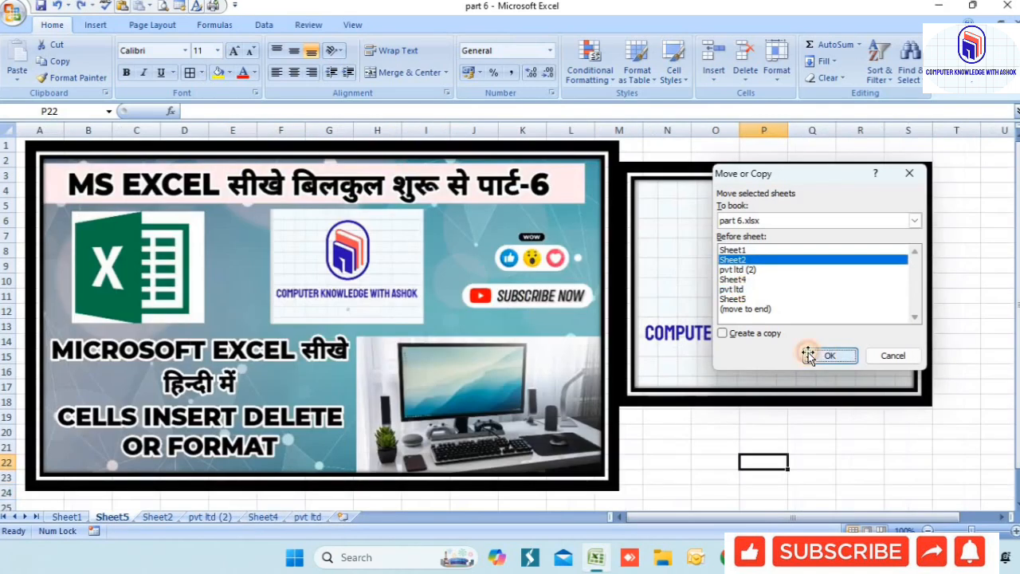
Move the Sheet5 worksheet before Sheet2, without creating a copy.
click(808, 355)
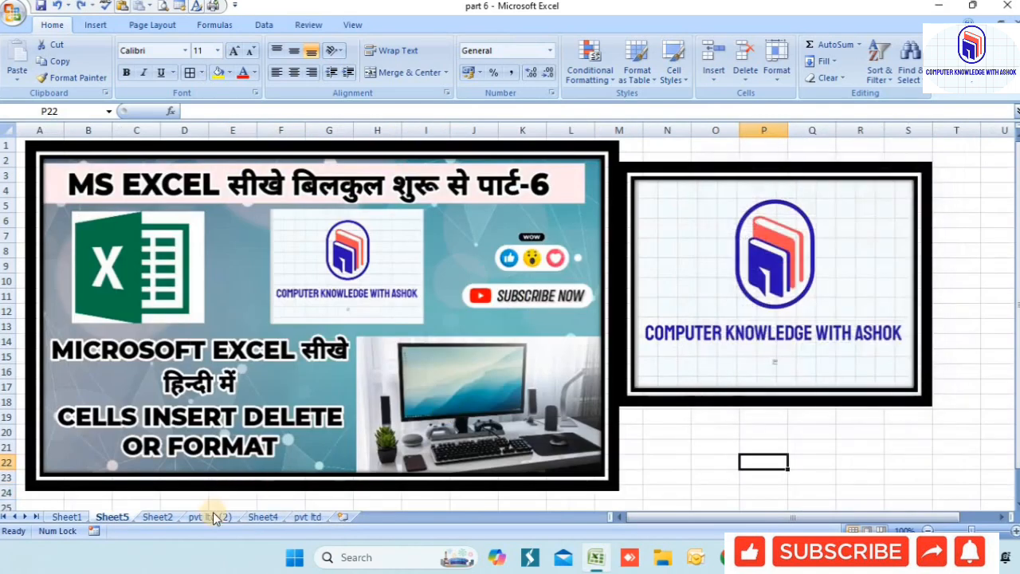
click(119, 518)
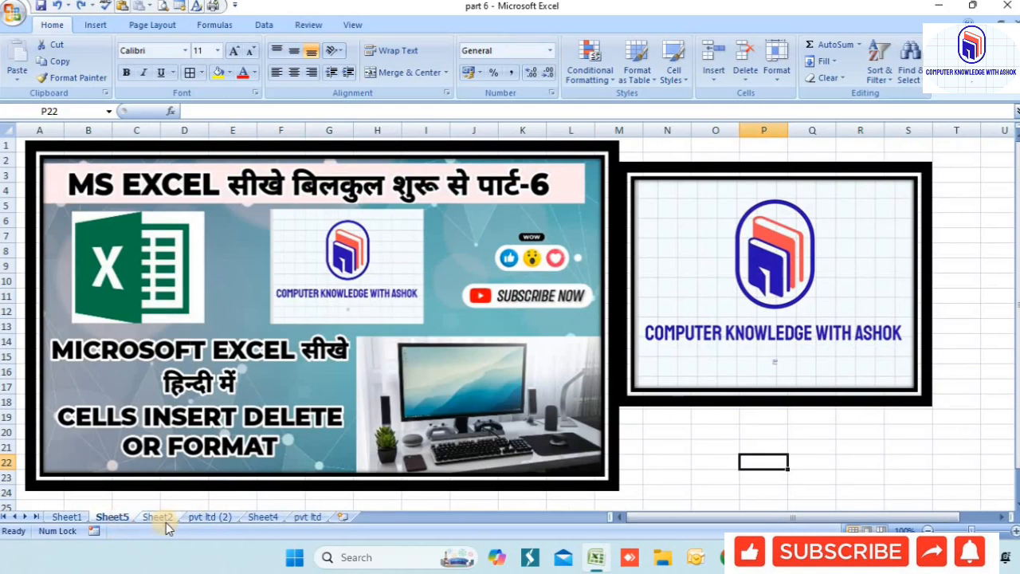
Colour the sheet tab of pvt ltd (2) red from the standard colours.
click(159, 518)
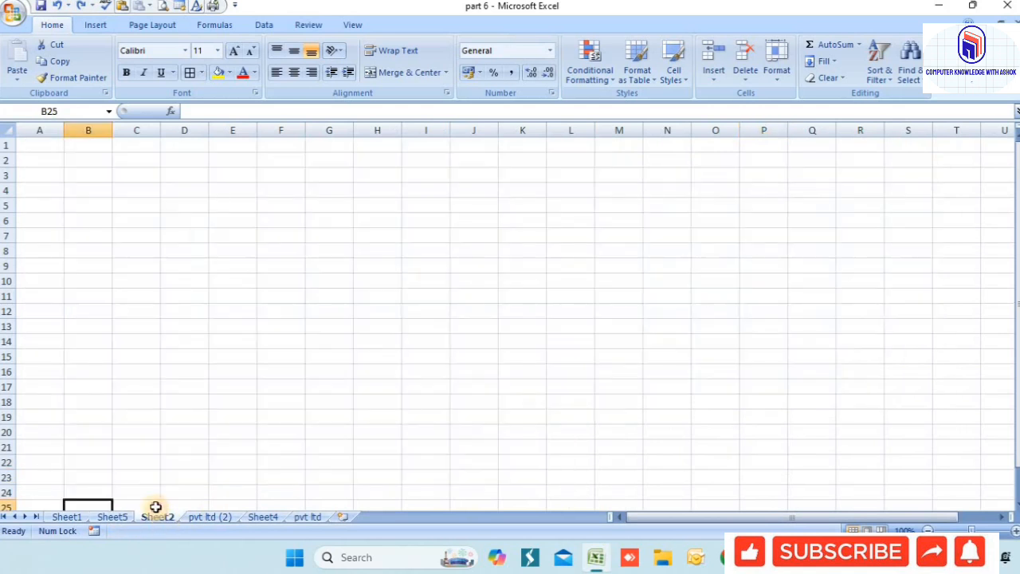
click(155, 506)
click(205, 518)
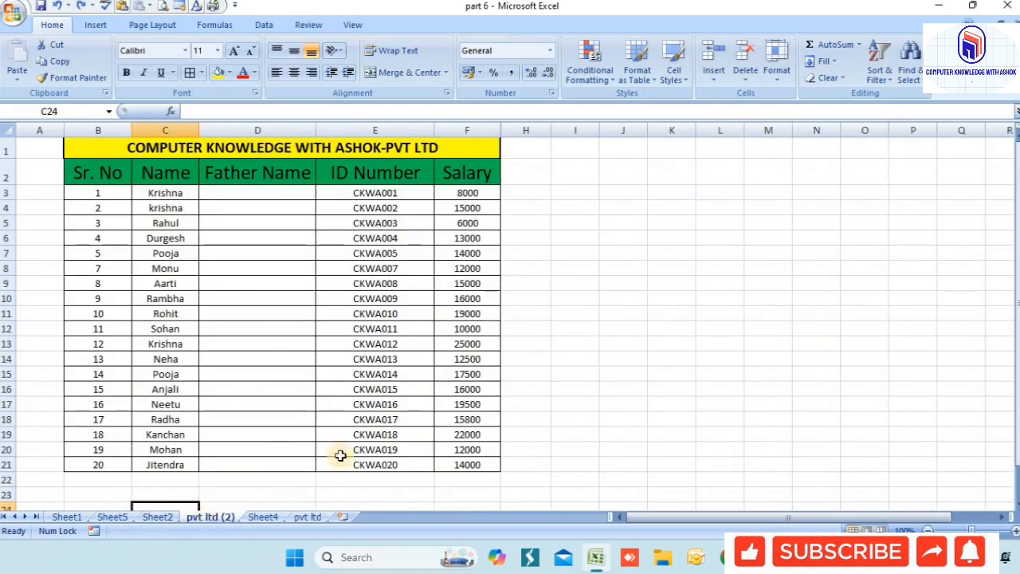
click(777, 61)
mouse_move(825, 291)
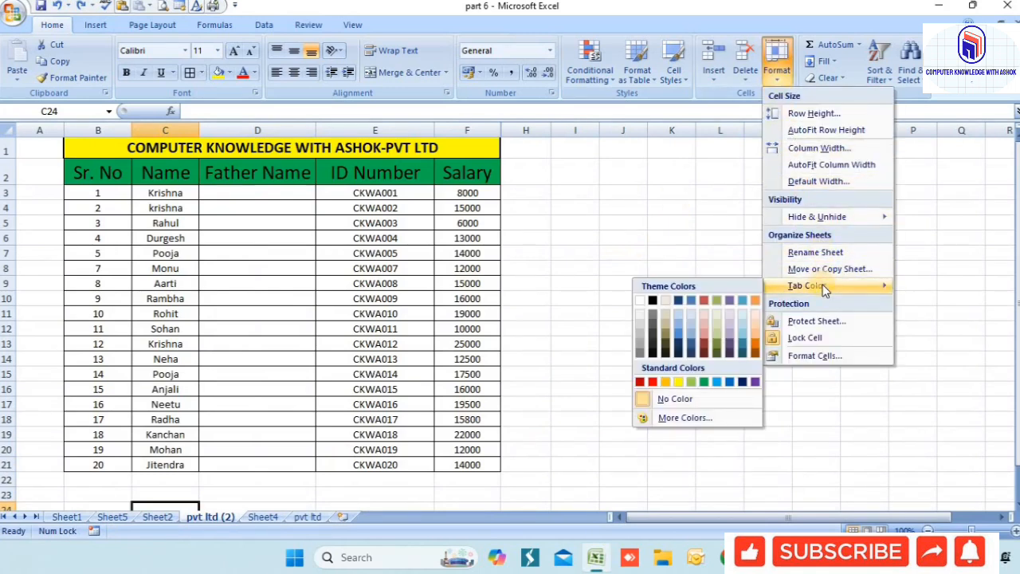
scroll(708, 339, down, 4)
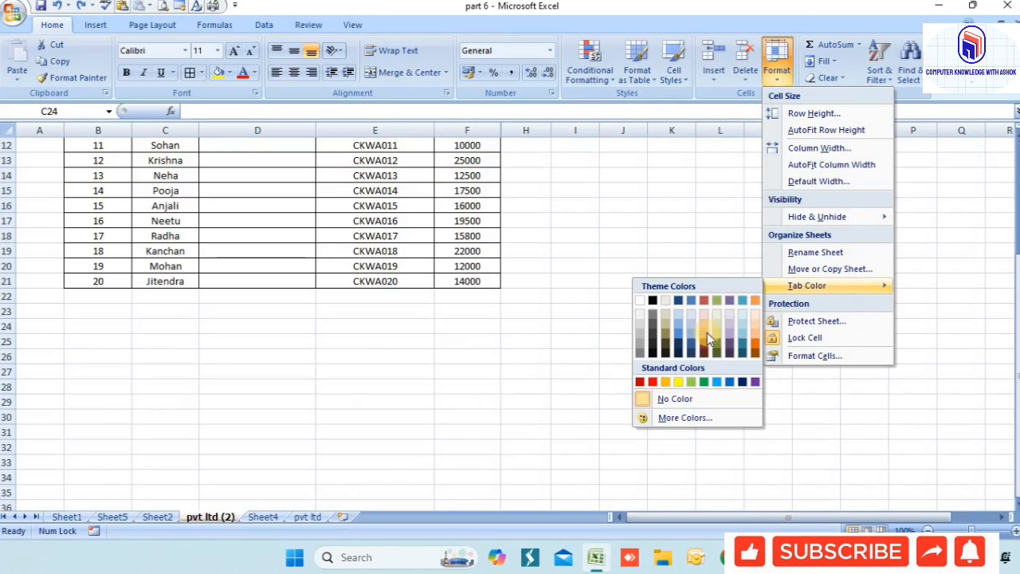
scroll(495, 186, up, 4)
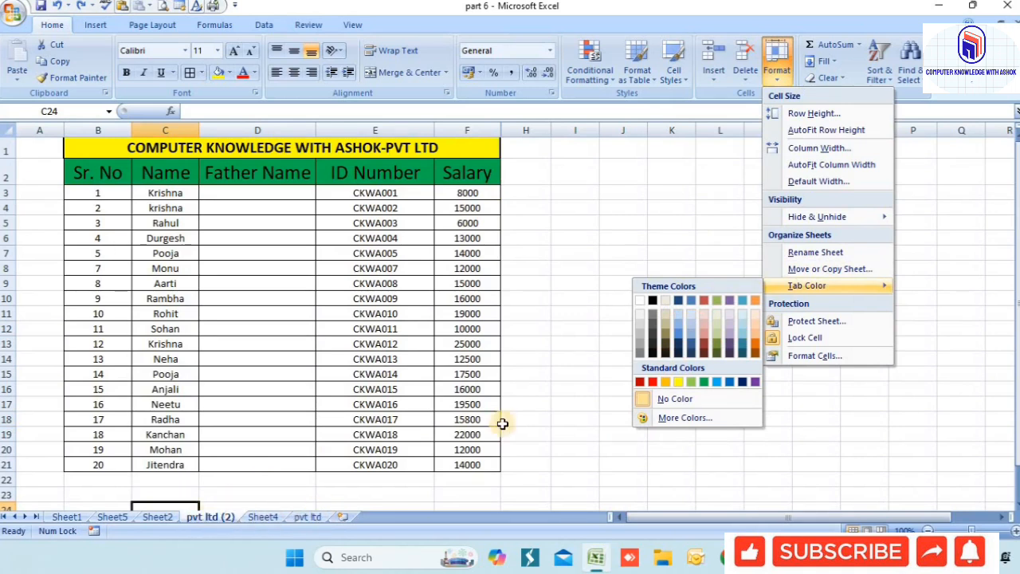
scroll(689, 299, down, 4)
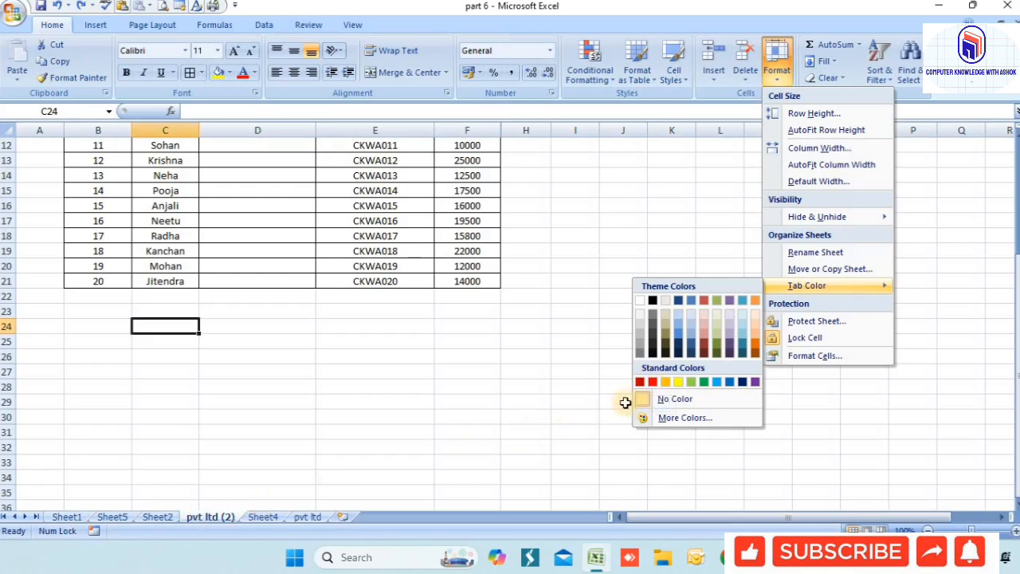
click(649, 382)
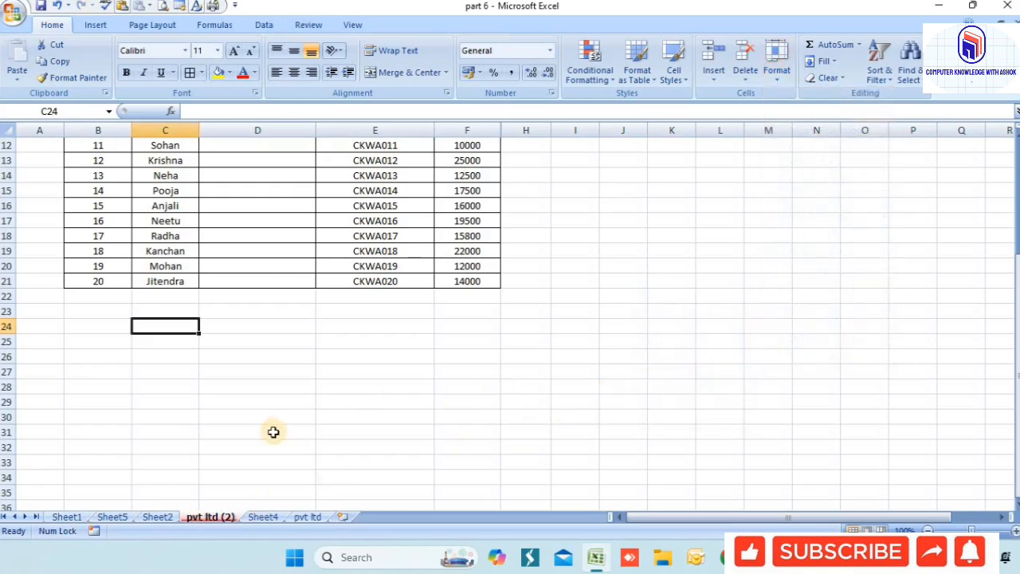
scroll(271, 430, up, 4)
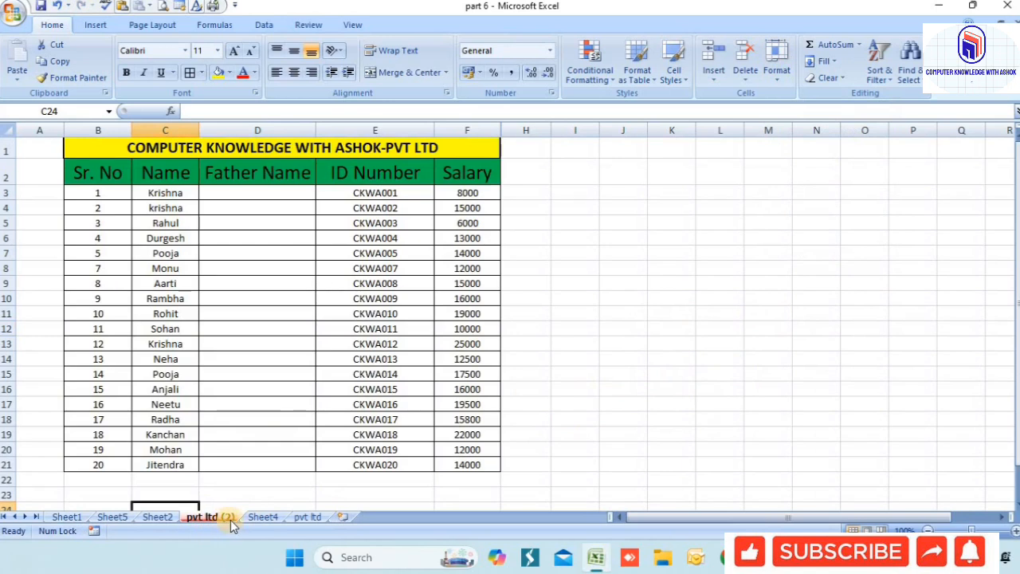
Colour the Sheet4 tab green from the standard colours.
click(263, 517)
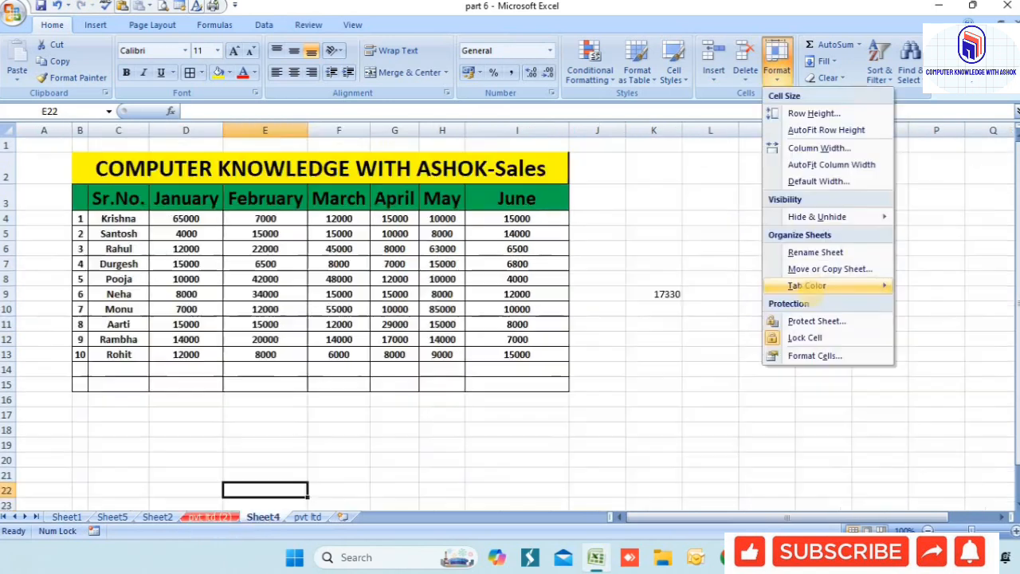
mouse_move(807, 286)
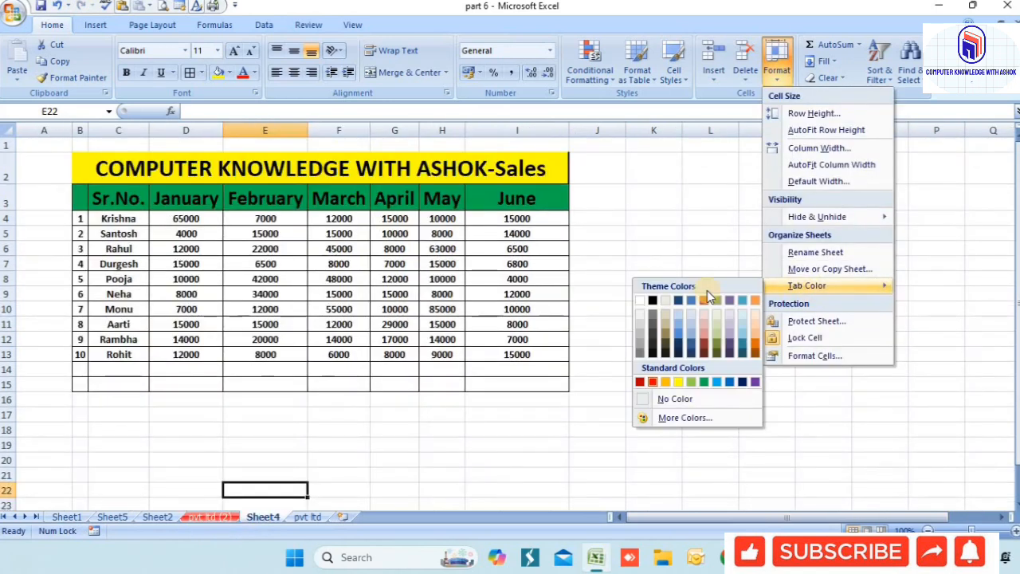
click(705, 383)
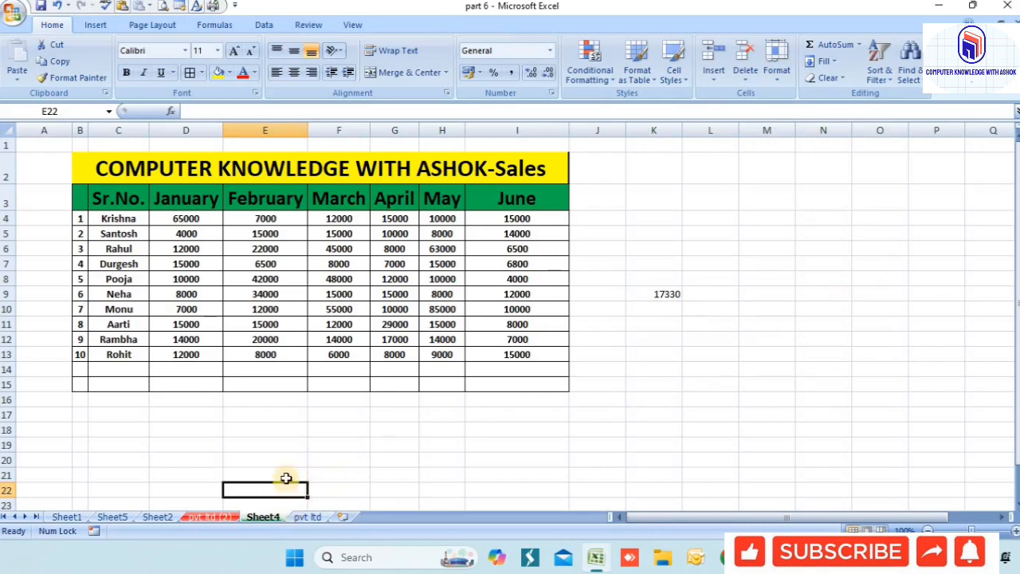
Set the June sales value in cell I7 of Sheet4 to 1400.
click(803, 263)
click(773, 78)
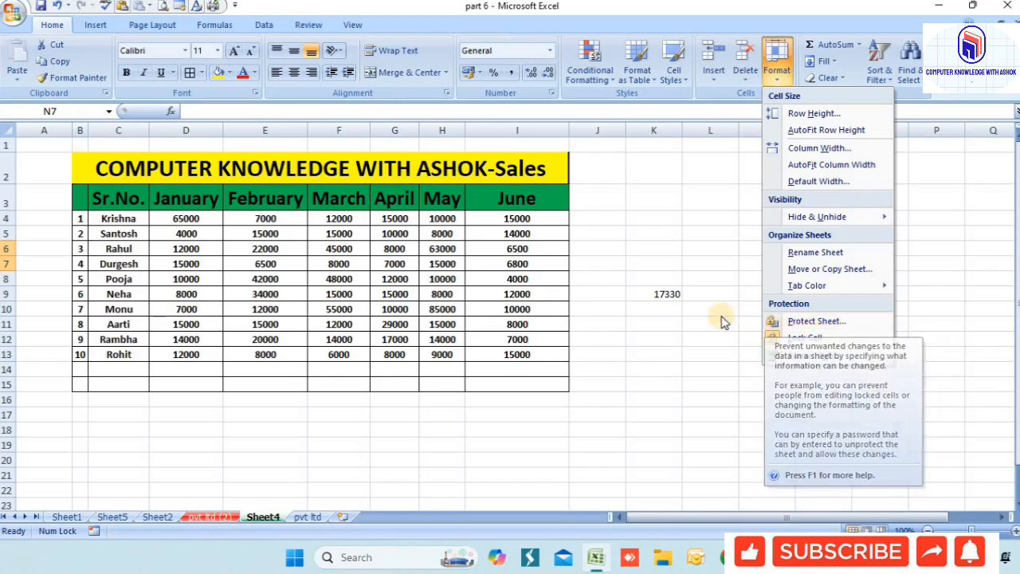
click(523, 263)
click(528, 266)
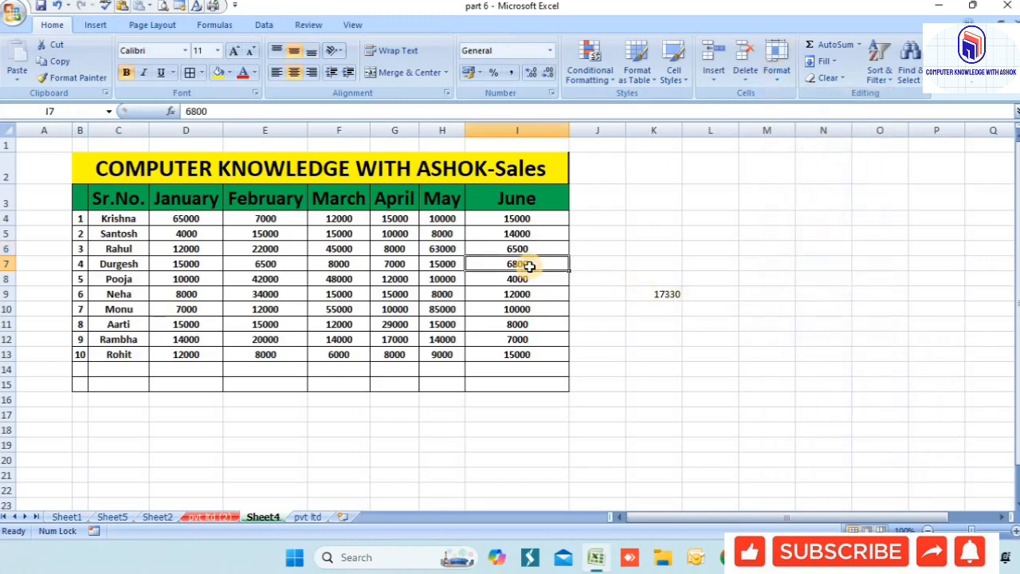
text(1400)
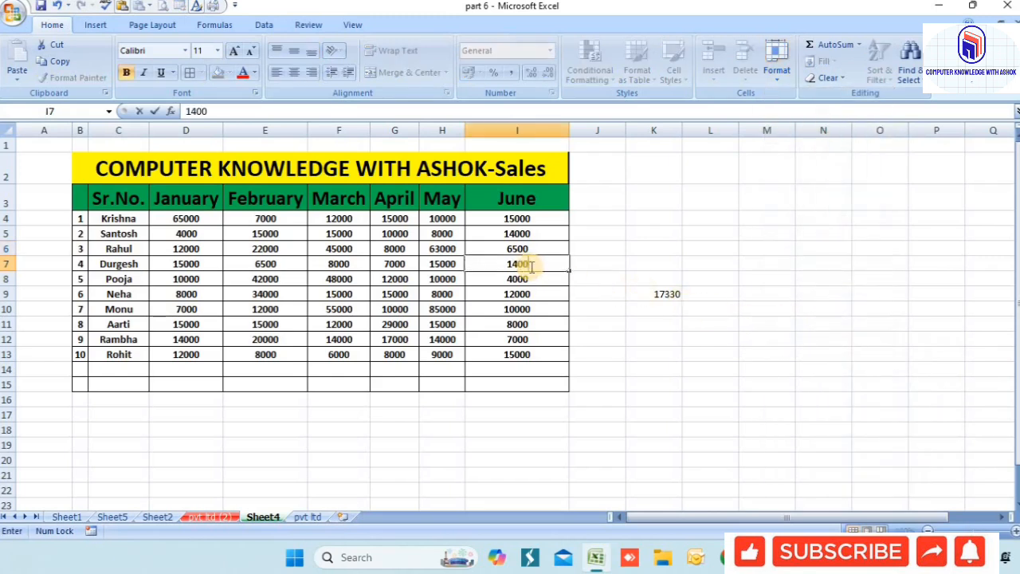
drag(599, 264, 606, 264)
click(517, 258)
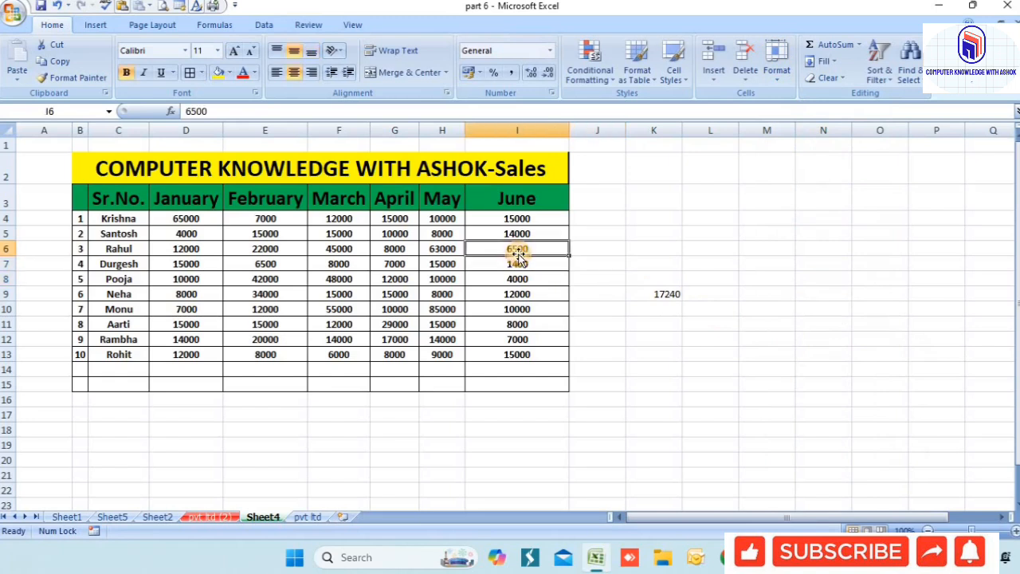
Protect Sheet4 with a password, entering and confirming the password to unprotect the sheet and keeping the default user permissions.
click(777, 57)
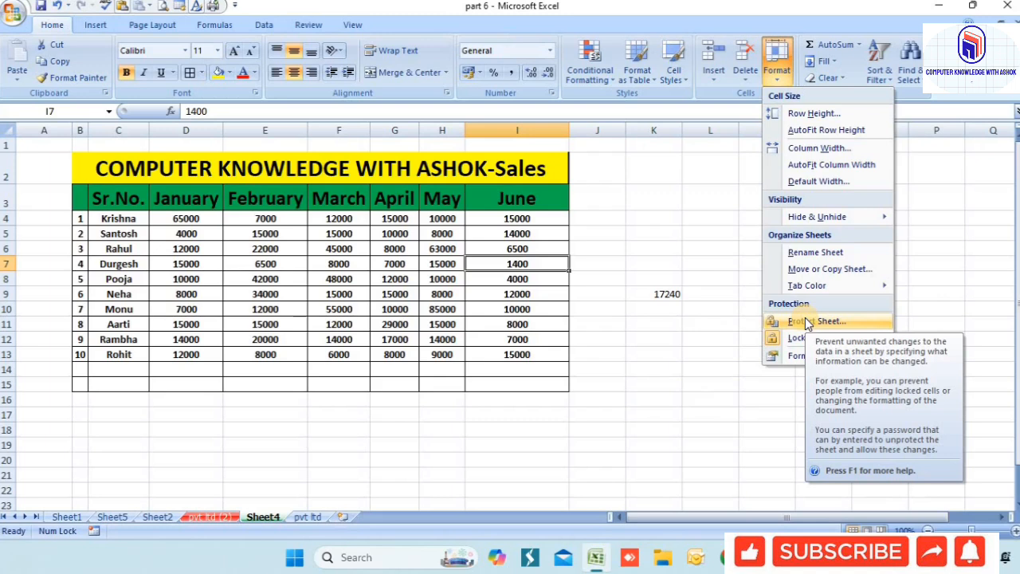
click(359, 474)
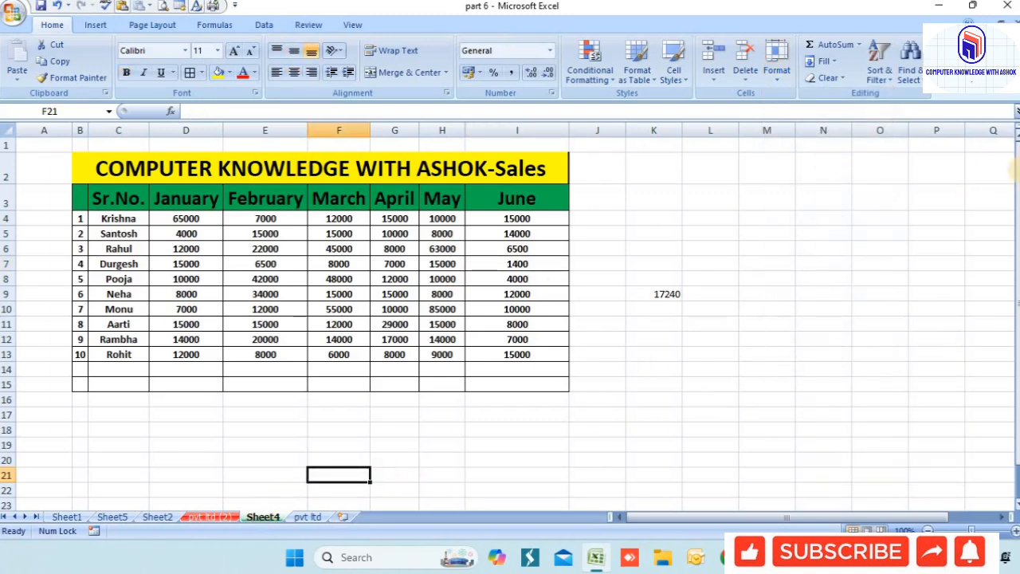
click(775, 72)
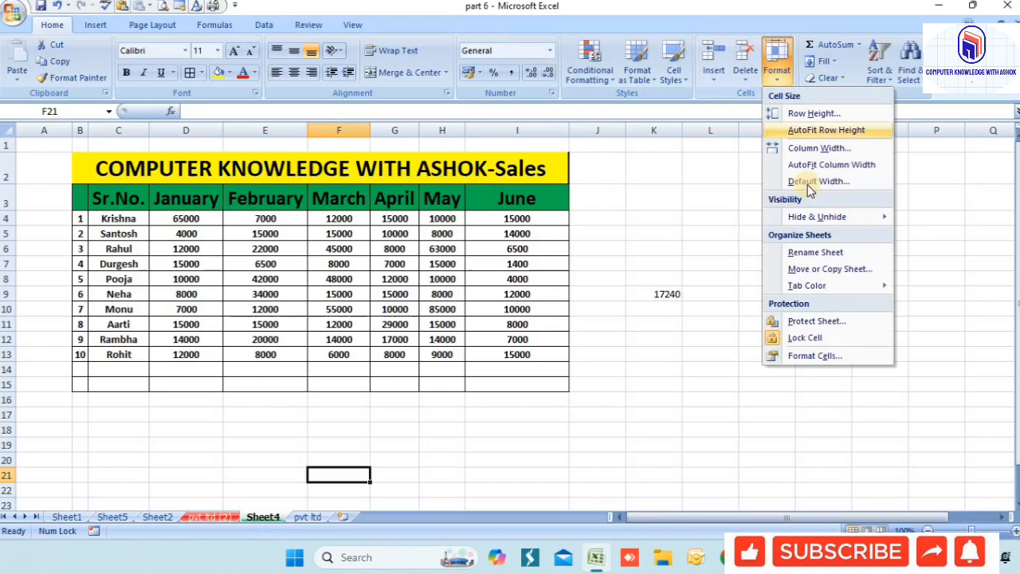
click(828, 320)
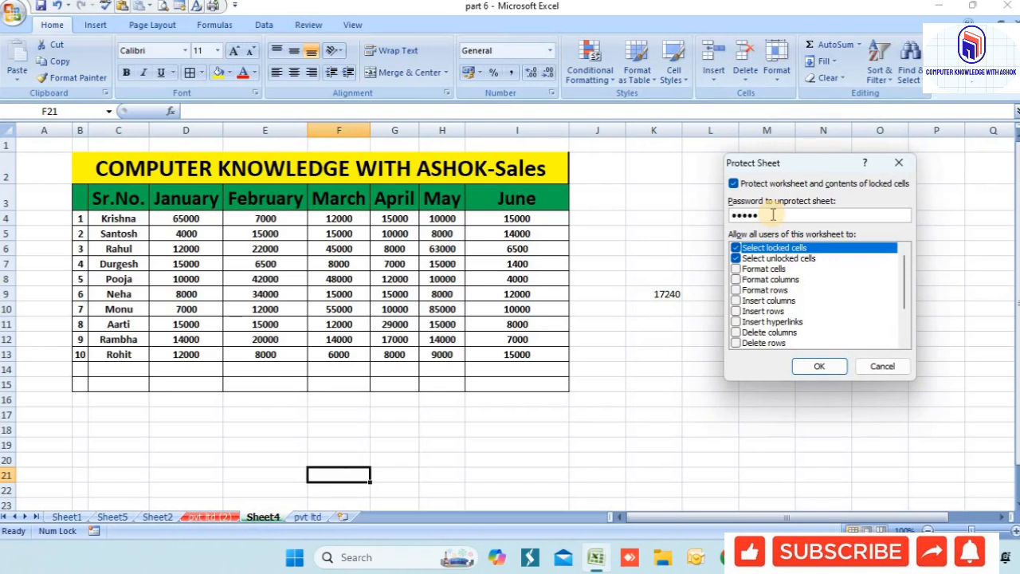
click(822, 366)
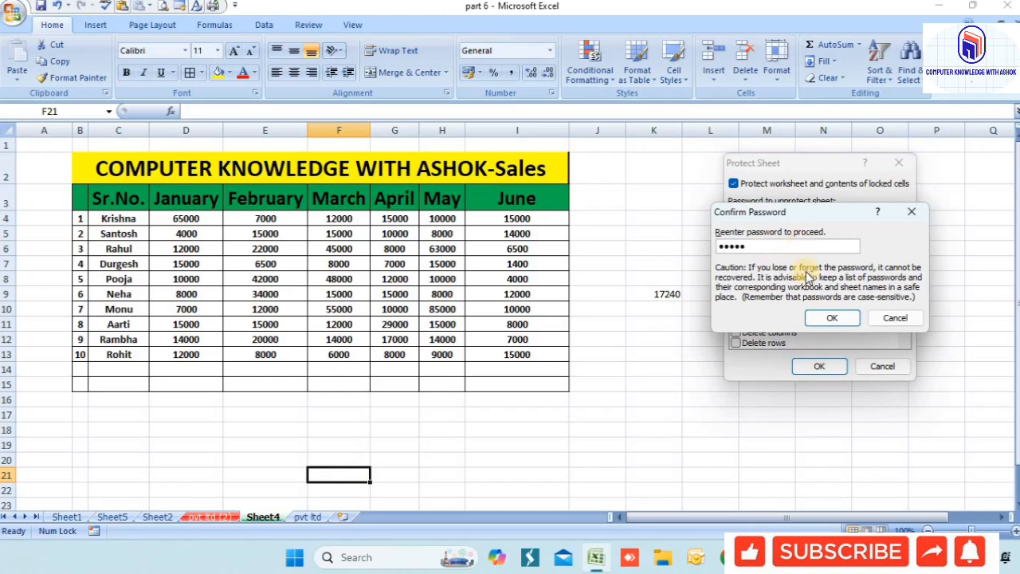
click(821, 317)
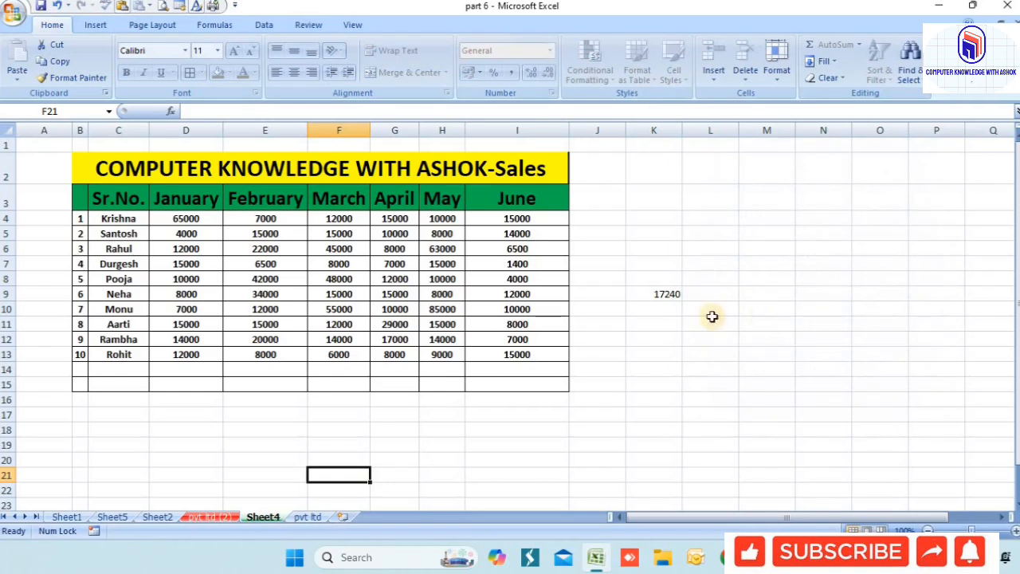
Test the protection of Sheet4 by trying to edit cells I9 and G7.
click(530, 296)
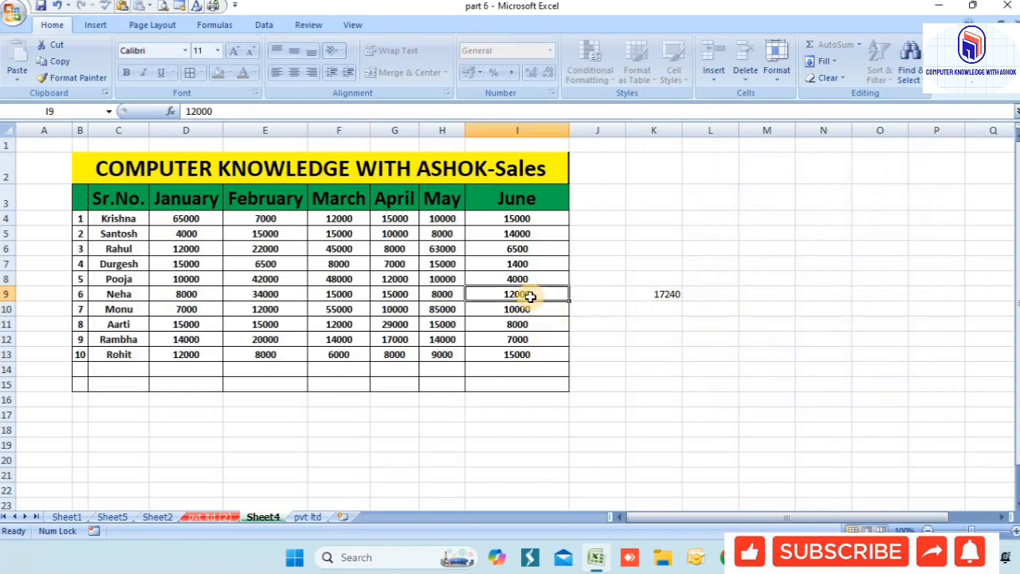
double_click(531, 296)
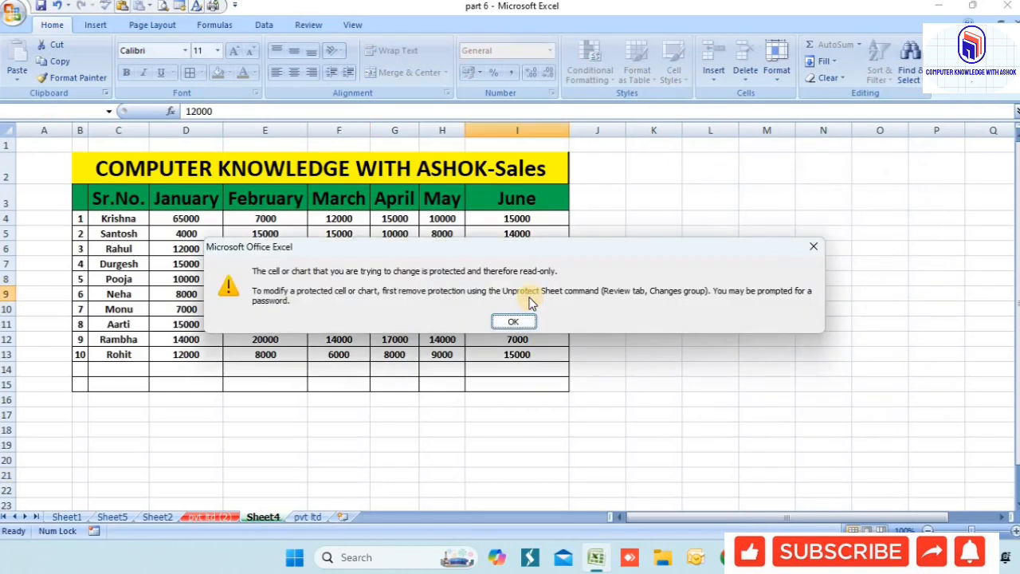
click(516, 322)
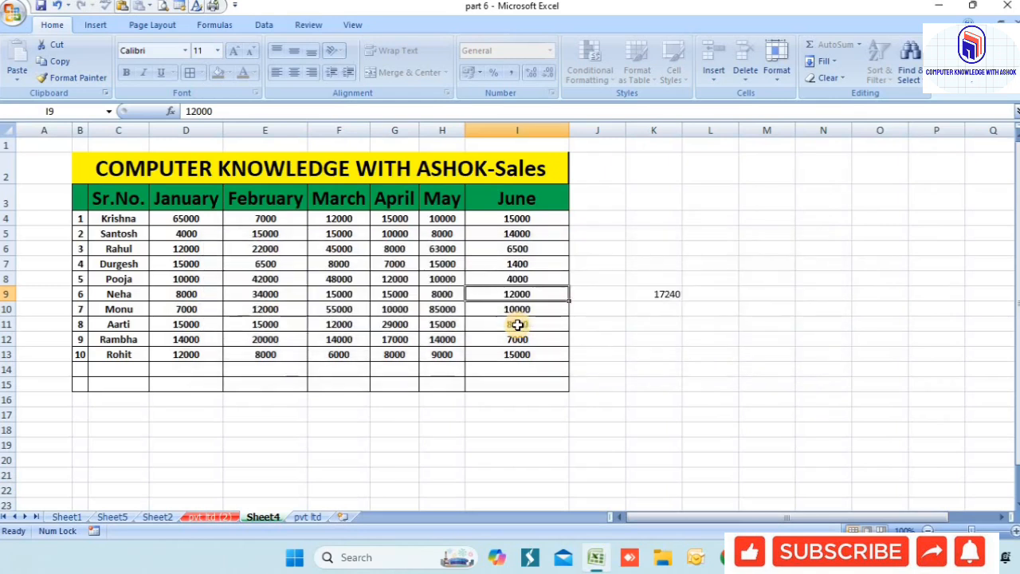
click(518, 325)
click(393, 264)
double_click(394, 267)
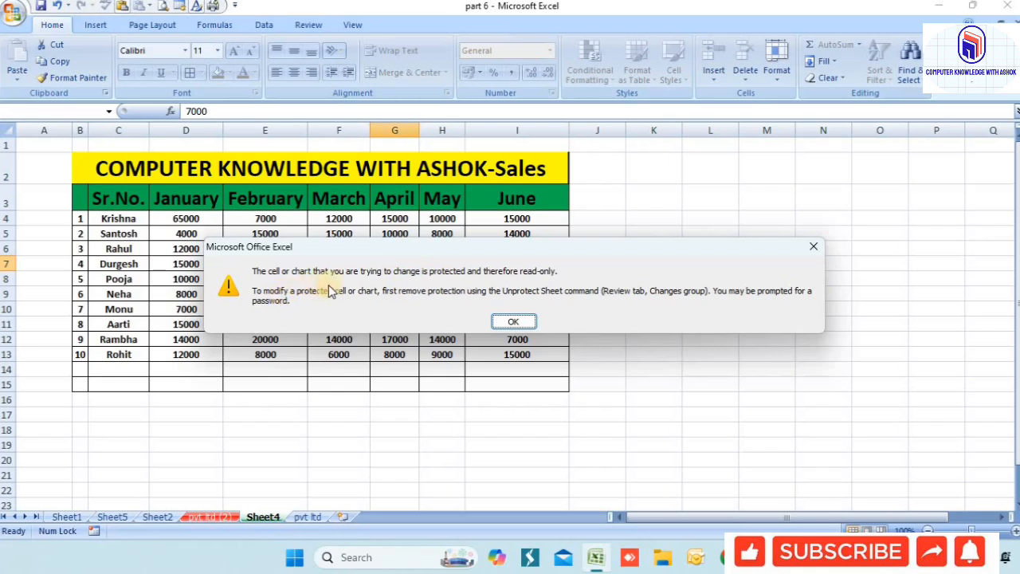
click(513, 321)
Try to edit cells H6 and I7 on the protected Sheet4 as well.
click(502, 279)
click(434, 249)
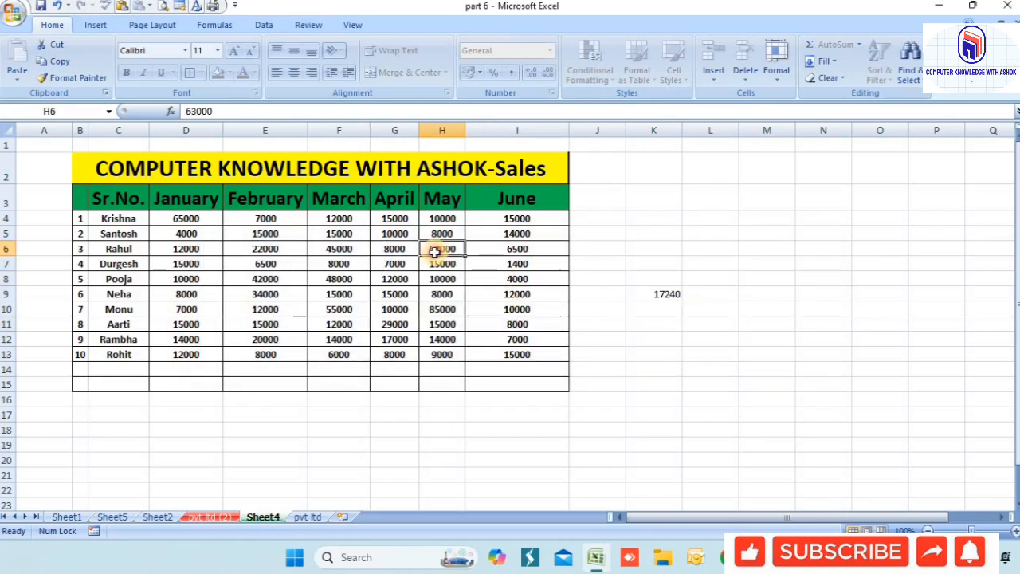
double_click(434, 250)
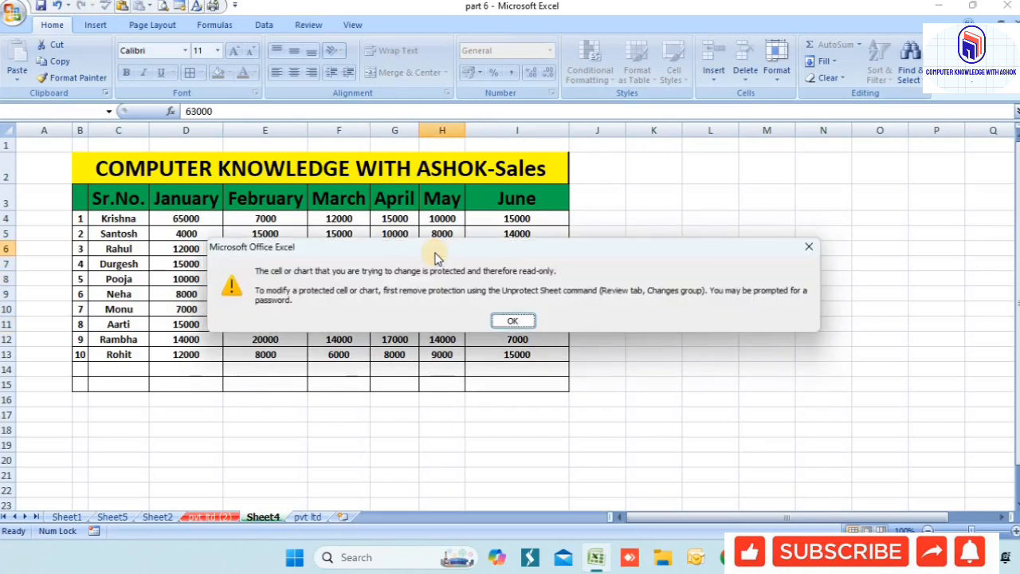
click(514, 322)
click(517, 264)
double_click(517, 265)
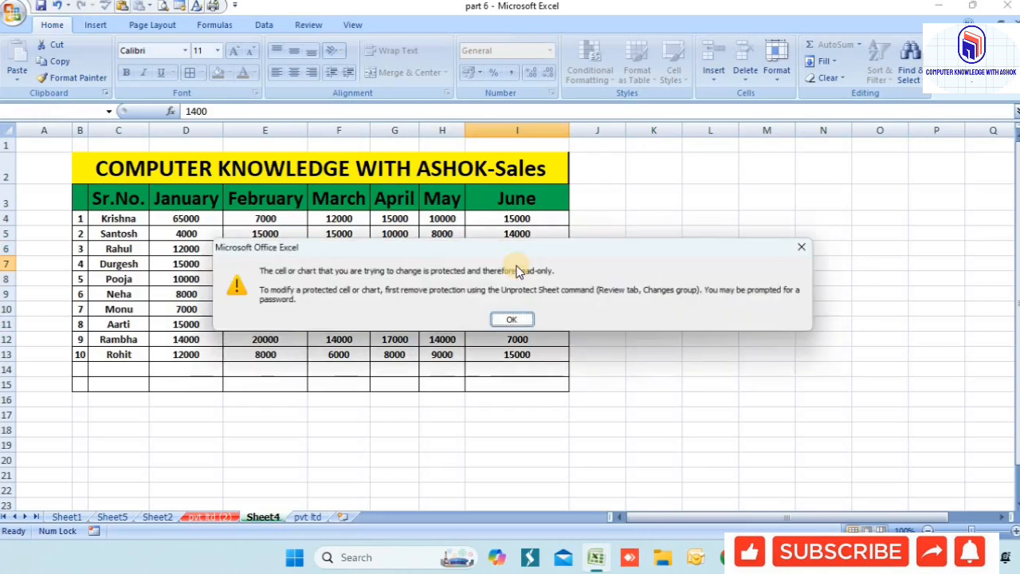
click(514, 321)
click(517, 321)
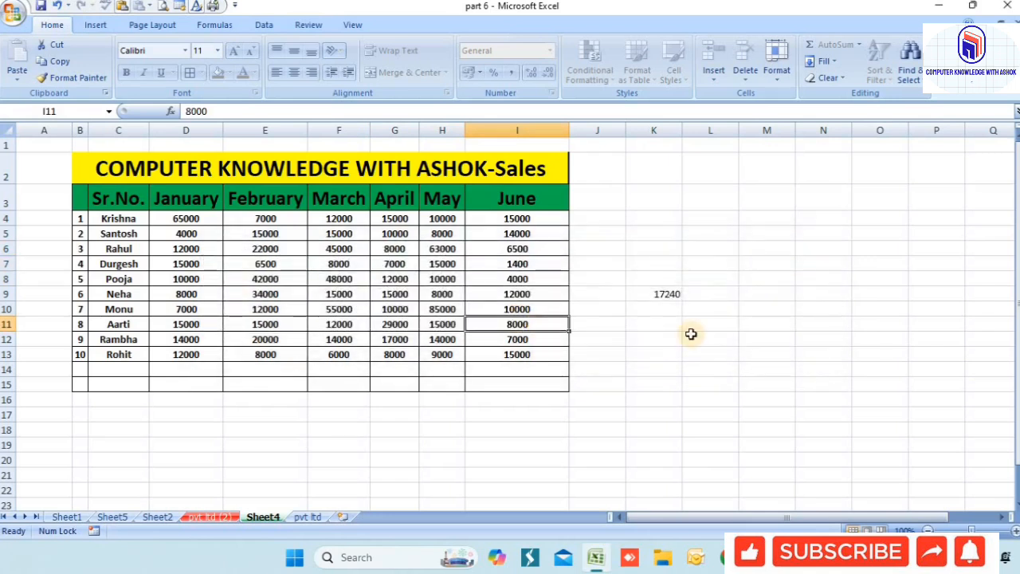
Compare the formatting commands available for cells on the protected Sheet4 with those on Sheet2 and Sheet5.
click(328, 233)
click(522, 249)
click(290, 247)
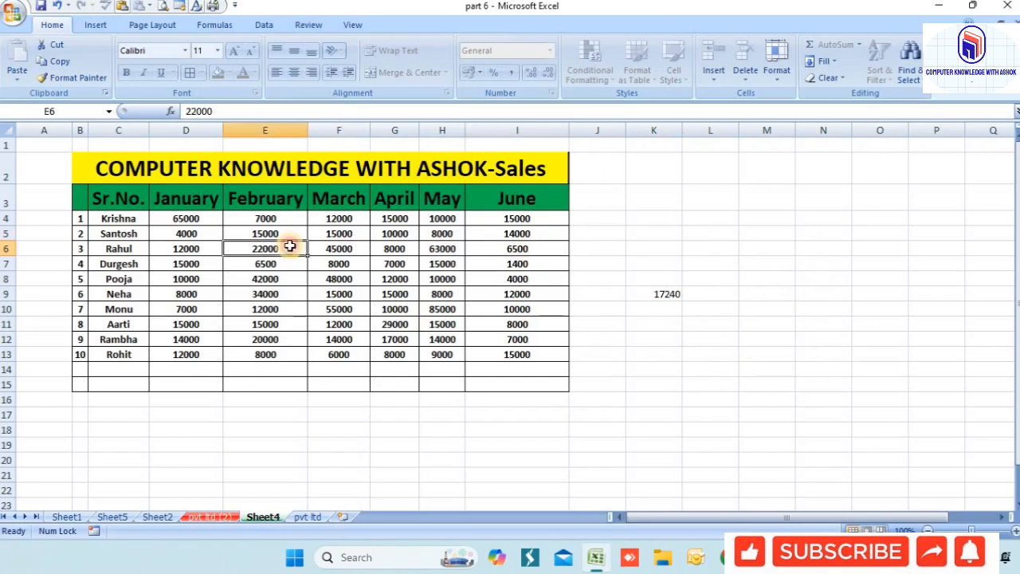
click(213, 246)
click(422, 292)
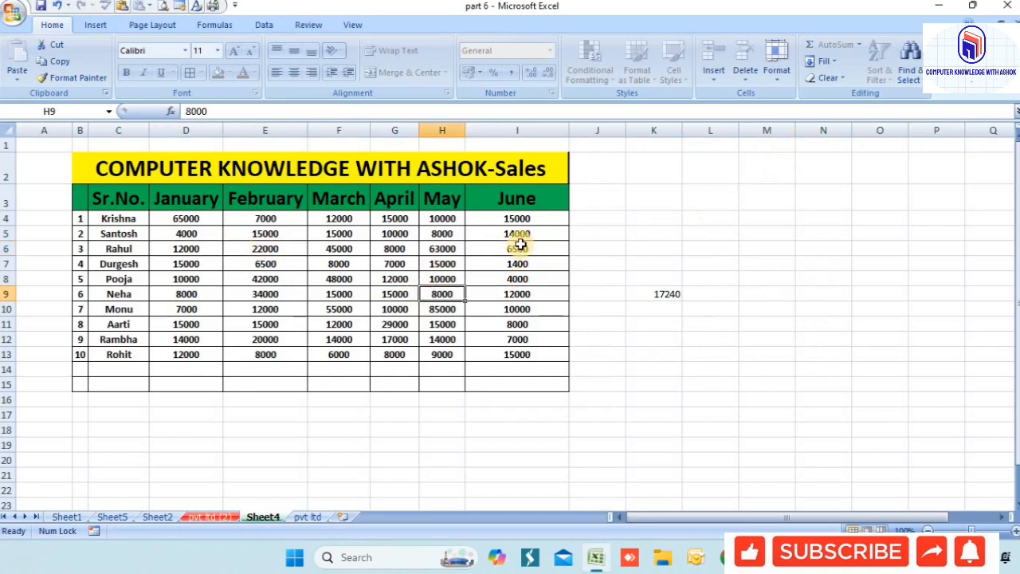
click(399, 247)
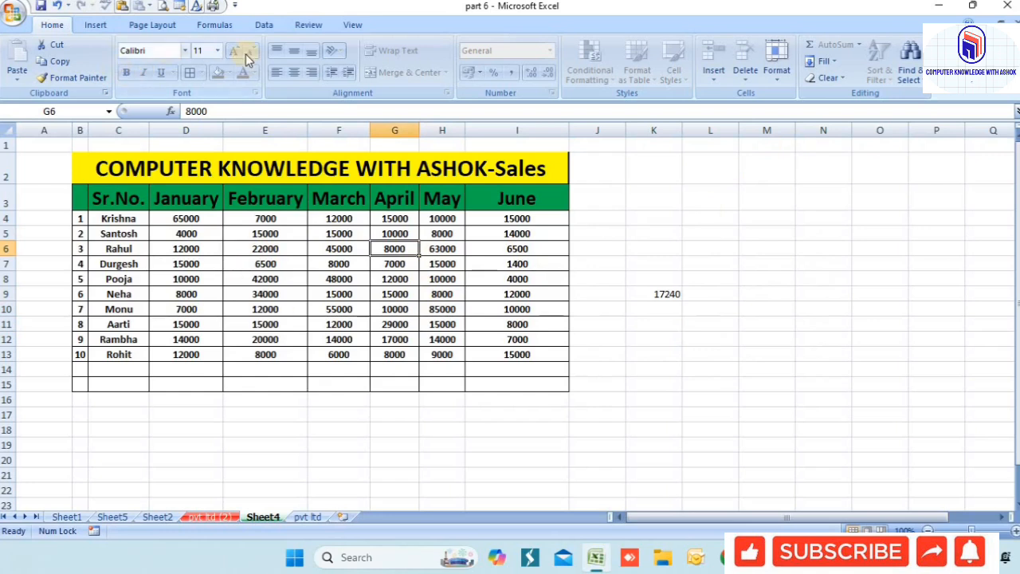
click(390, 281)
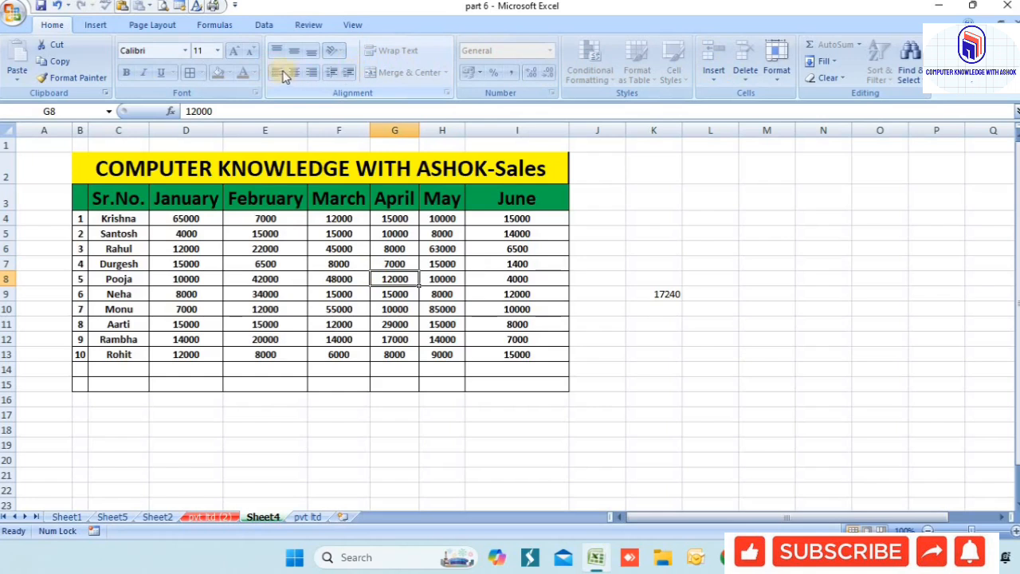
click(161, 518)
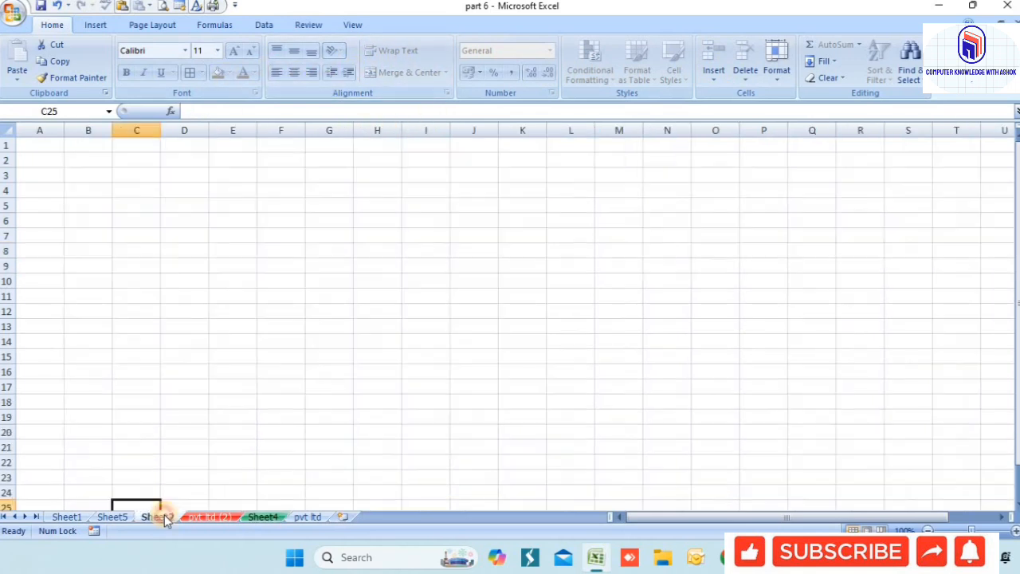
click(112, 517)
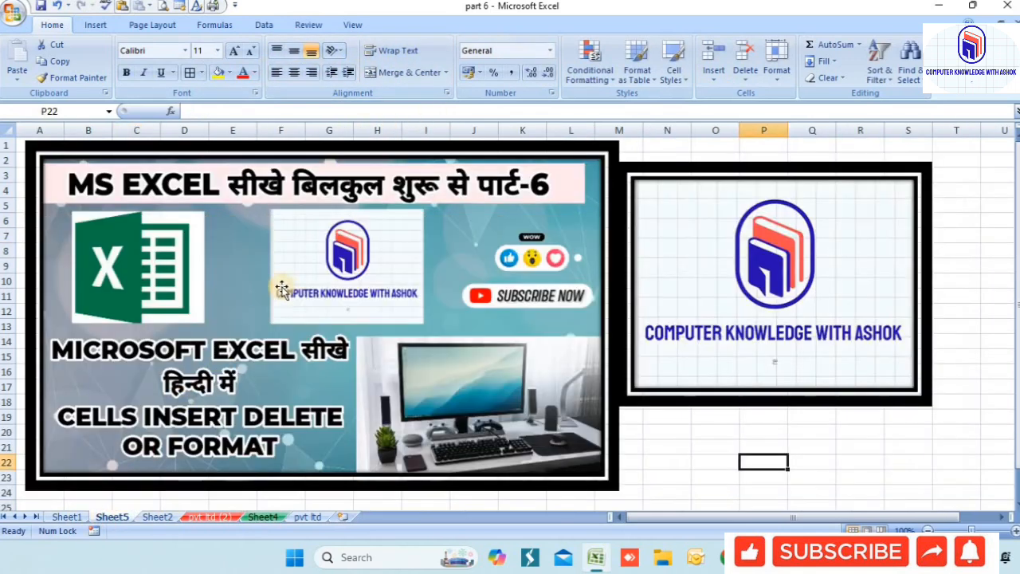
Compare the formatting commands available for cells on Sheet5 and the pvt ltd sheet with those on the protected Sheet4.
click(483, 254)
click(809, 477)
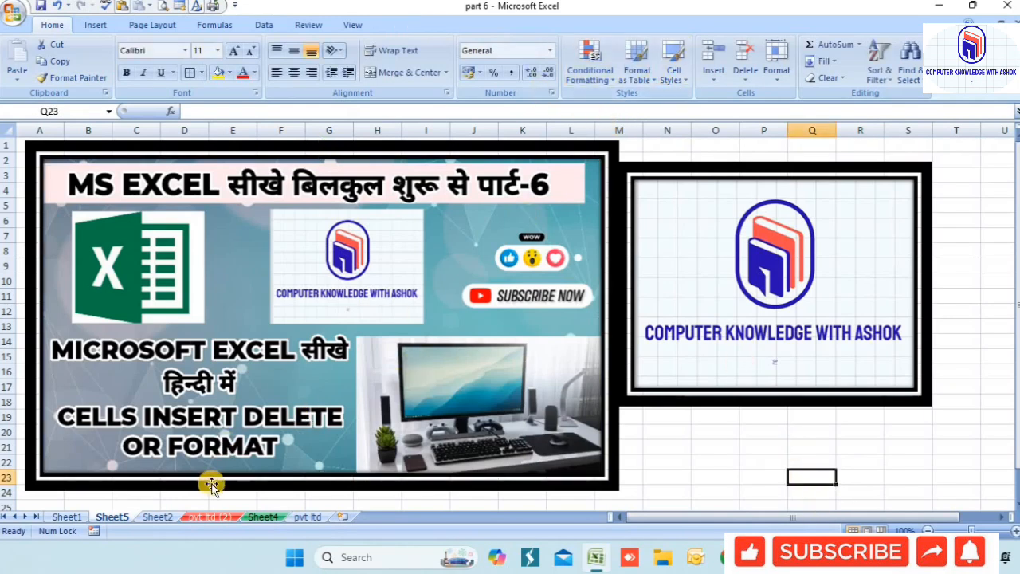
click(307, 516)
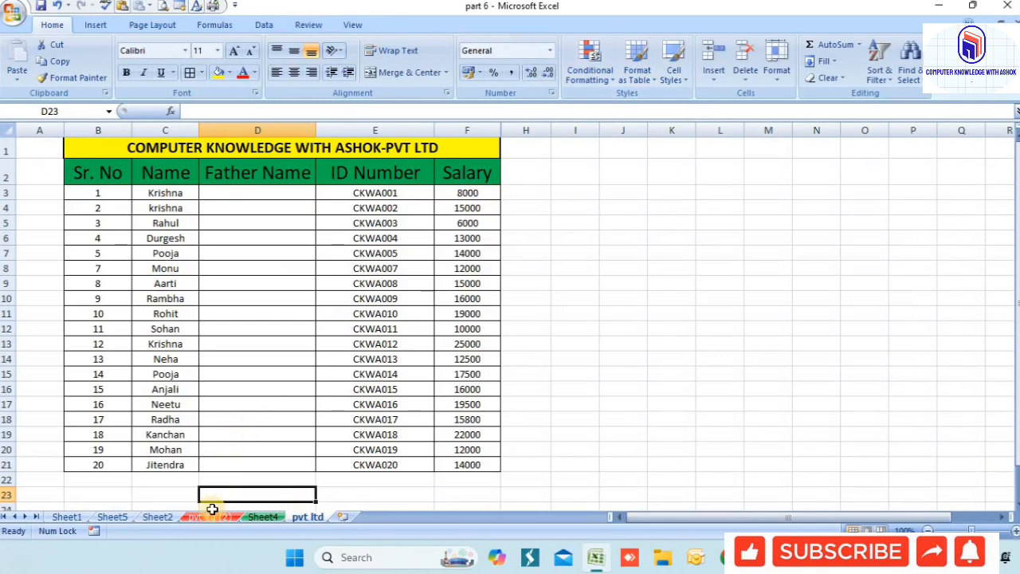
click(262, 517)
click(392, 476)
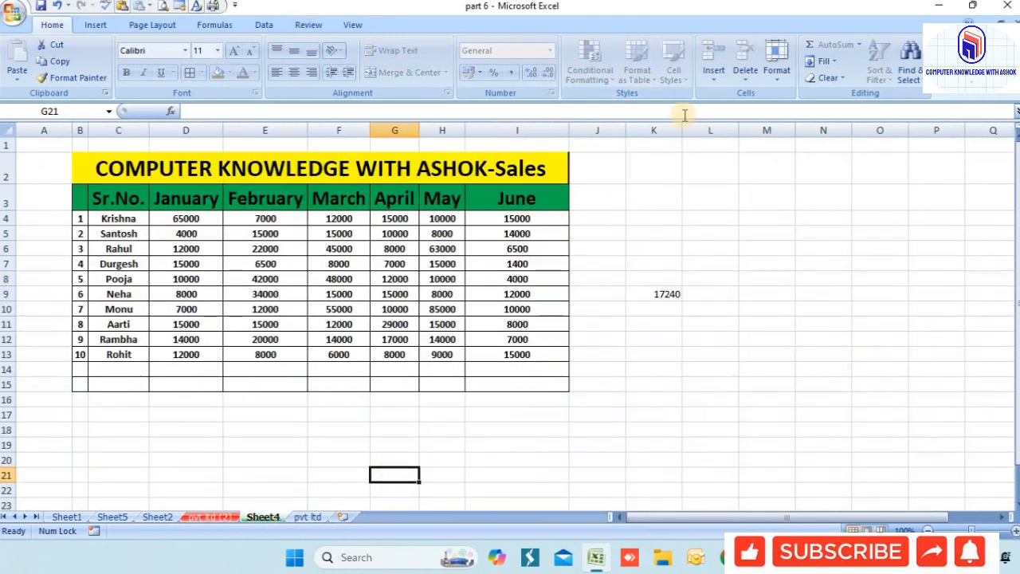
click(423, 262)
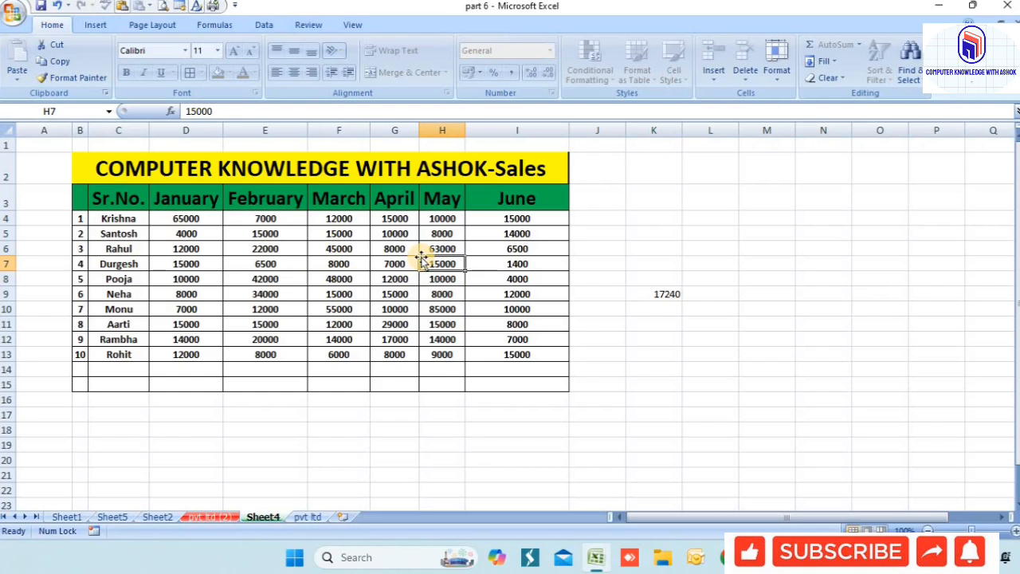
click(753, 234)
click(476, 199)
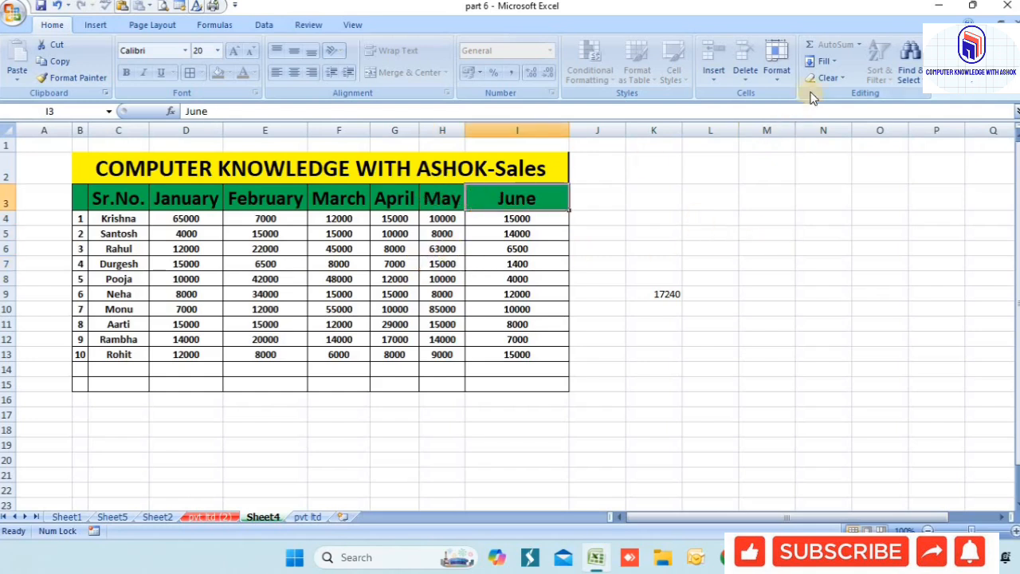
Unprotect Sheet4 by entering the sheet's protection password.
click(774, 70)
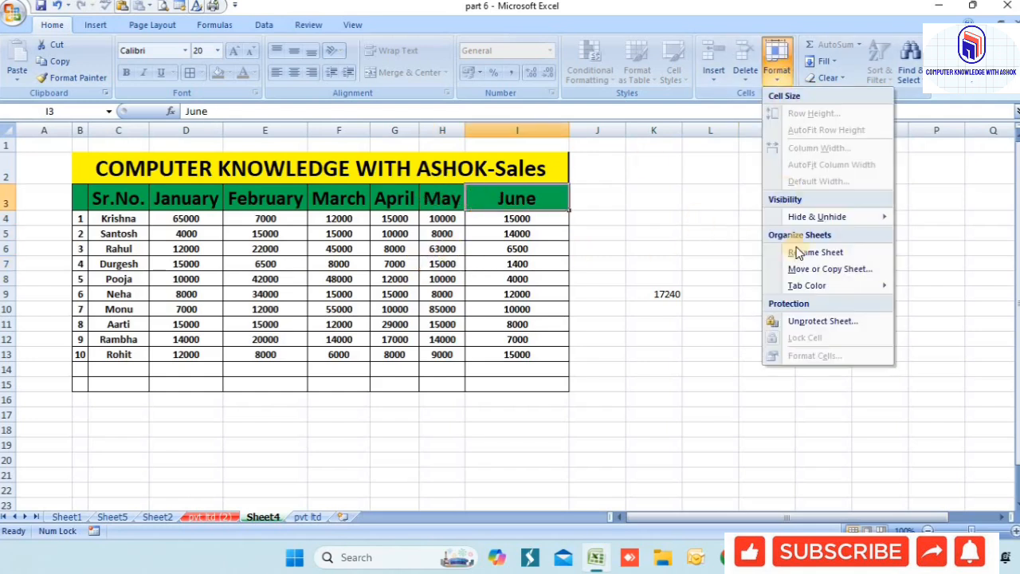
click(800, 321)
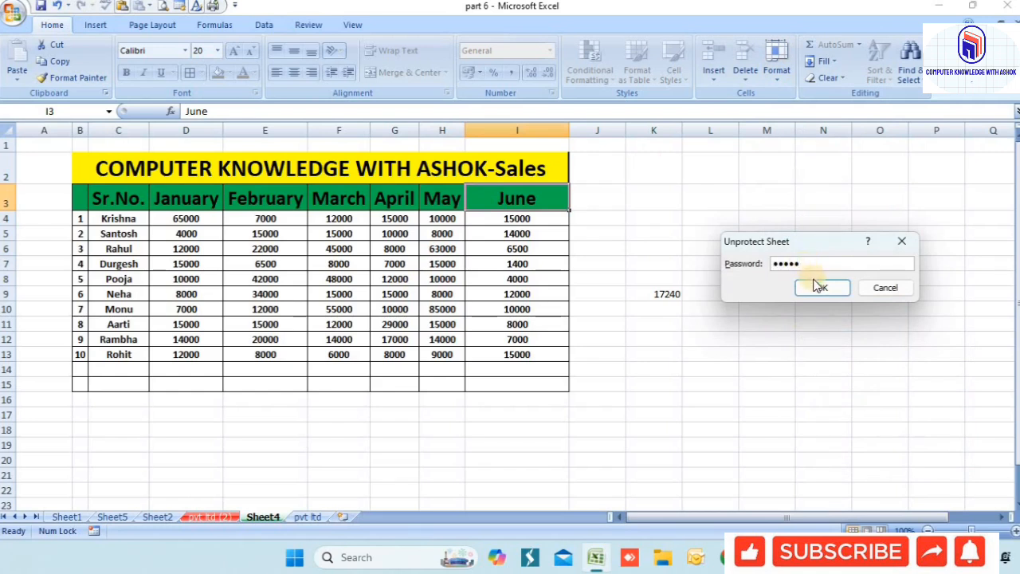
click(819, 285)
click(652, 379)
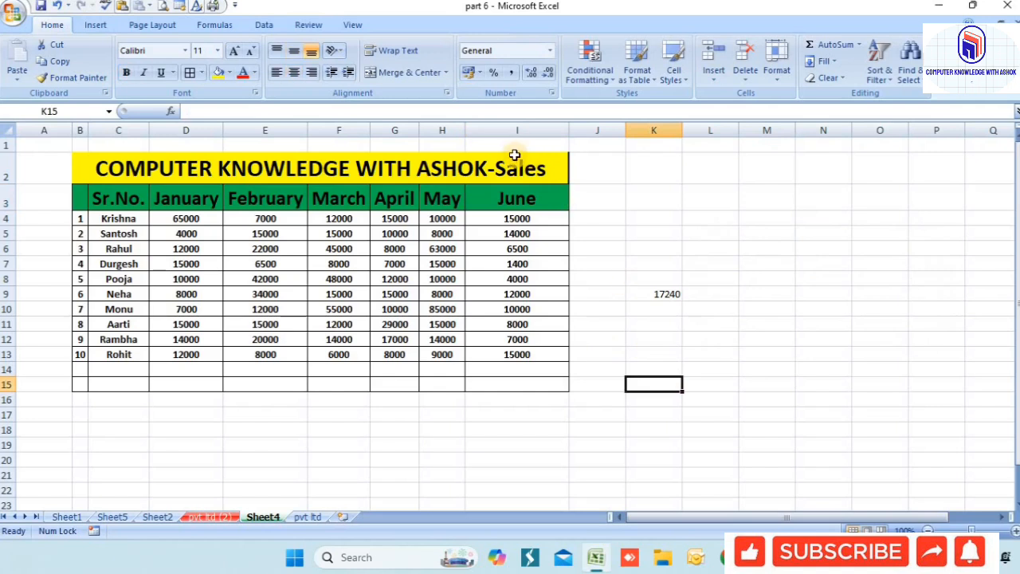
Change the June sales on the unprotected Sheet4, setting cell I7 to 1500 and cell I6 to 1700.
click(342, 248)
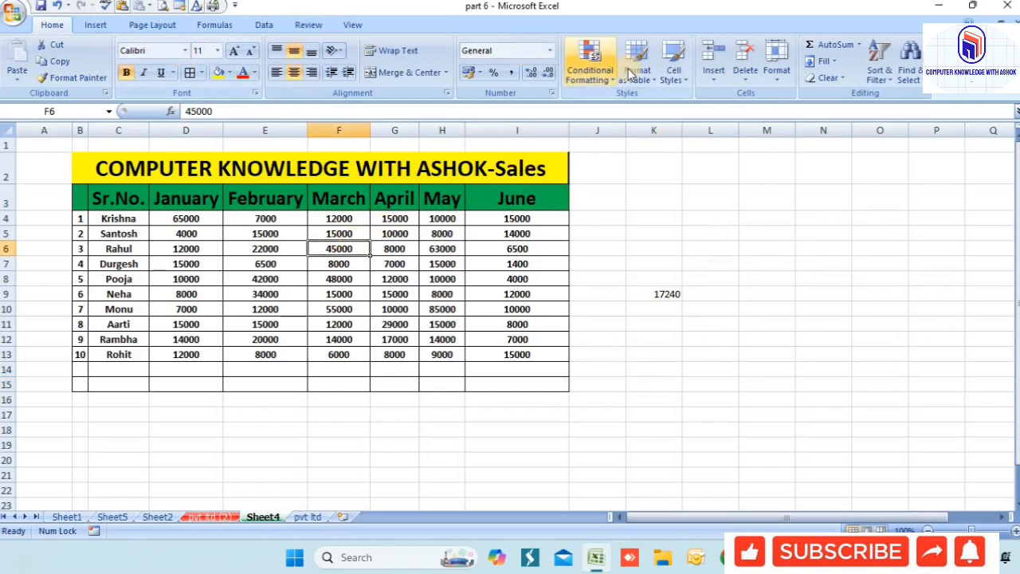
click(526, 262)
text(150)
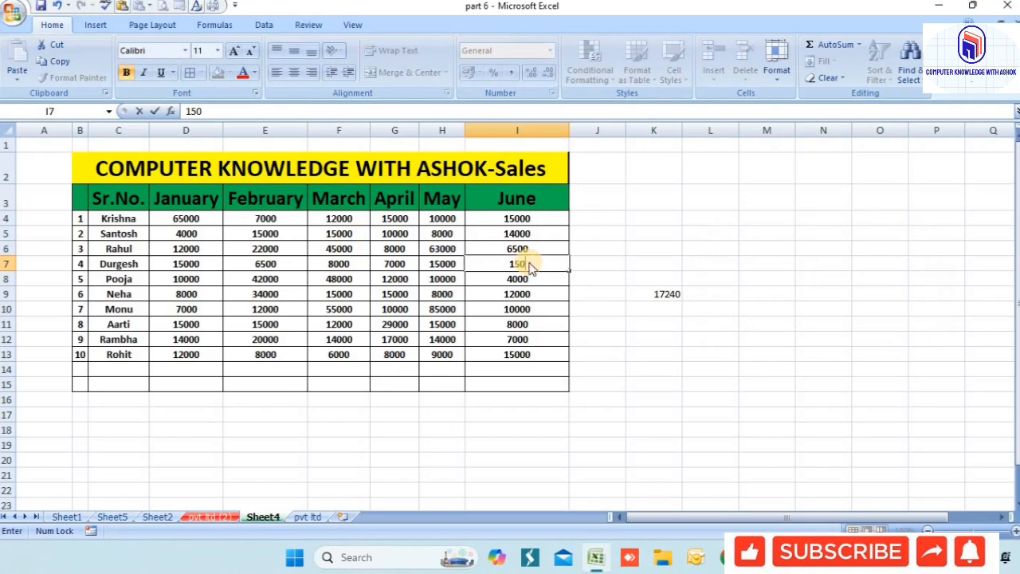
text(0)
click(592, 305)
click(492, 246)
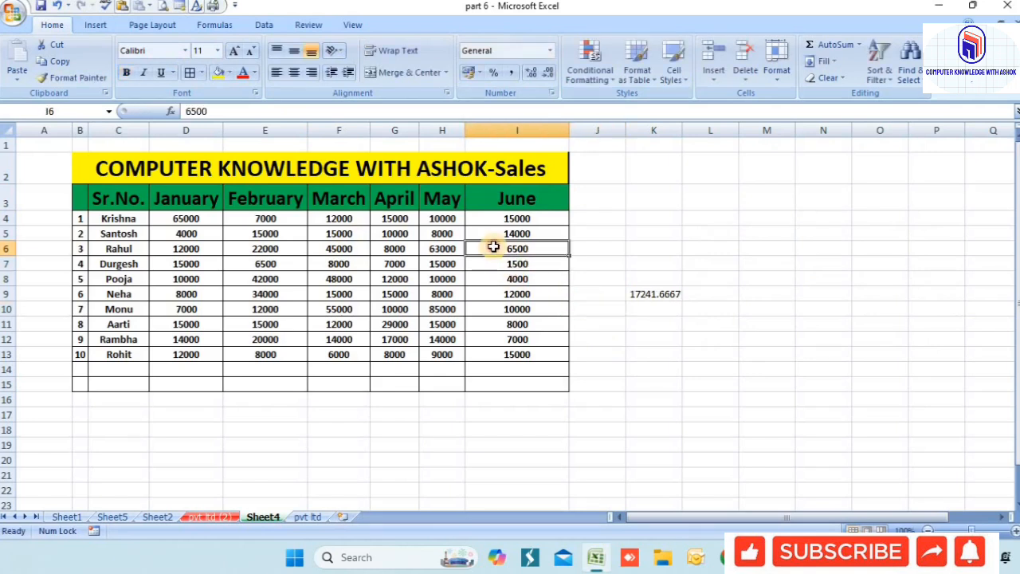
text(170)
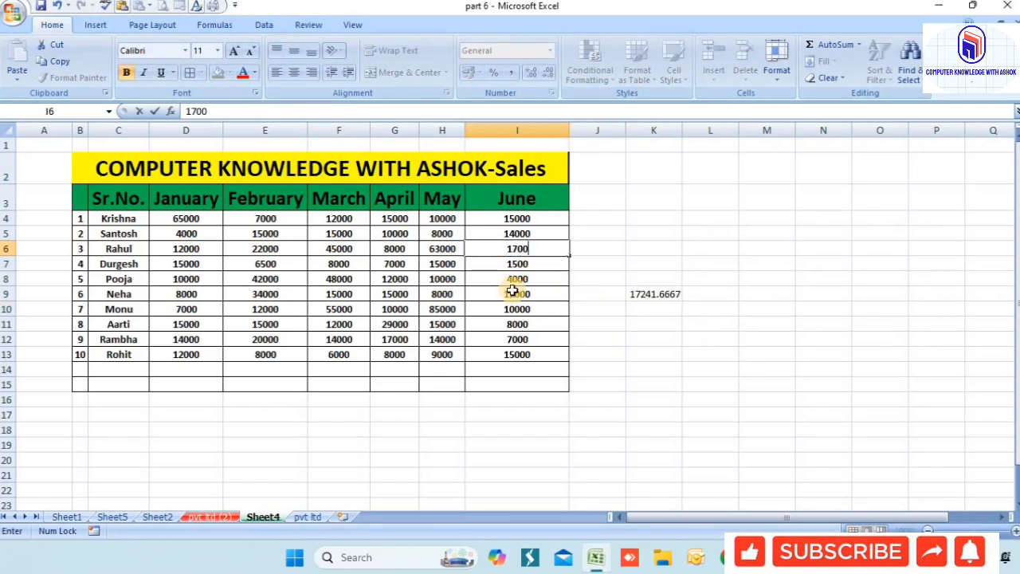
text(0)
click(512, 291)
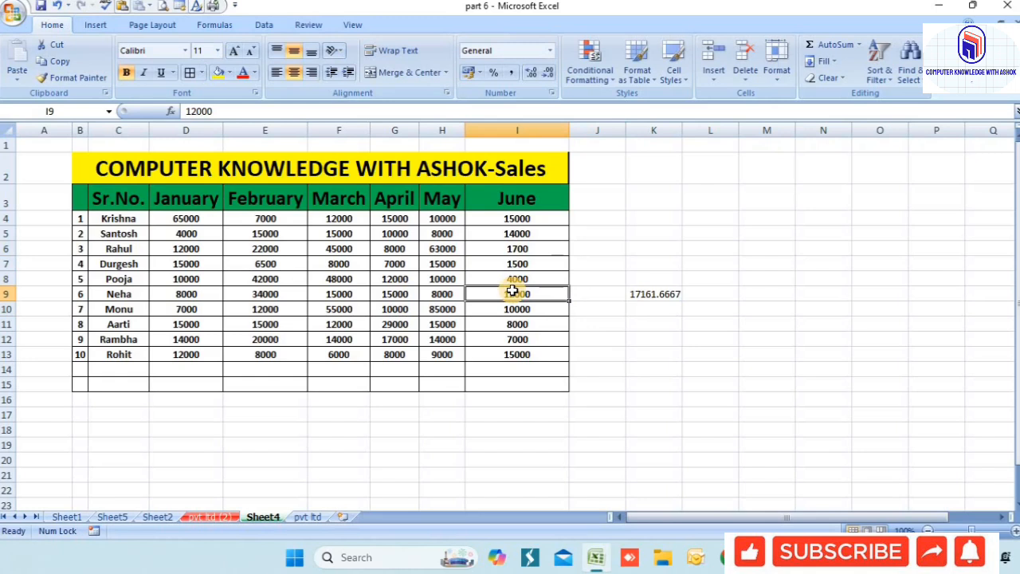
Examine the cell protection options and the number categories in the Format Cells dialog for cell I9.
click(775, 67)
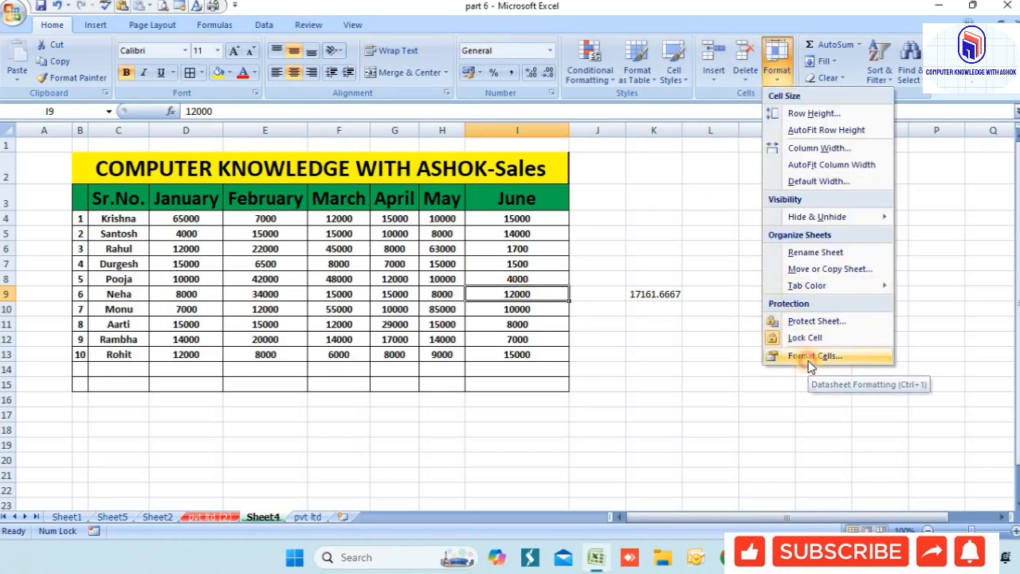
key(Escape)
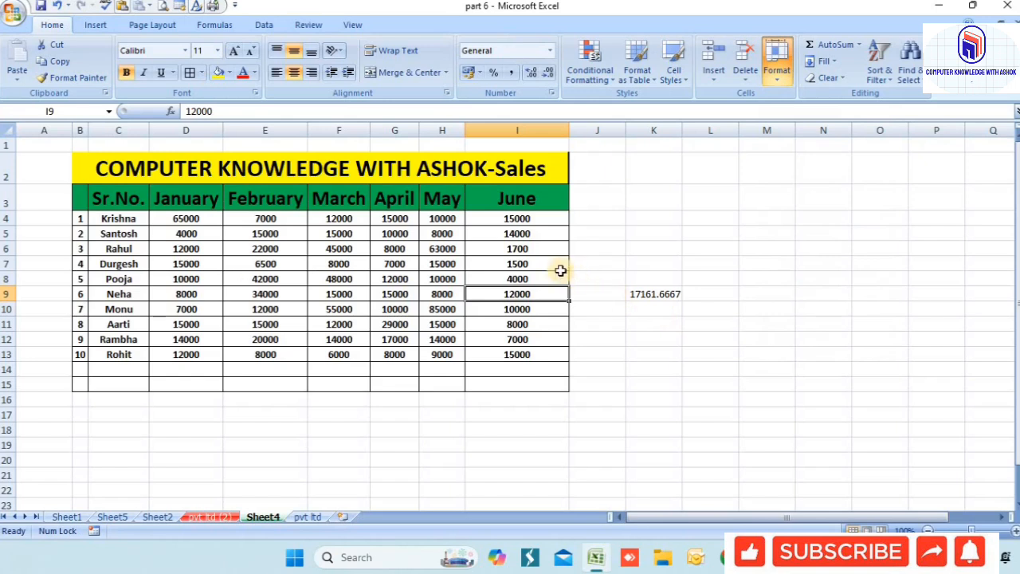
key(ctrl+1)
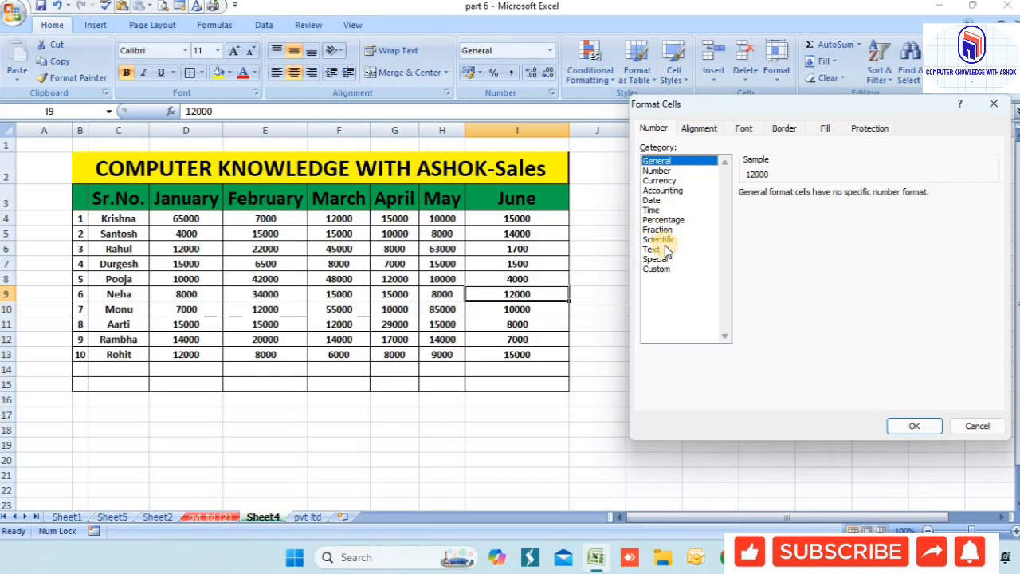
click(914, 426)
click(770, 388)
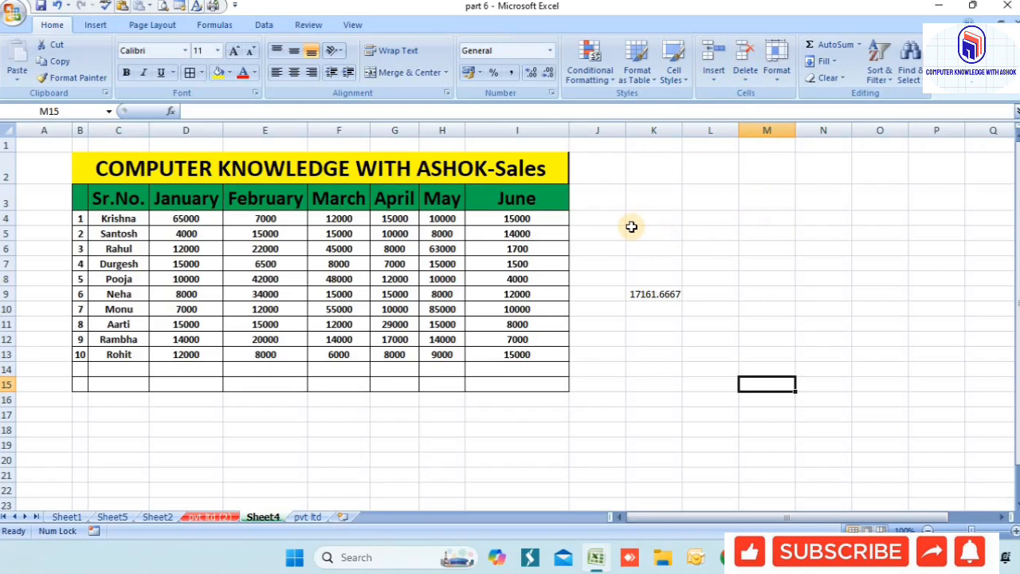
Return to Sheet5 and deselect the large picture by selecting a cell in row 19.
click(112, 517)
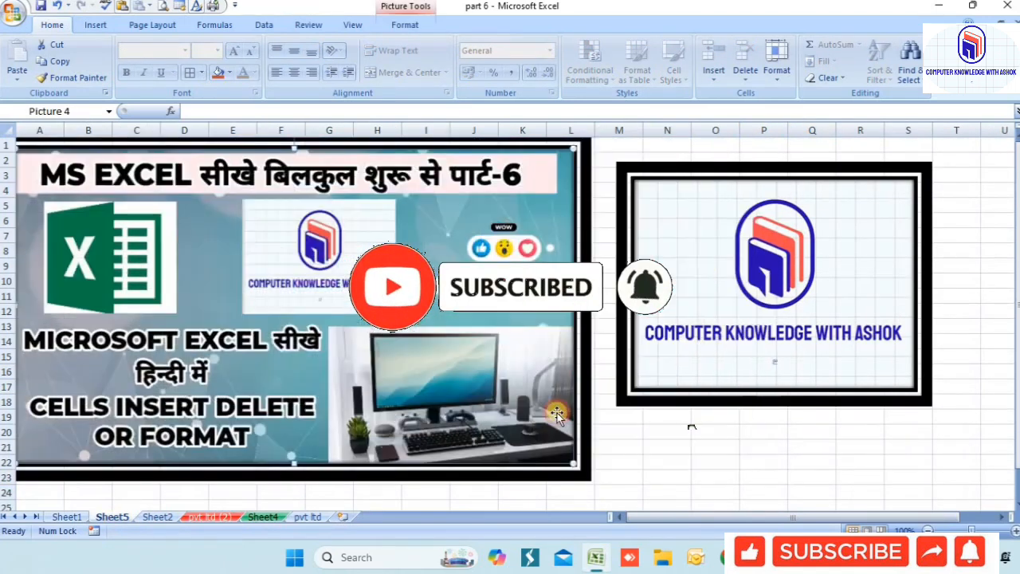
click(648, 420)
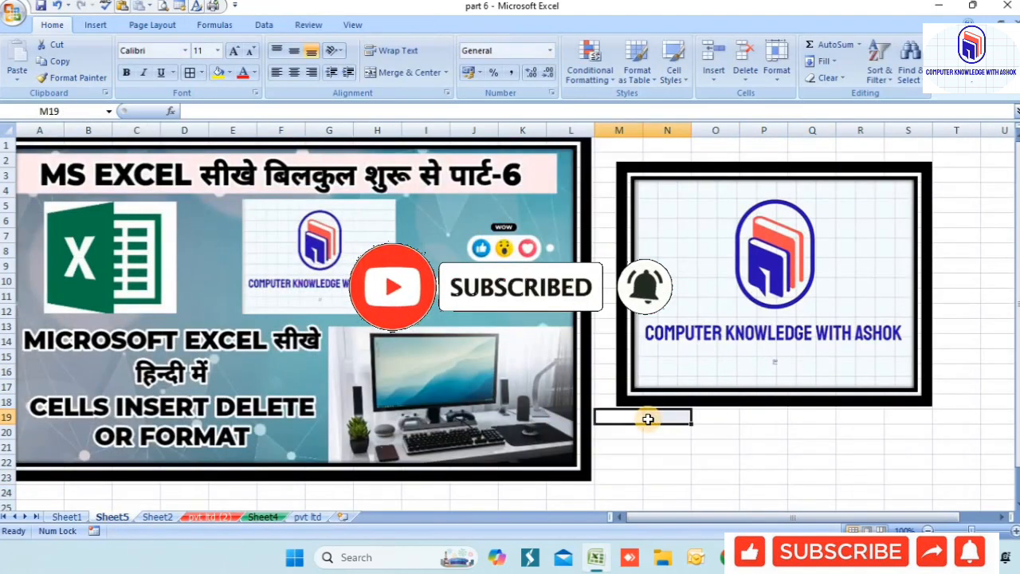